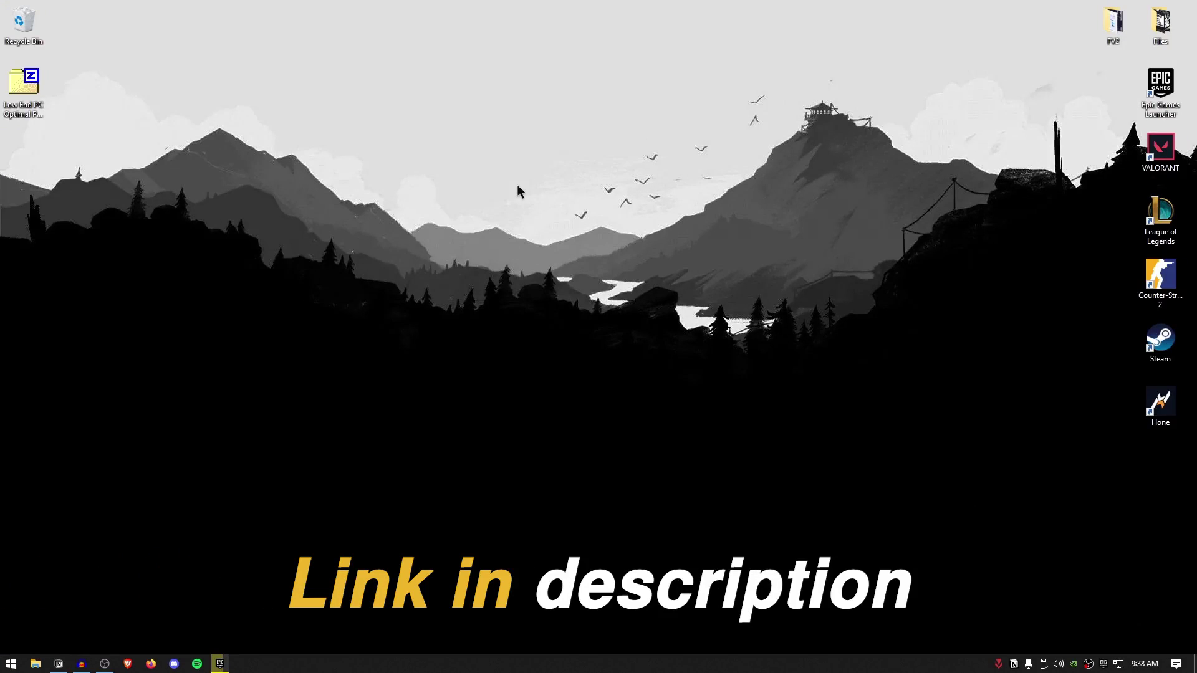
- Extract the Low End PC Optimal Pack.zip archive on the desktop into a folder of the same name
left_click(37, 87)
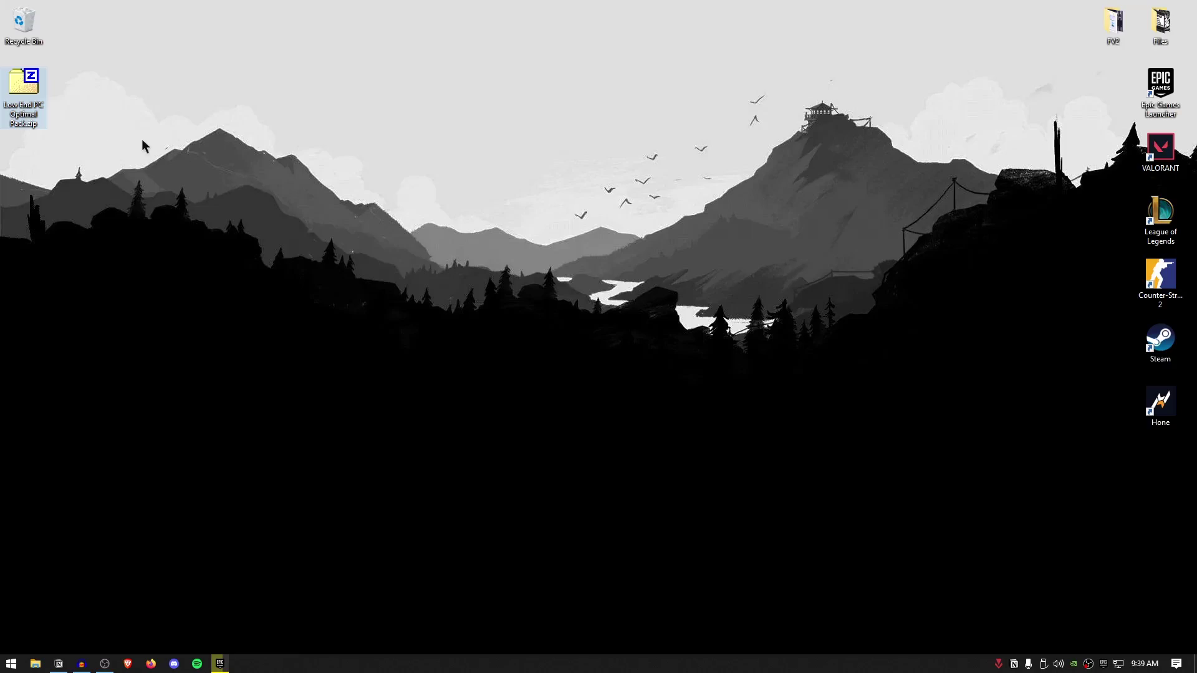
right_click(28, 102)
mouse_move(159, 128)
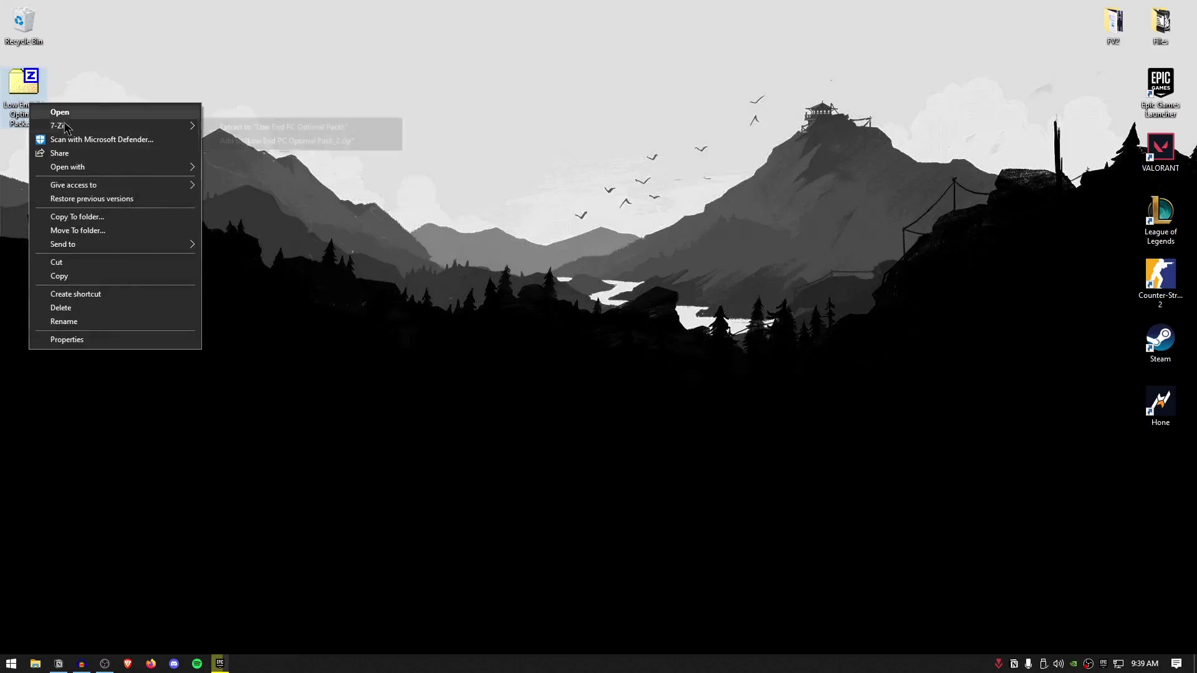
left_click(248, 128)
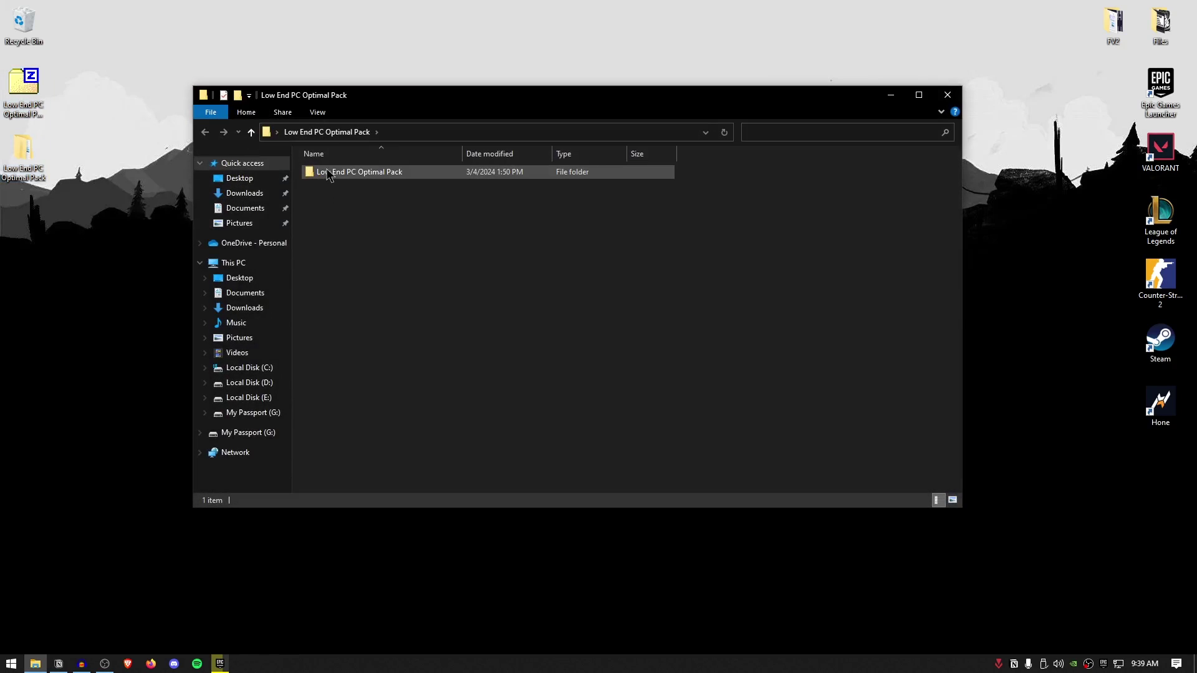
- Open the 0-CPU folder inside the extracted Low End PC Optimal Pack and run MSI_util_v3.exe as administrator
double_click(343, 172)
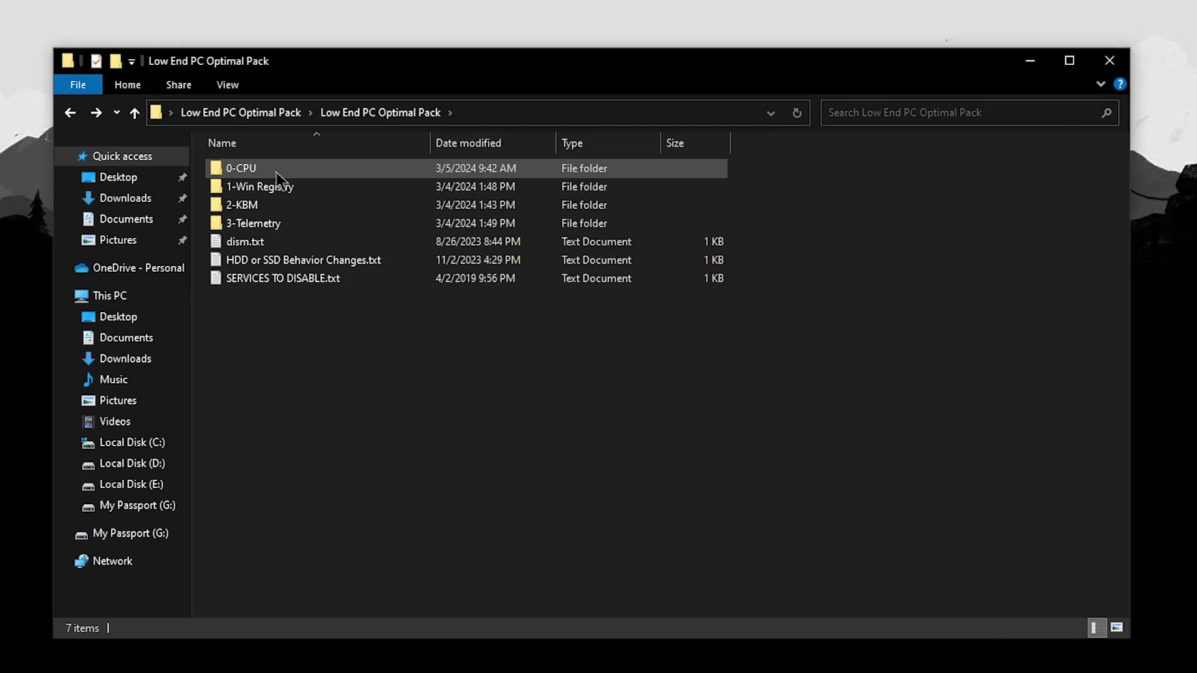
double_click(254, 171)
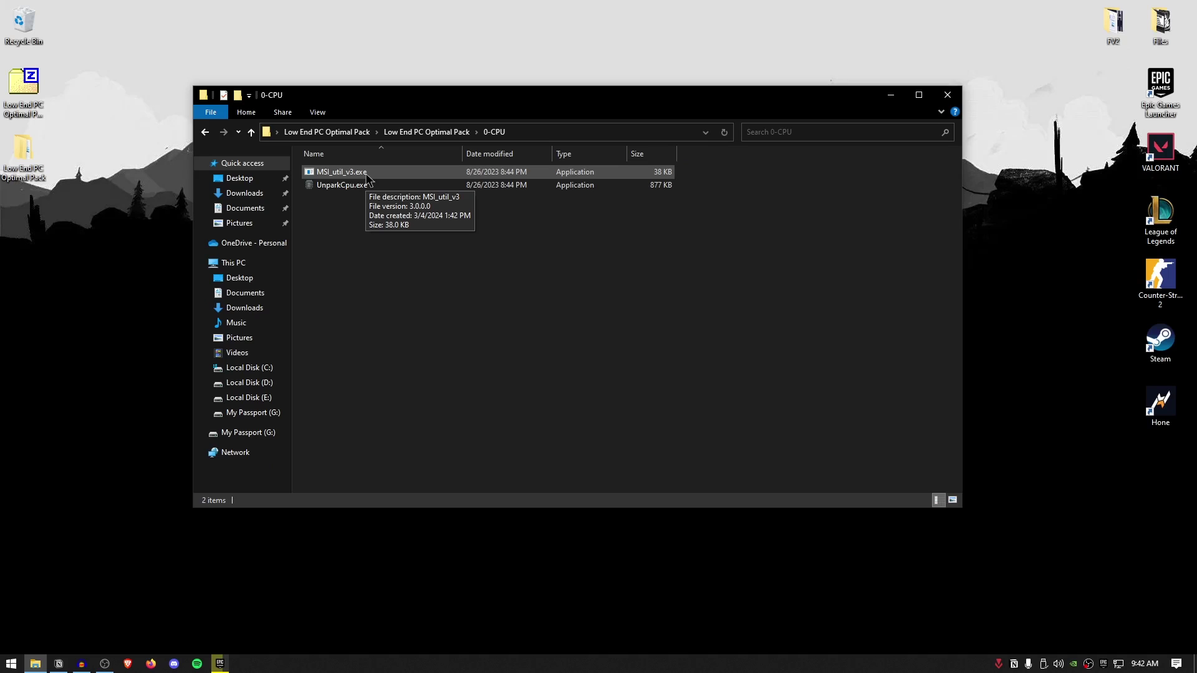
right_click(337, 173)
left_click(371, 193)
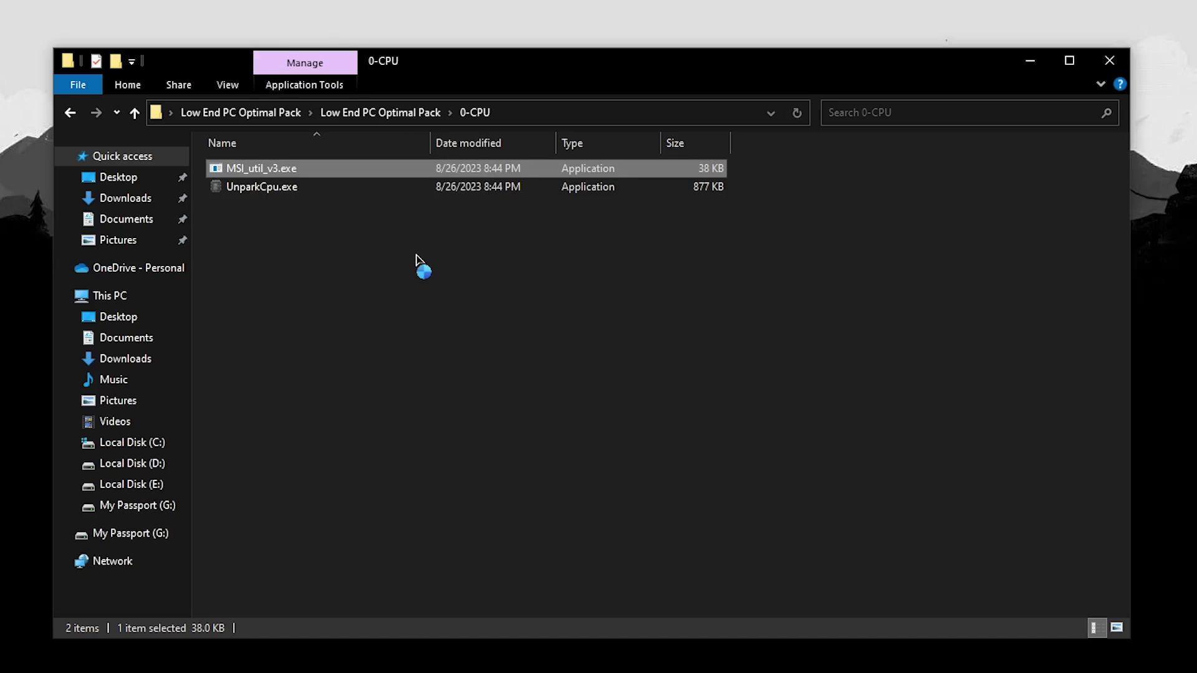
- Set the Standard SATA AHCI Controller's interrupt priority to Undefined, apply the change and close MSI mode utility
left_click(148, 86)
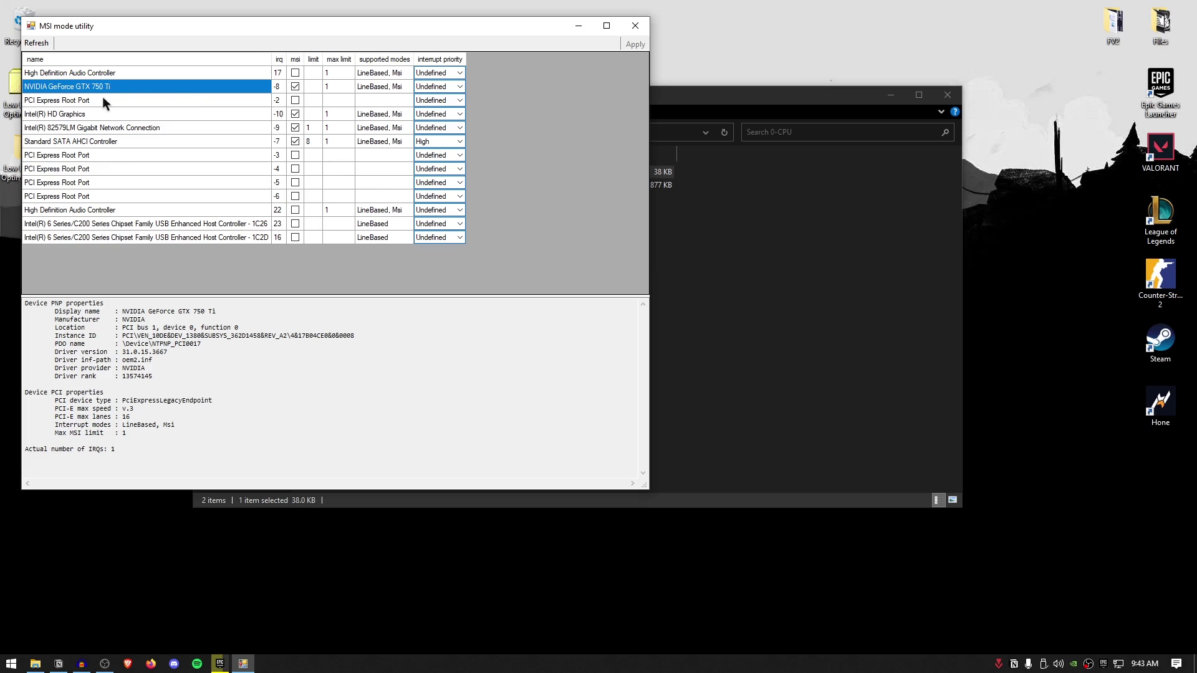
left_click(101, 129)
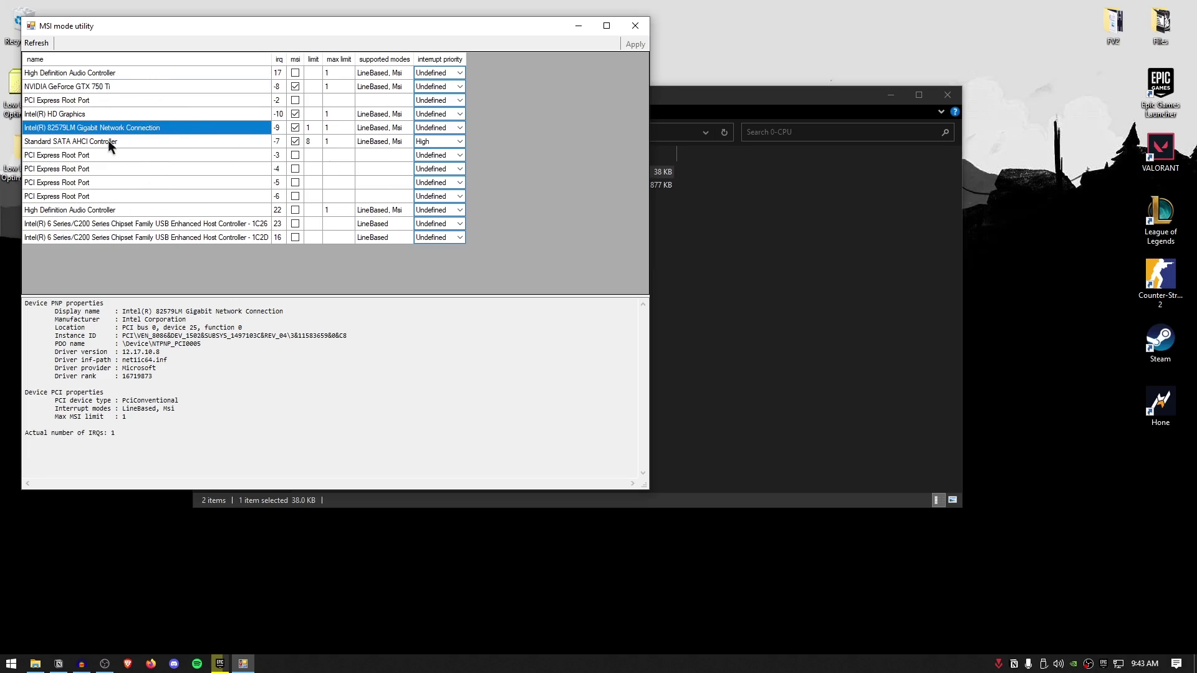
left_click(109, 143)
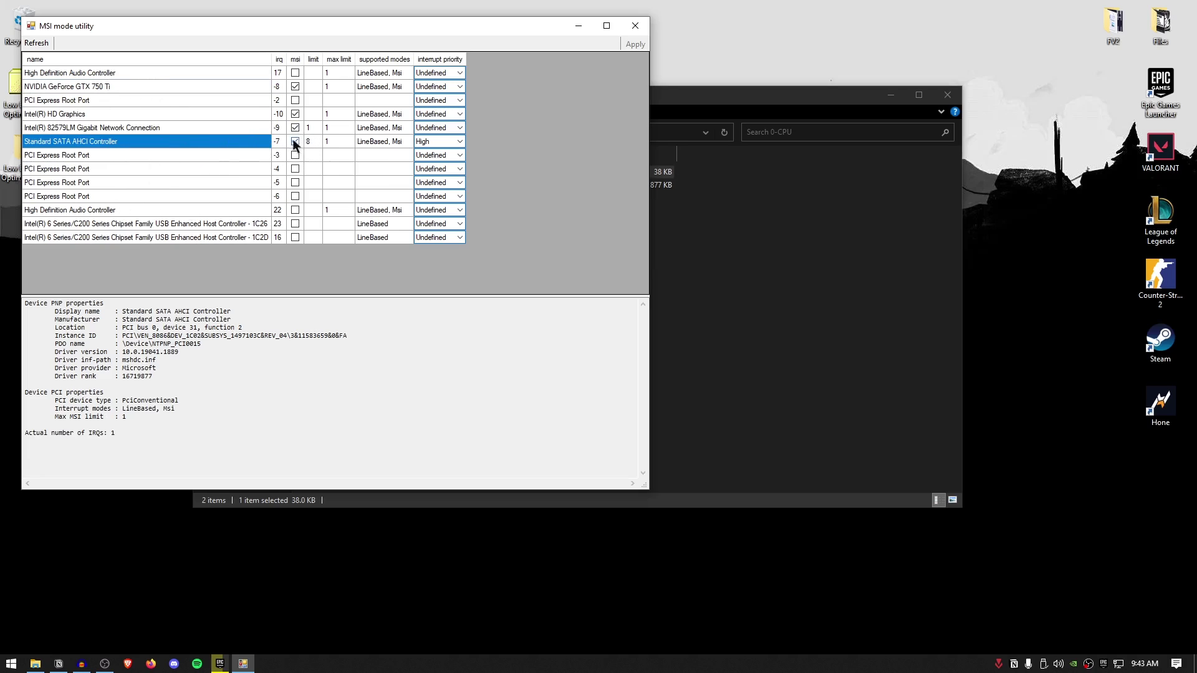
left_click(438, 141)
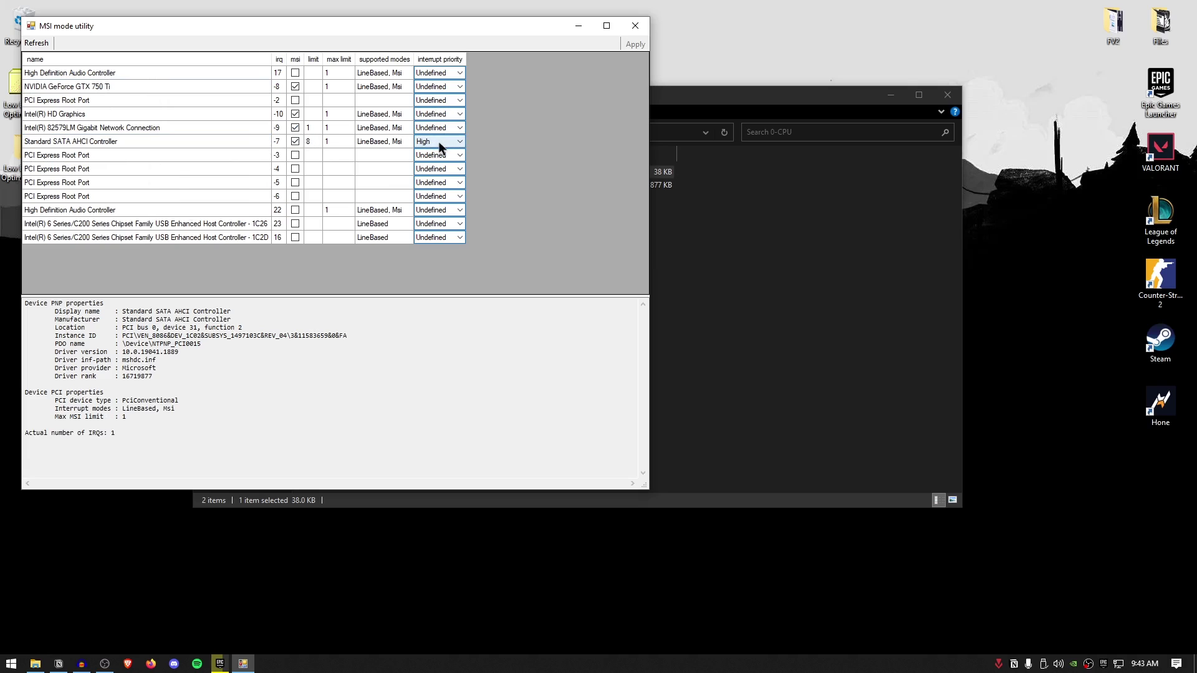
left_click(454, 139)
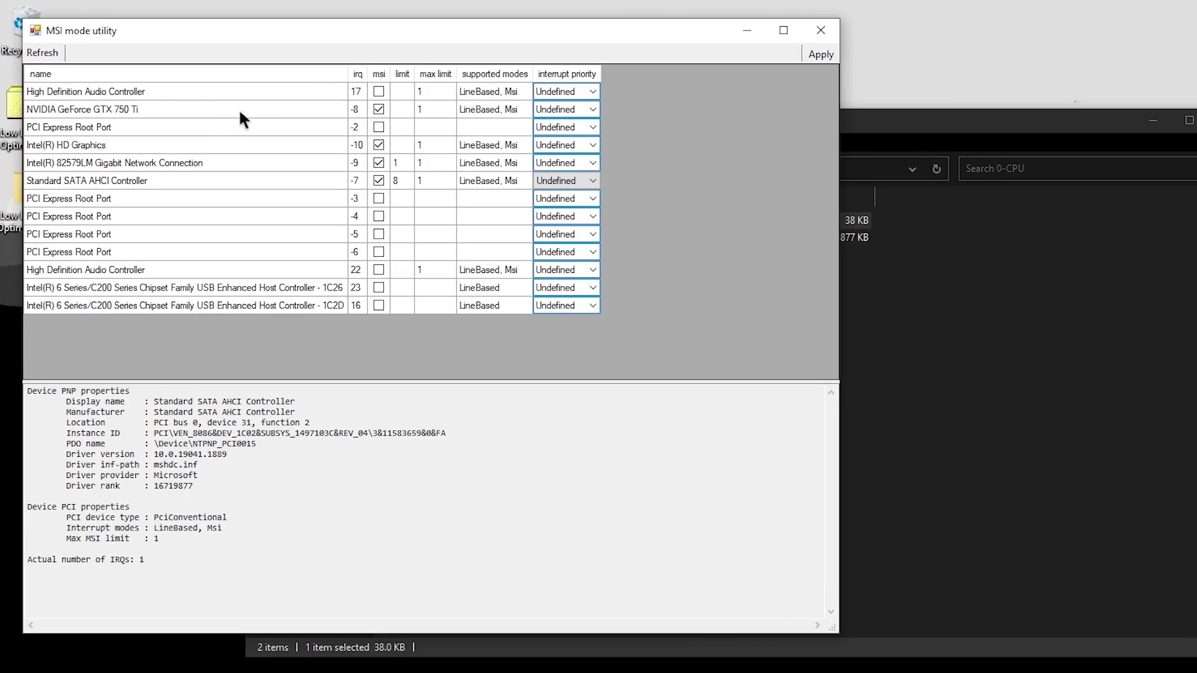
left_click(120, 111)
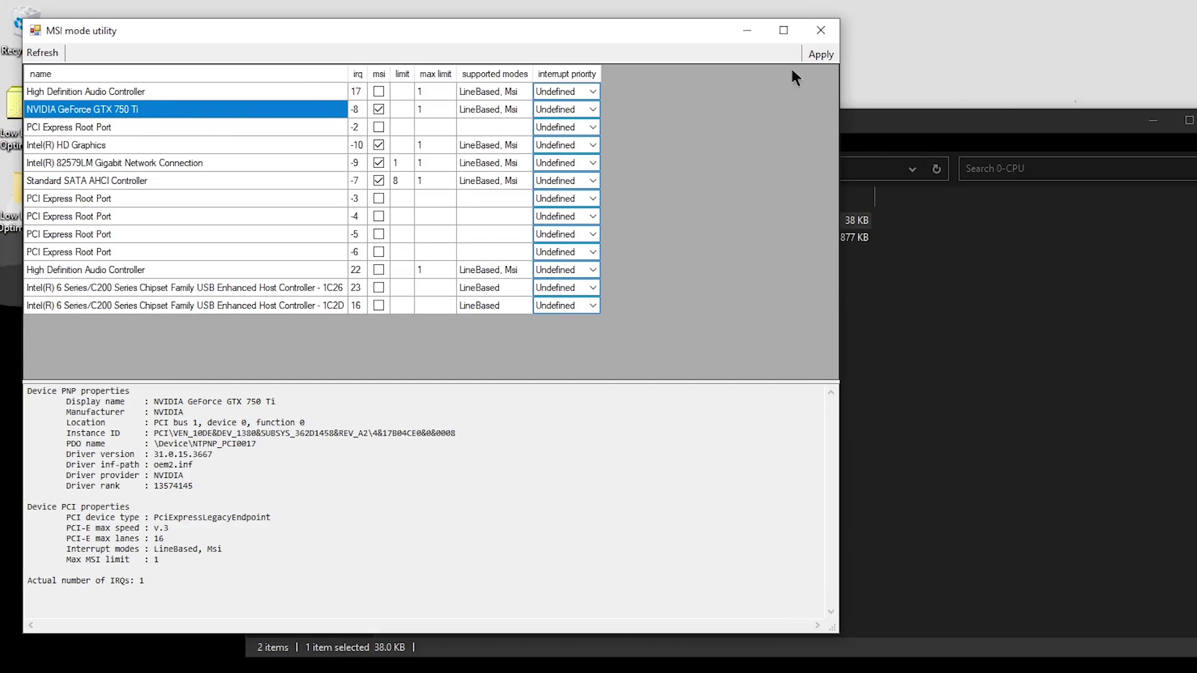
left_click(820, 54)
left_click(820, 31)
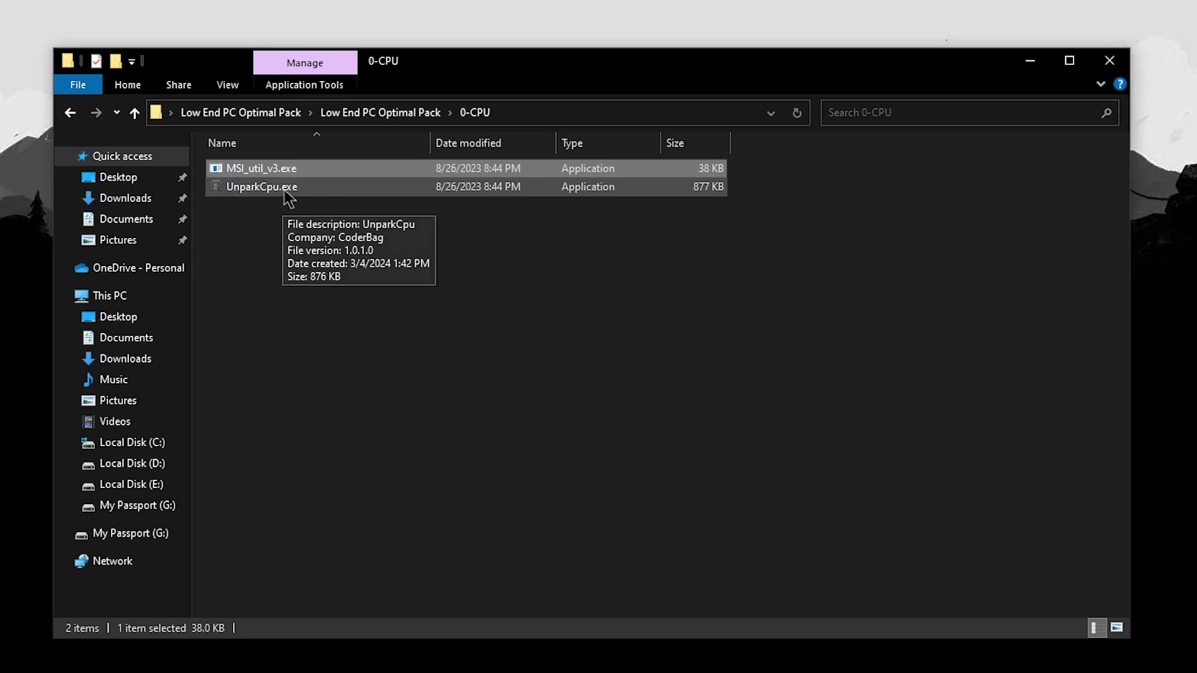
- Run UnparkCpu.exe as administrator and check the available system power plans, keeping Hone Ultimate Power Plan selected
right_click(292, 189)
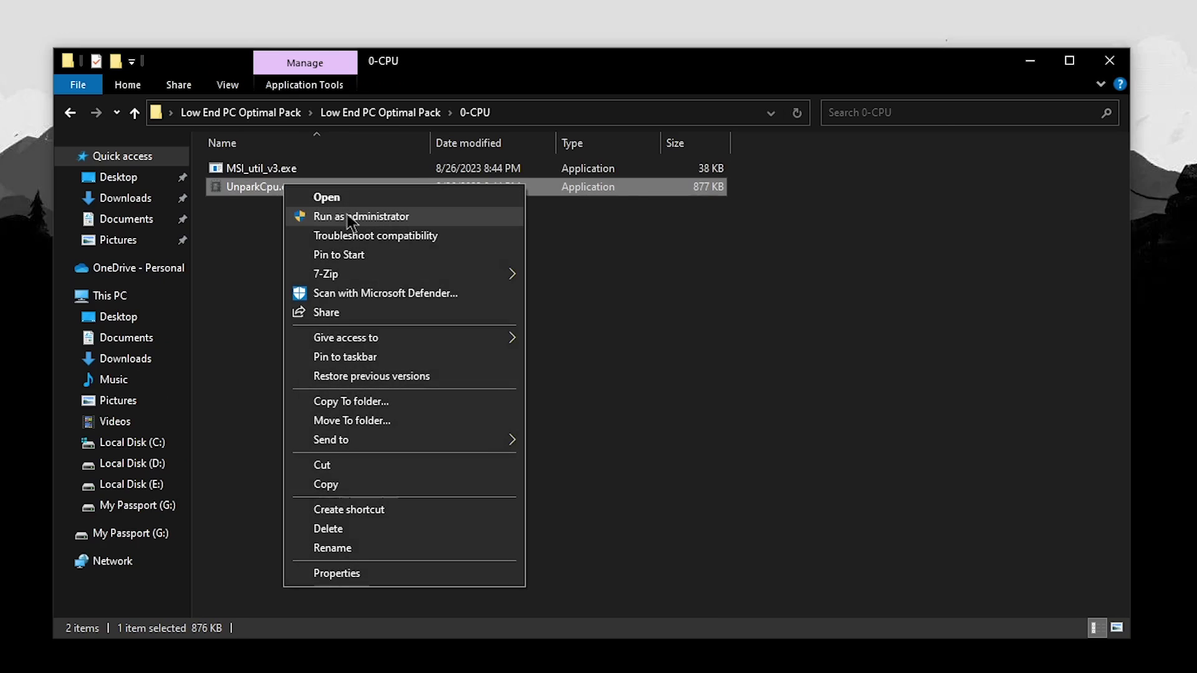
left_click(321, 217)
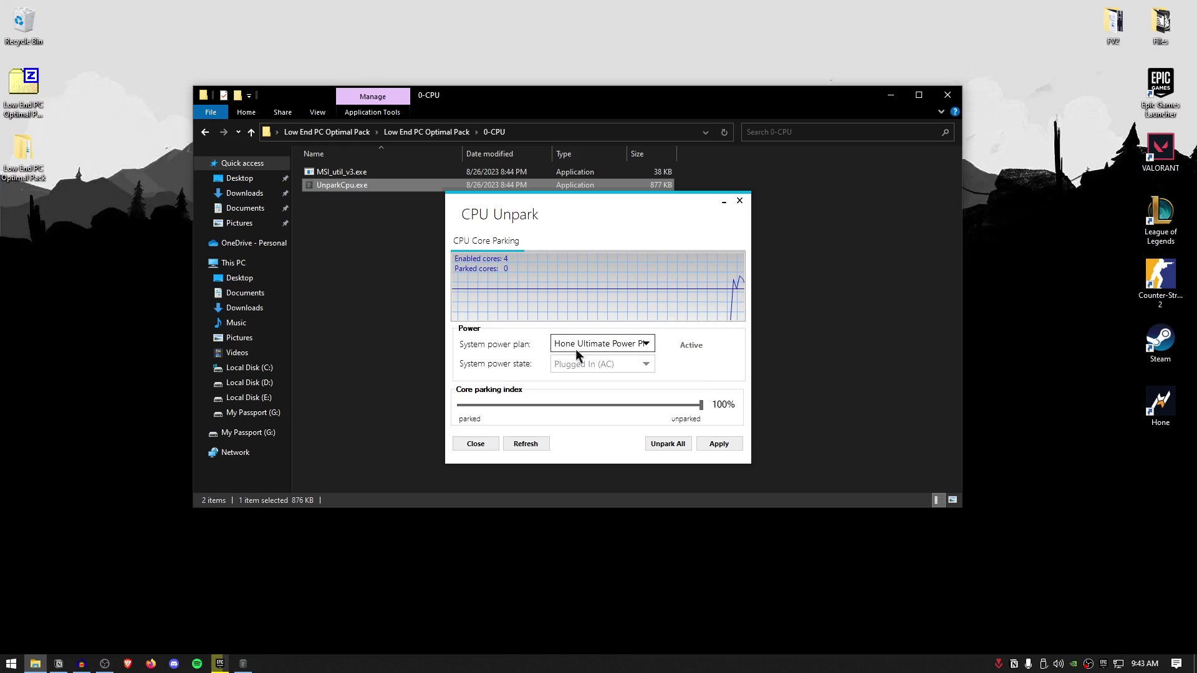
left_click(647, 345)
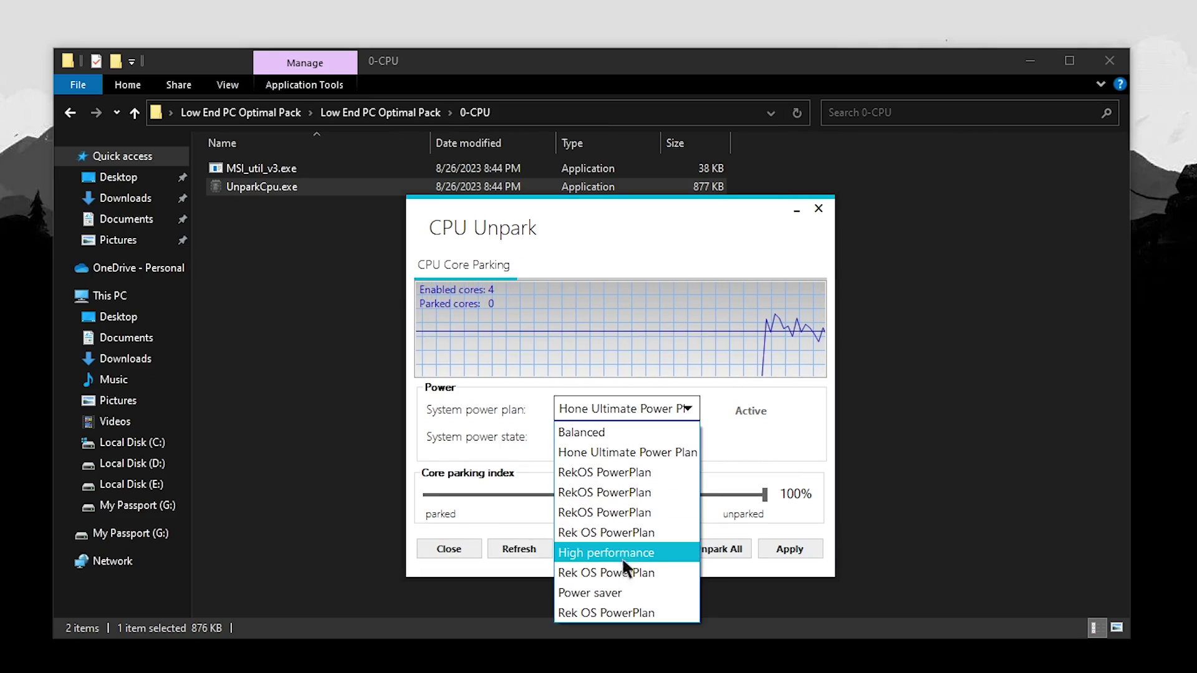
left_click(783, 444)
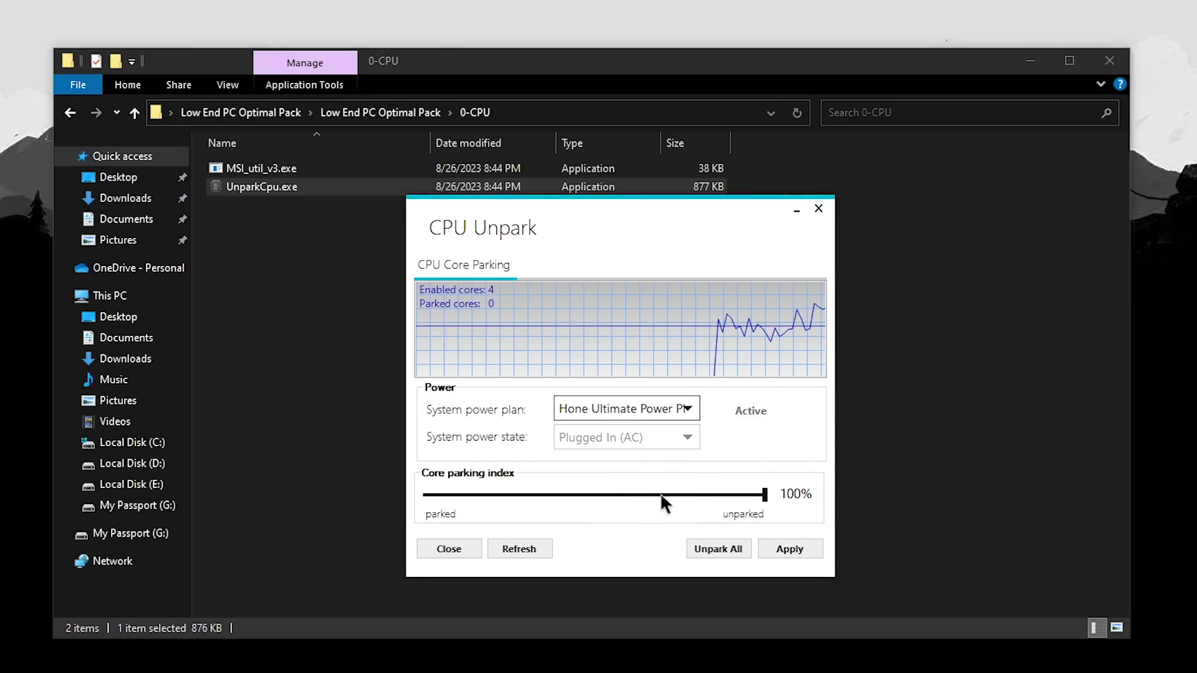
- Set the core parking index to 100%, apply it, unpark all cores and close CPU Unpark
left_click_drag(765, 495, 814, 507)
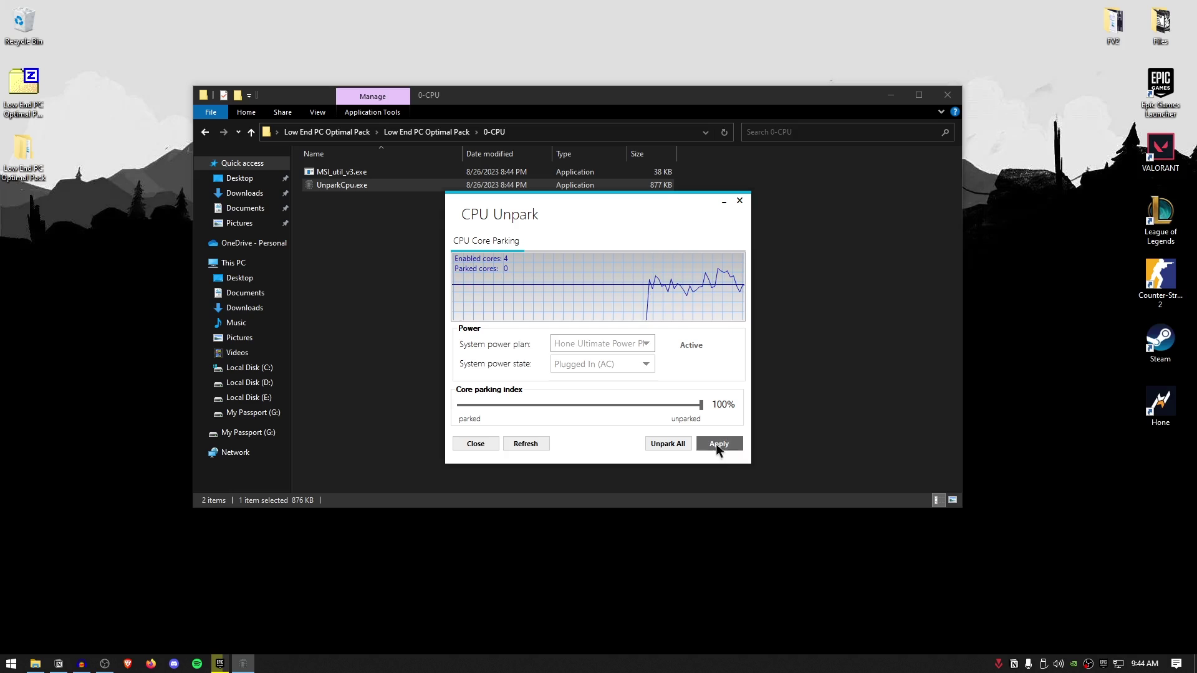
left_click(787, 549)
left_click(686, 363)
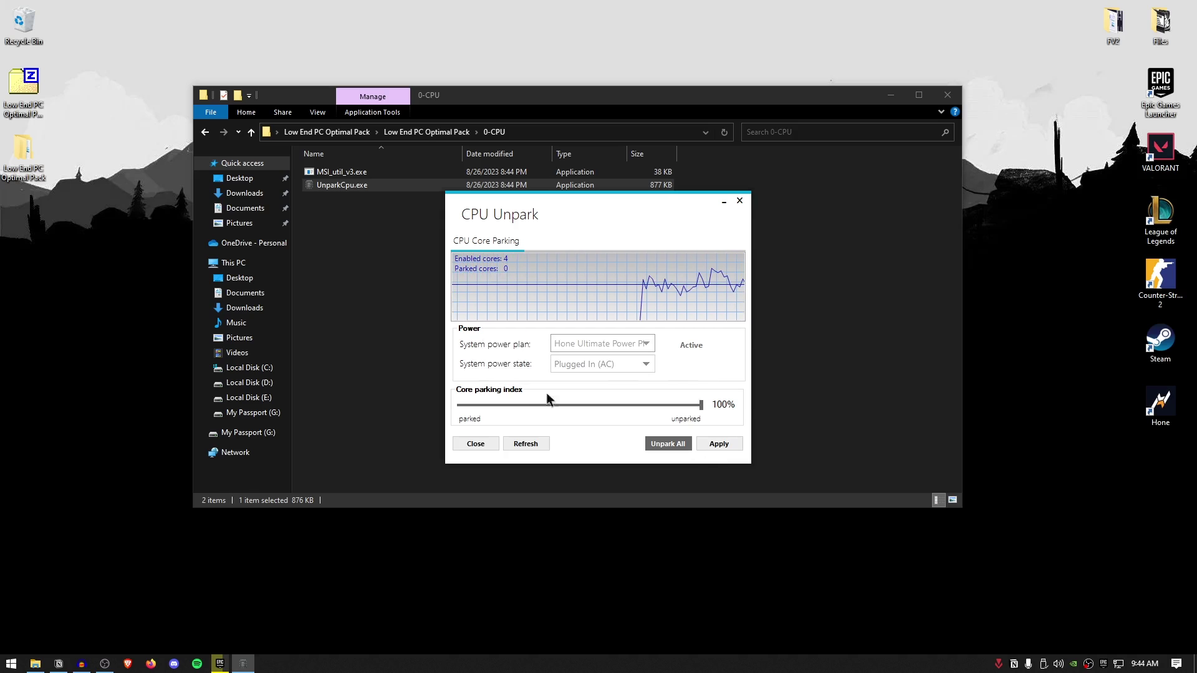
left_click(489, 444)
- Merge Disable DVR 1.reg and Disable DVR 2.reg from the pack's 1-Win Registry folder into the Windows registry
left_click(205, 133)
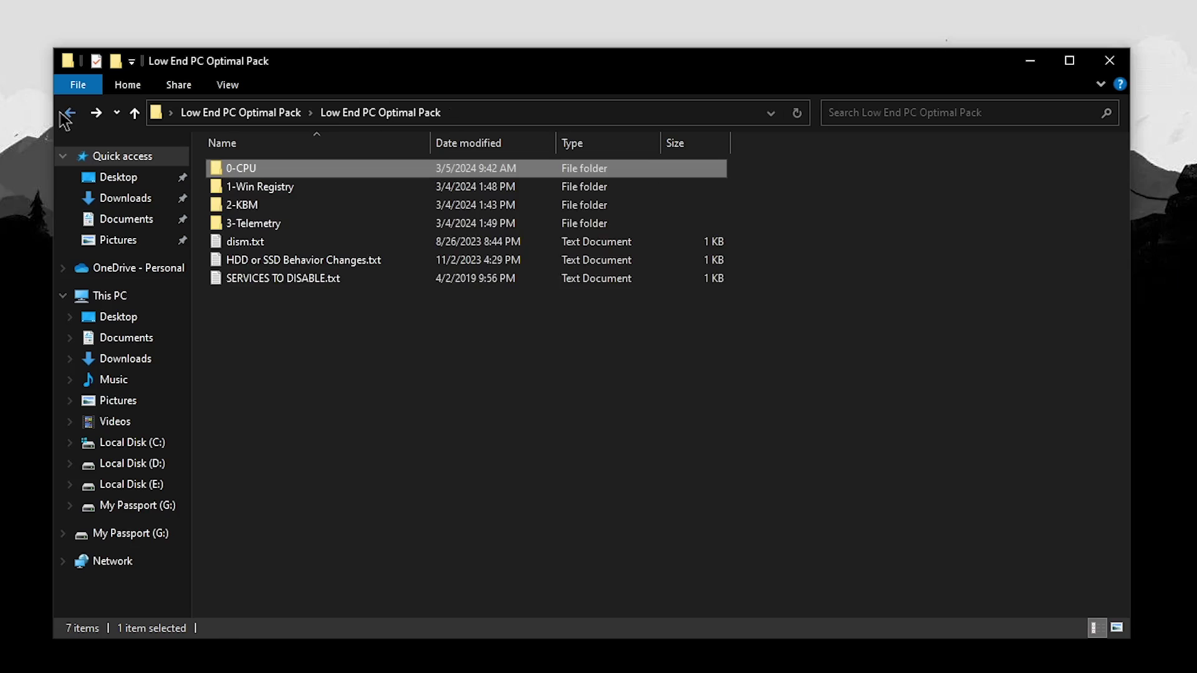
left_click(393, 187)
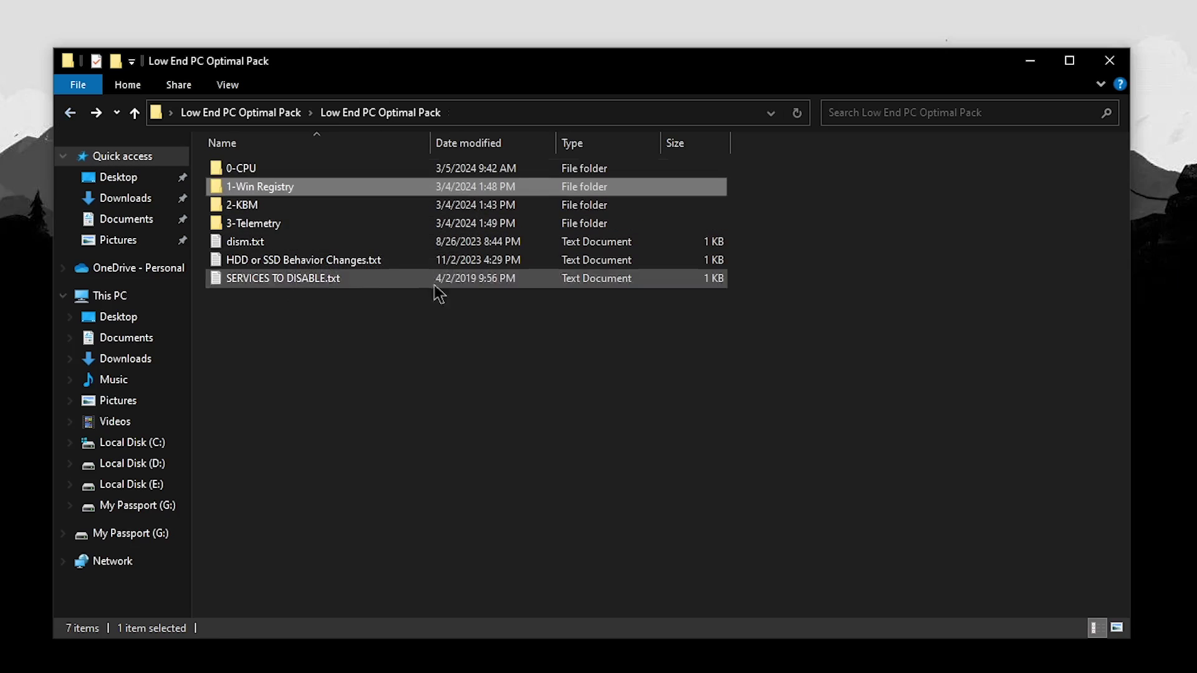
double_click(395, 190)
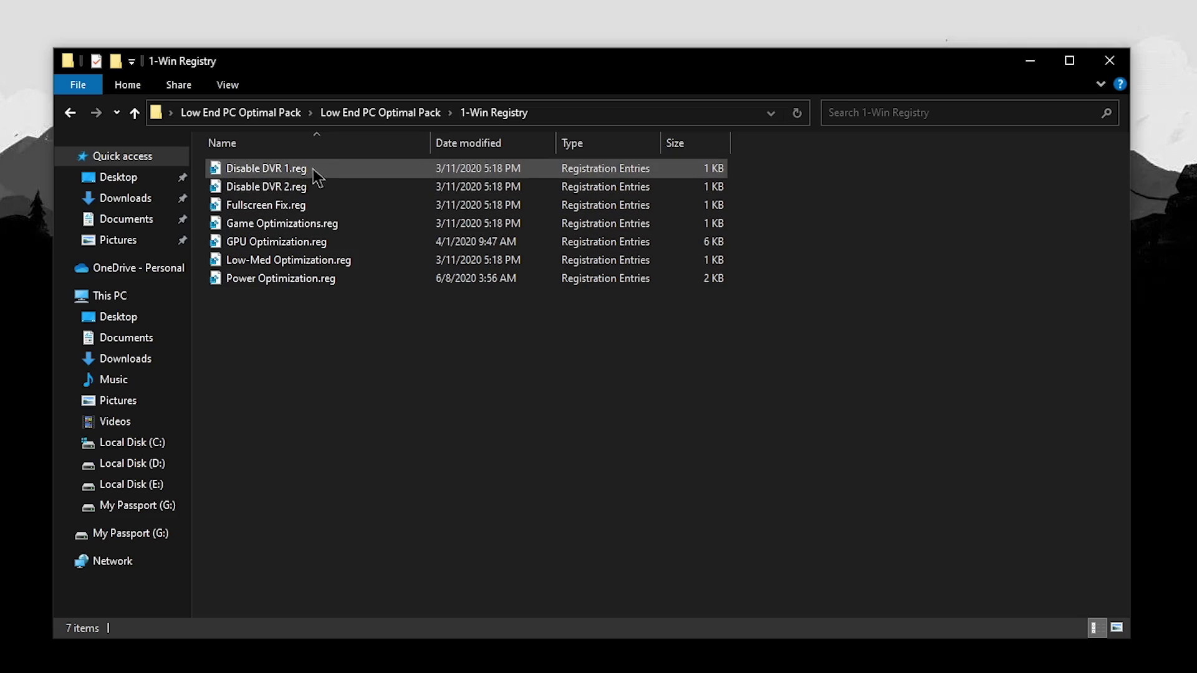
double_click(301, 170)
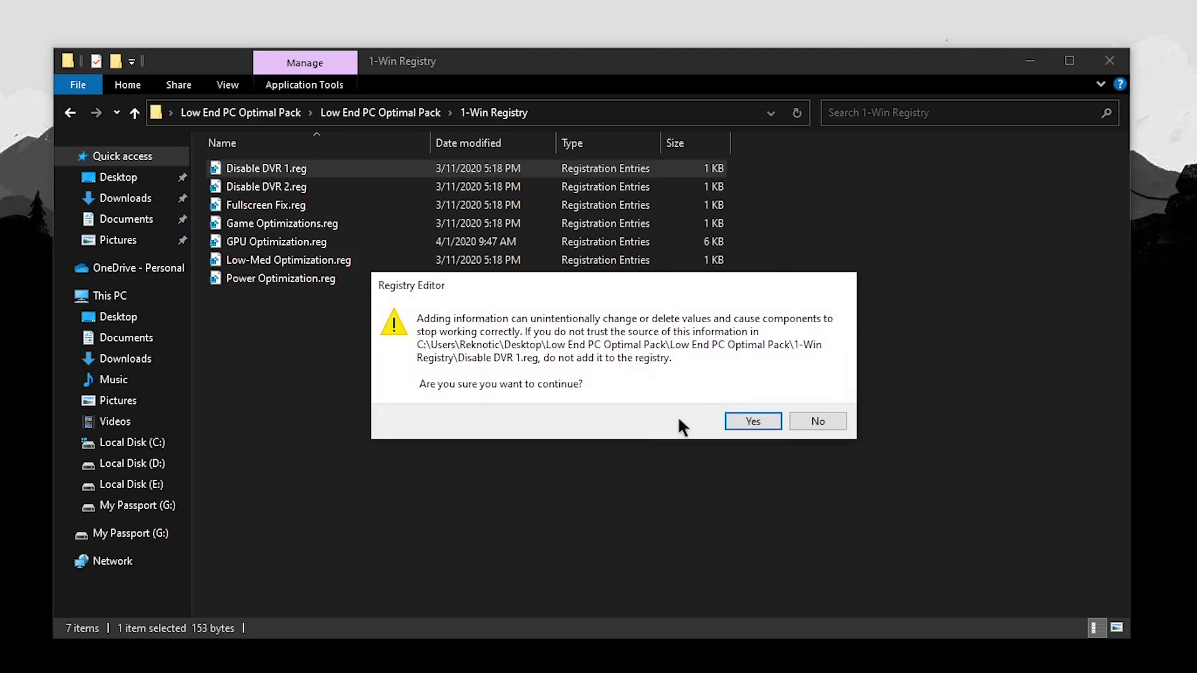
left_click(754, 412)
left_click(799, 404)
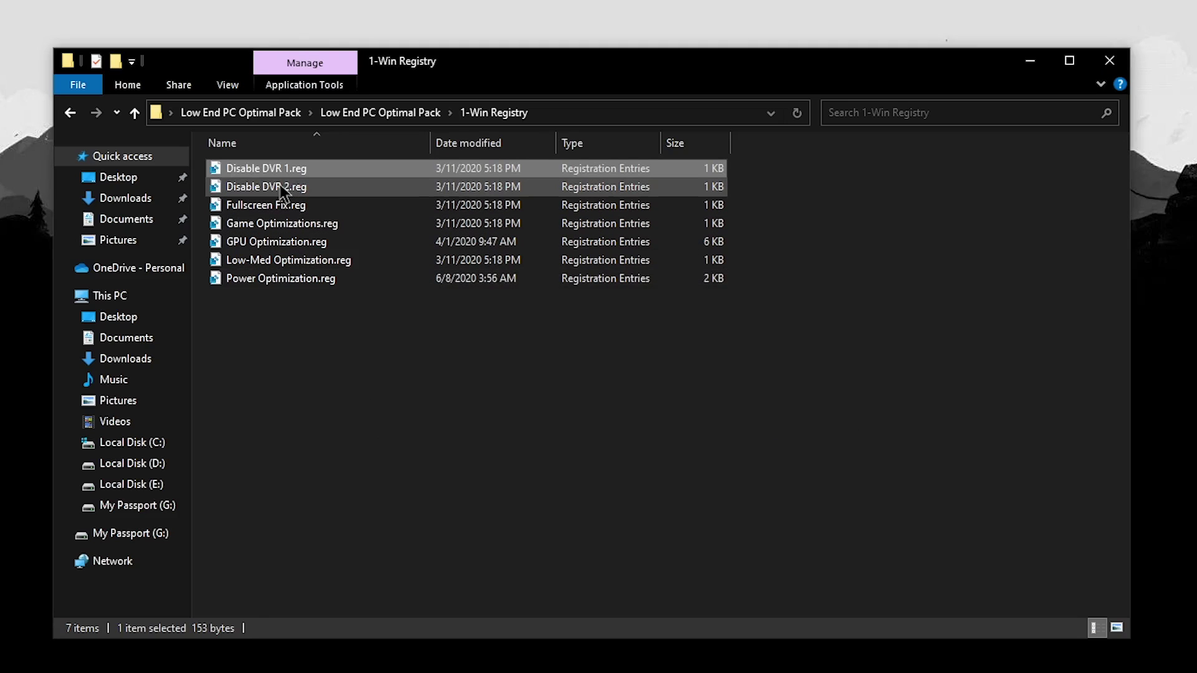
double_click(282, 188)
left_click(756, 417)
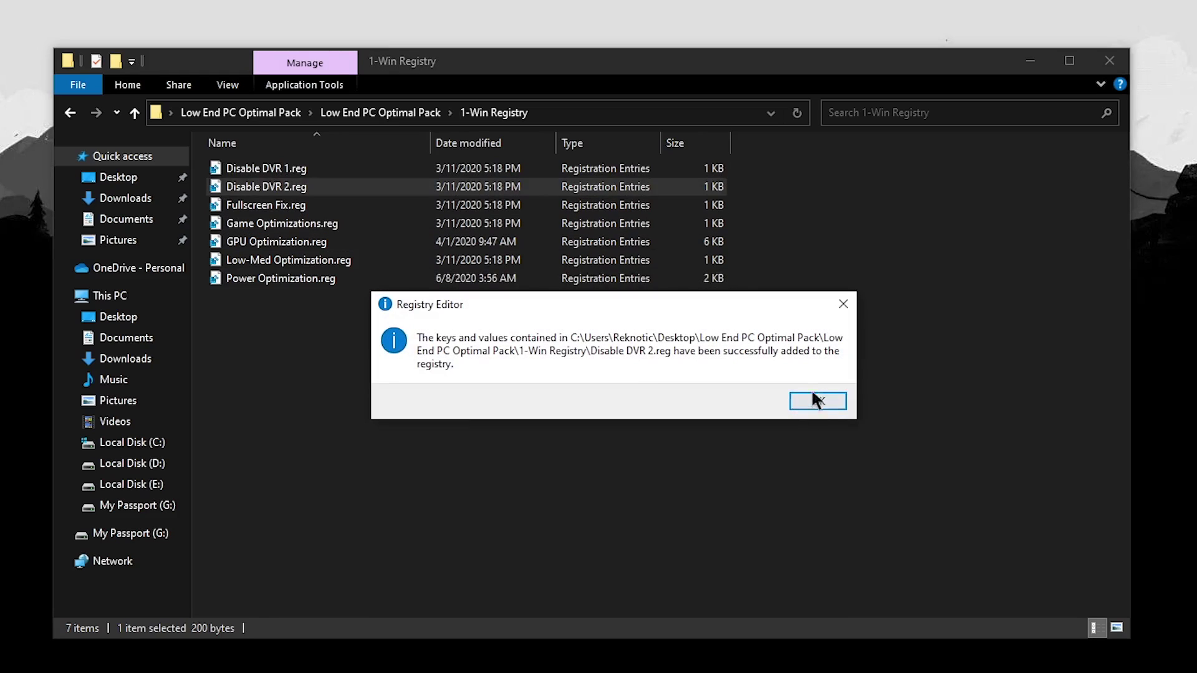
left_click(813, 400)
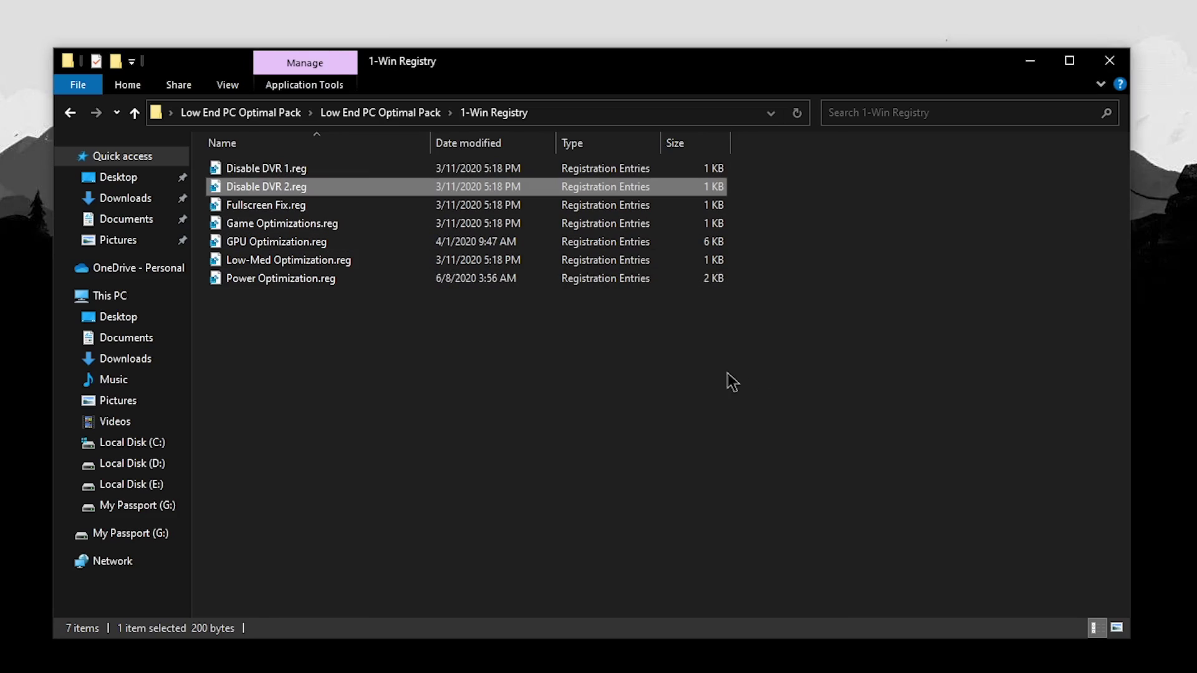
- Merge Fullscreen Fix.reg into the Windows registry
left_click(301, 205)
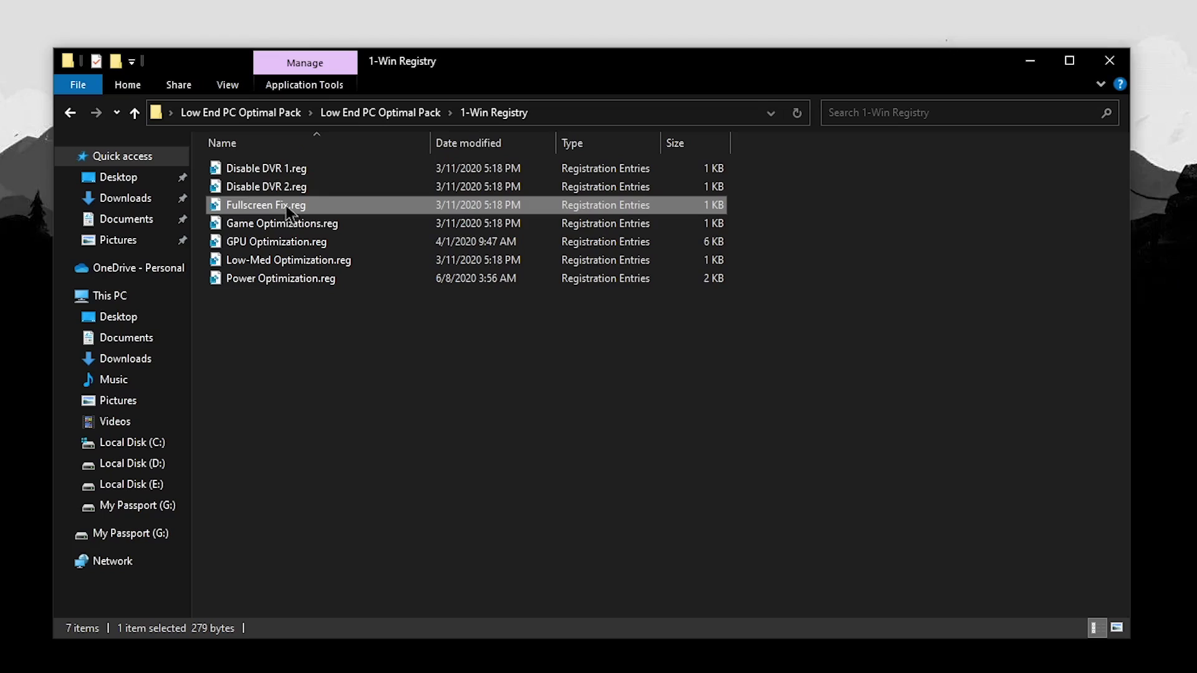
double_click(365, 199)
left_click(755, 422)
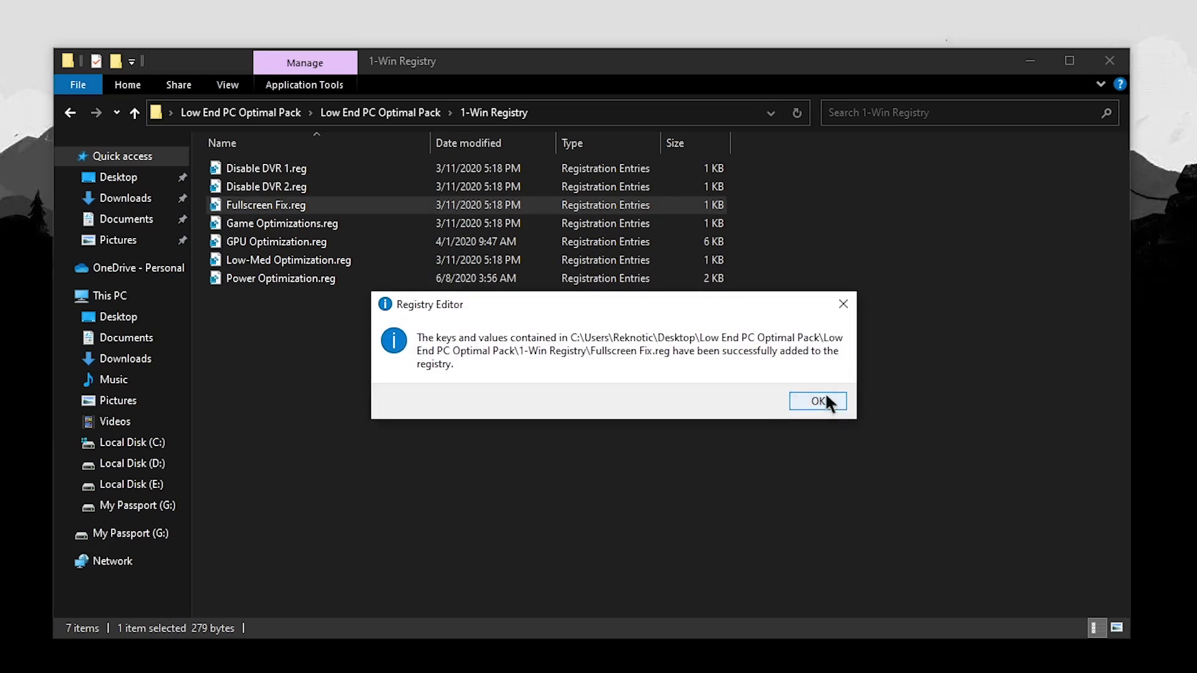
left_click(817, 402)
- Open Game Optimizations.reg in Notepad and examine its registry path and the GPU Priority, Priority, Scheduling Category and SFIO Priority entries
left_click(412, 223)
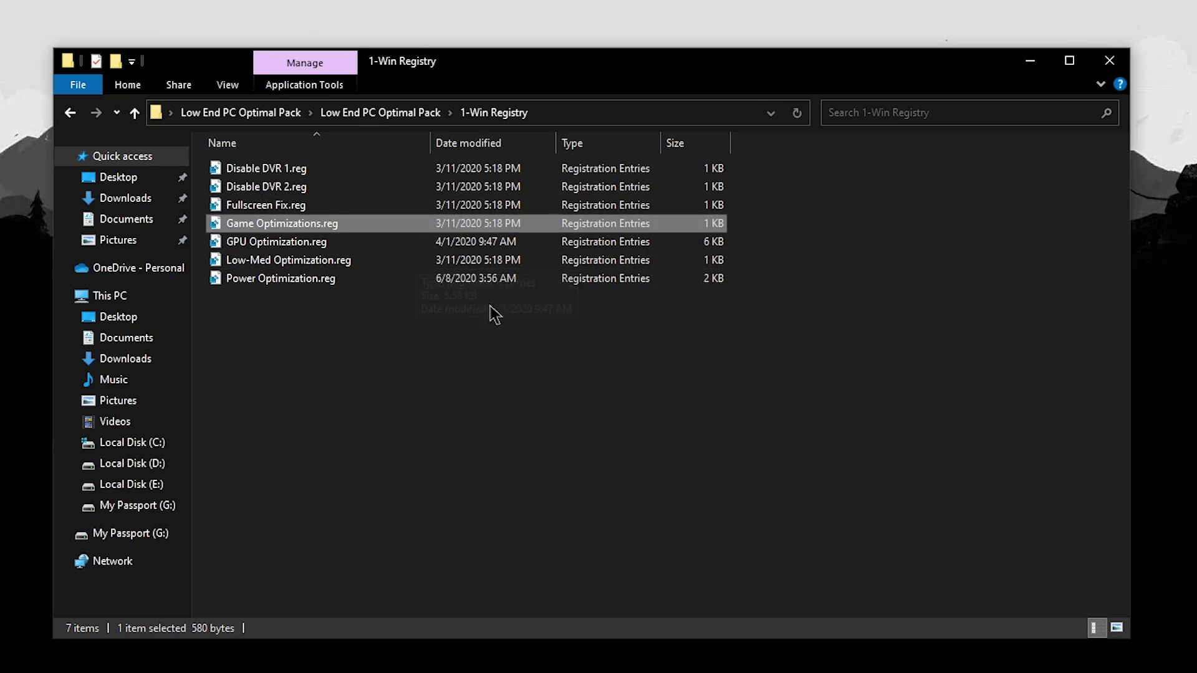
right_click(329, 228)
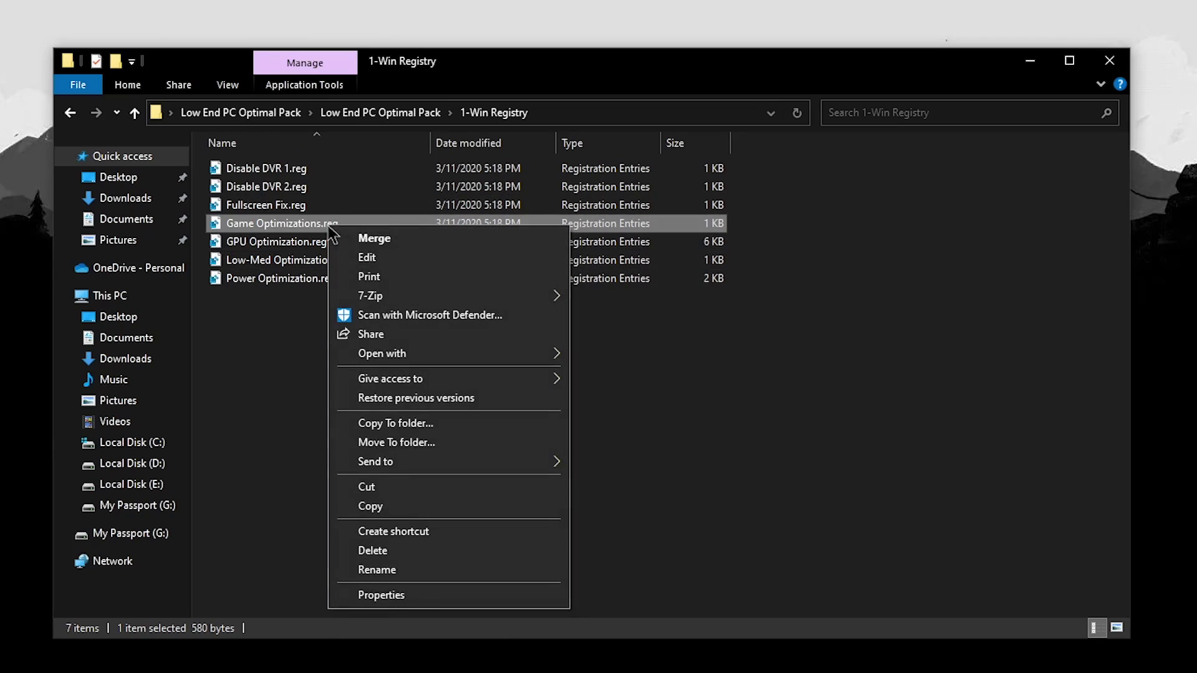
left_click(367, 258)
left_click_drag(362, 259, 174, 169)
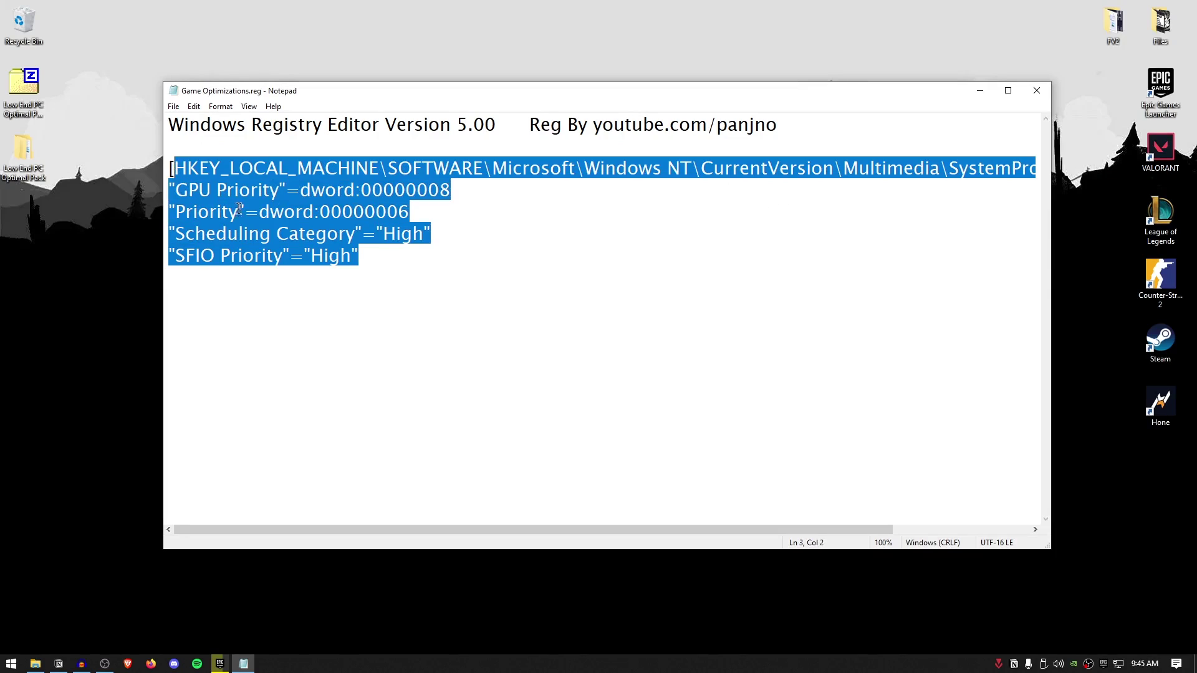
left_click_drag(543, 128, 834, 125)
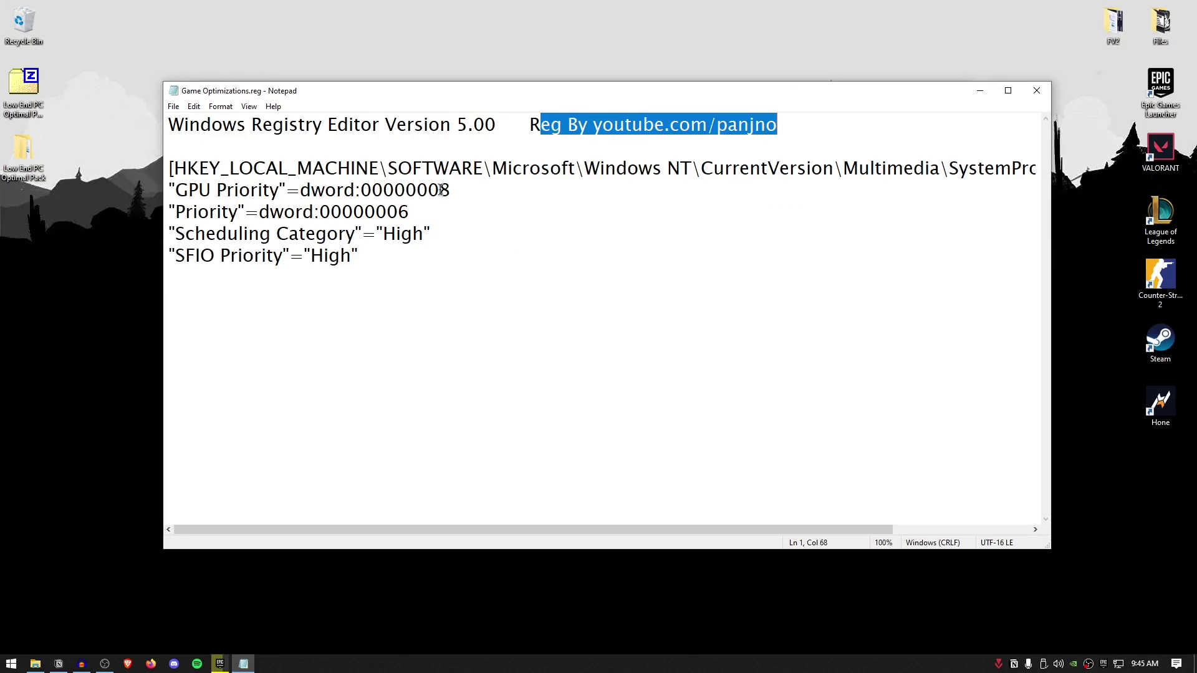
left_click_drag(441, 189, 431, 235)
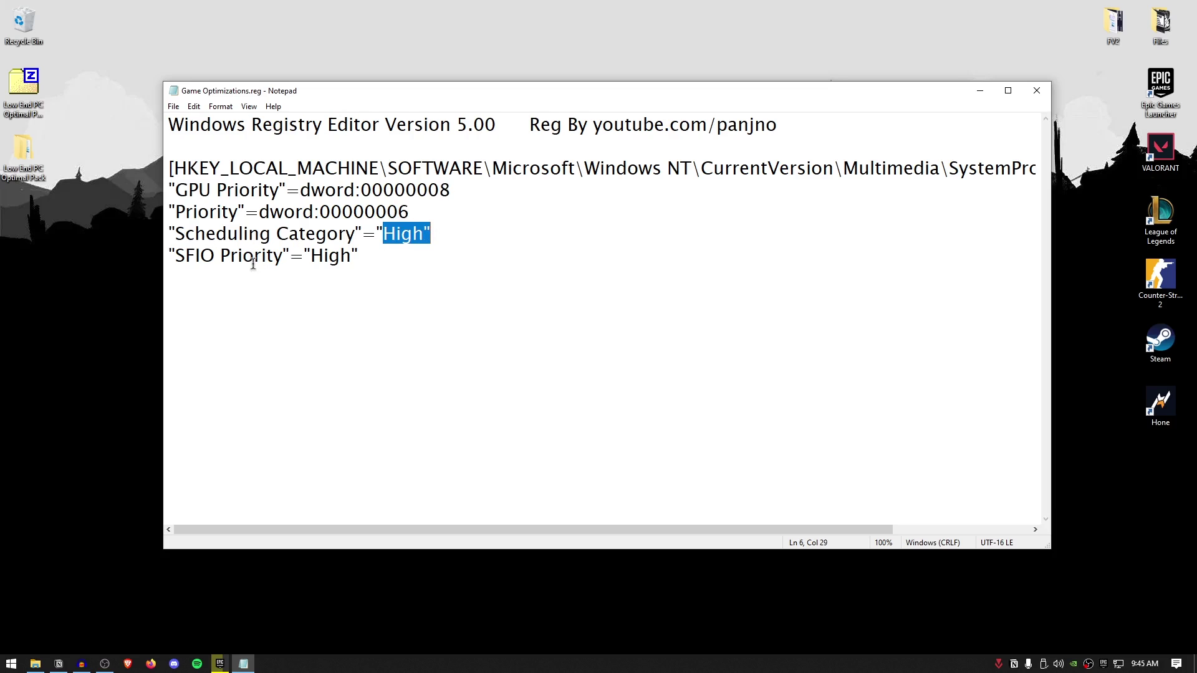
left_click_drag(306, 263, 498, 266)
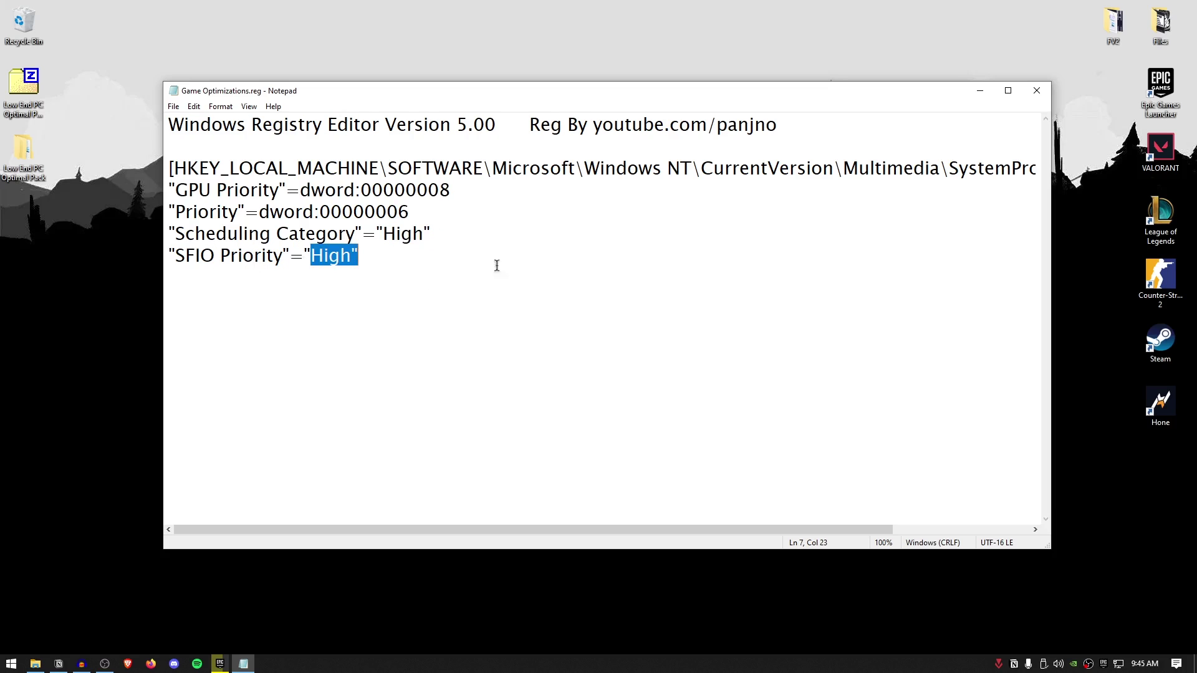
left_click(634, 275)
left_click_drag(501, 535, 754, 534)
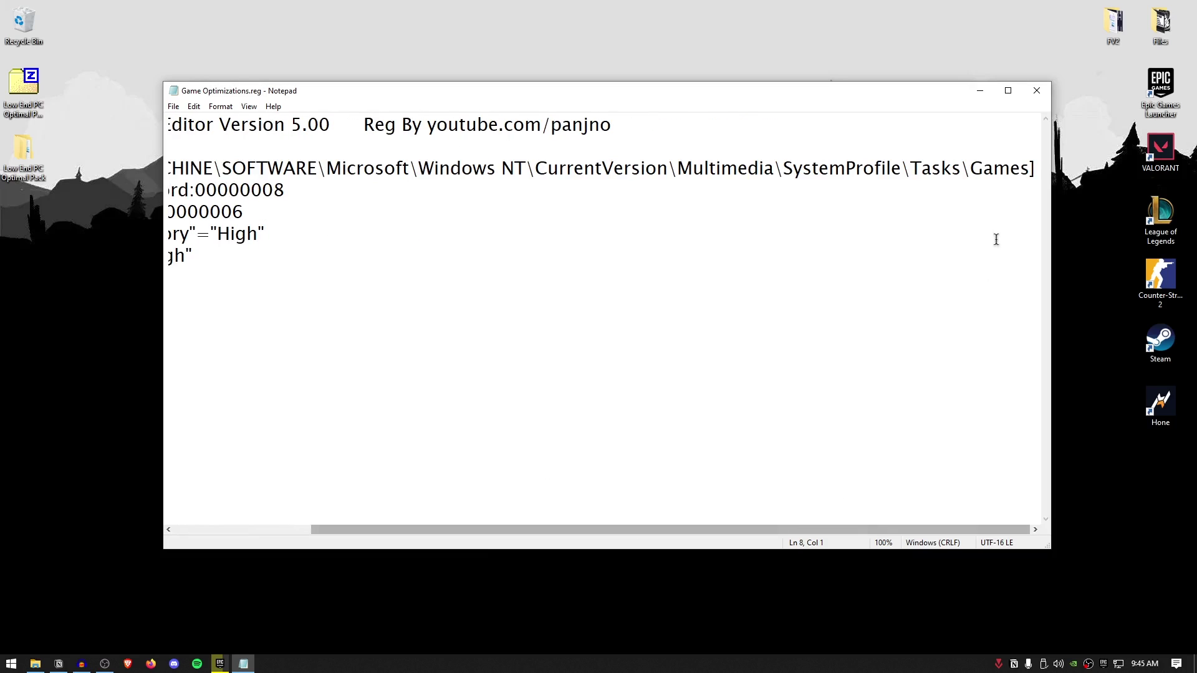
- Finish reviewing the registry path in Game Optimizations.reg and merge the file into the Windows registry
left_click_drag(972, 169, 1036, 169)
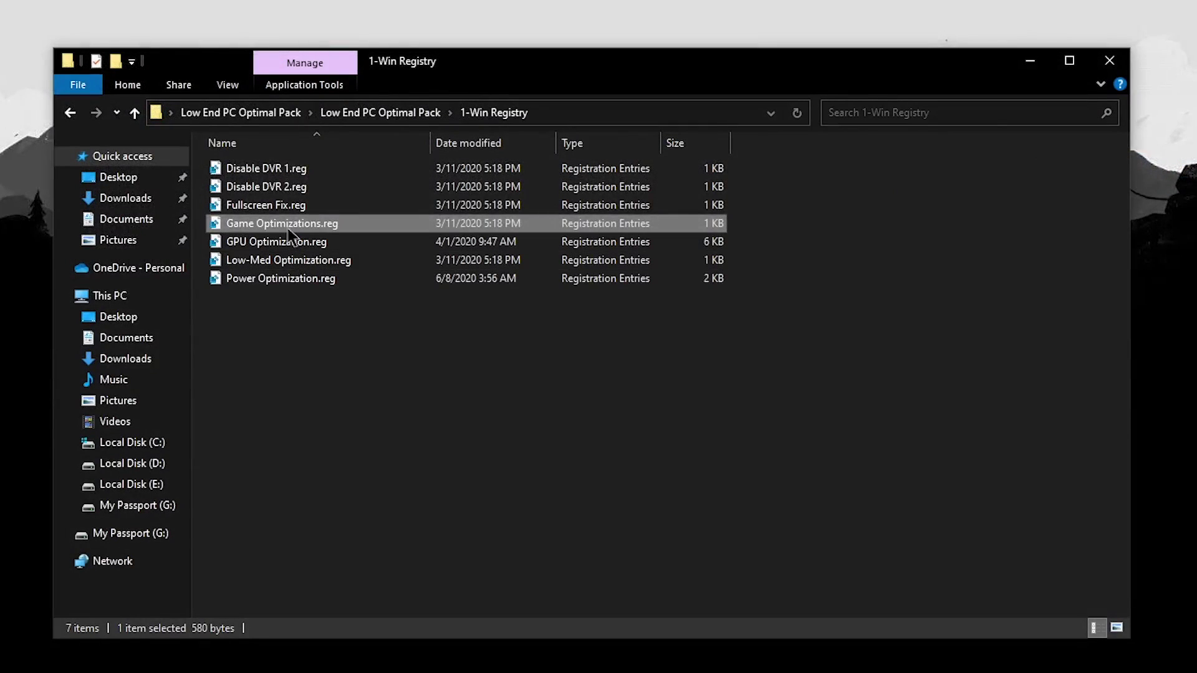
double_click(289, 230)
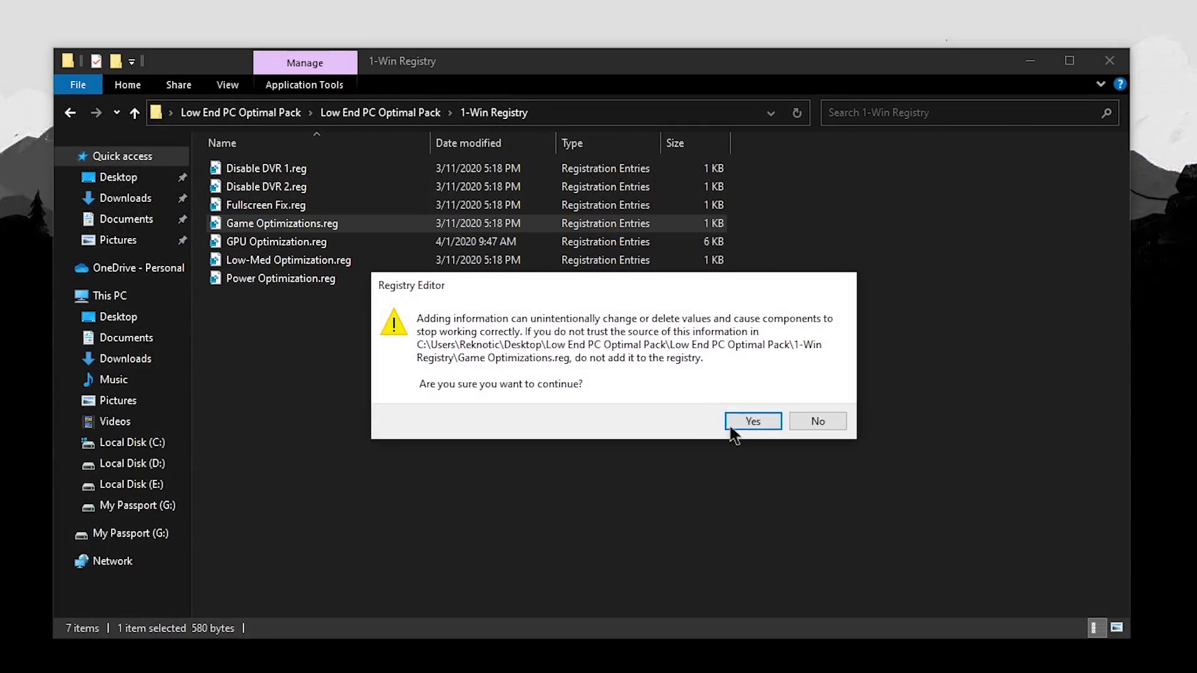
left_click(748, 420)
left_click(816, 403)
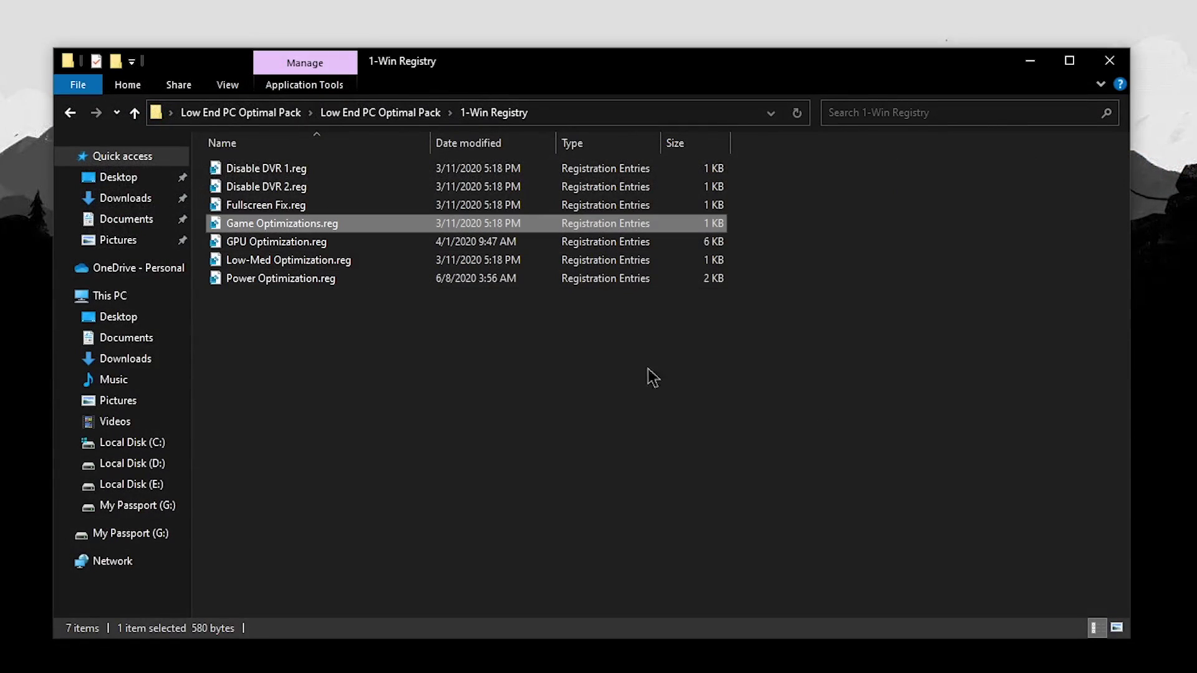
- Merge GPU Optimization.reg from the 1-Win Registry folder into the Windows registry
double_click(307, 243)
left_click(749, 419)
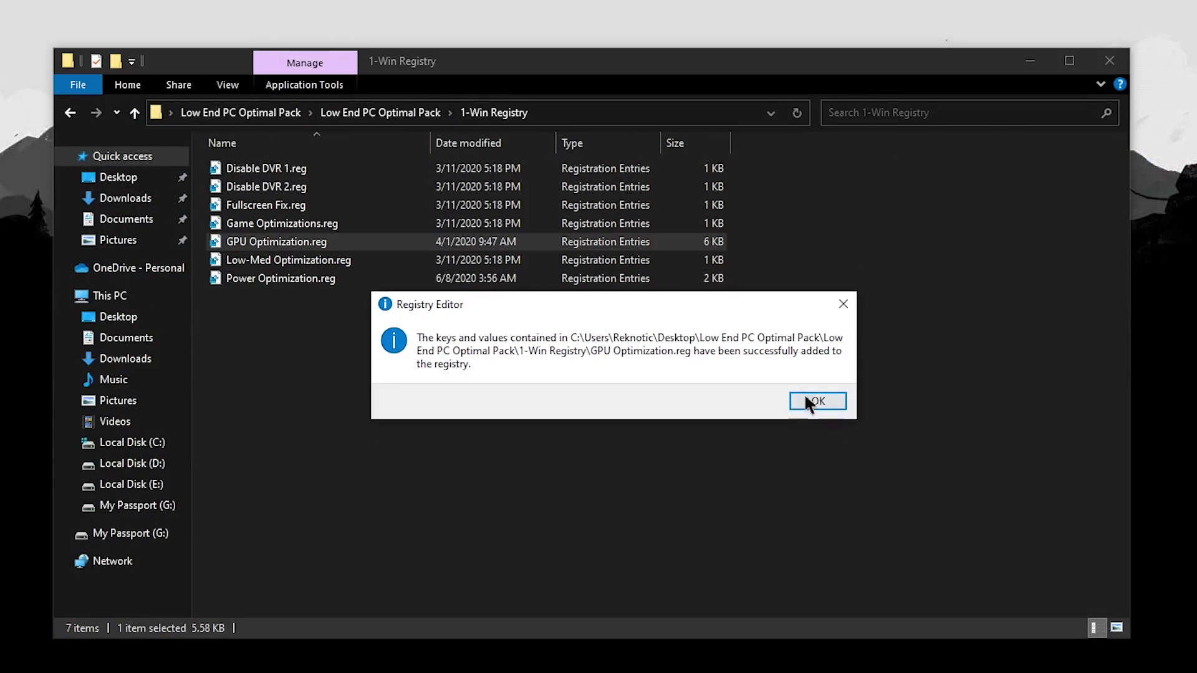
left_click(811, 403)
- Review the SystemResponsiveness entry of Low-Med Optimization.reg in Notepad and merge the file into the Windows registry
right_click(315, 262)
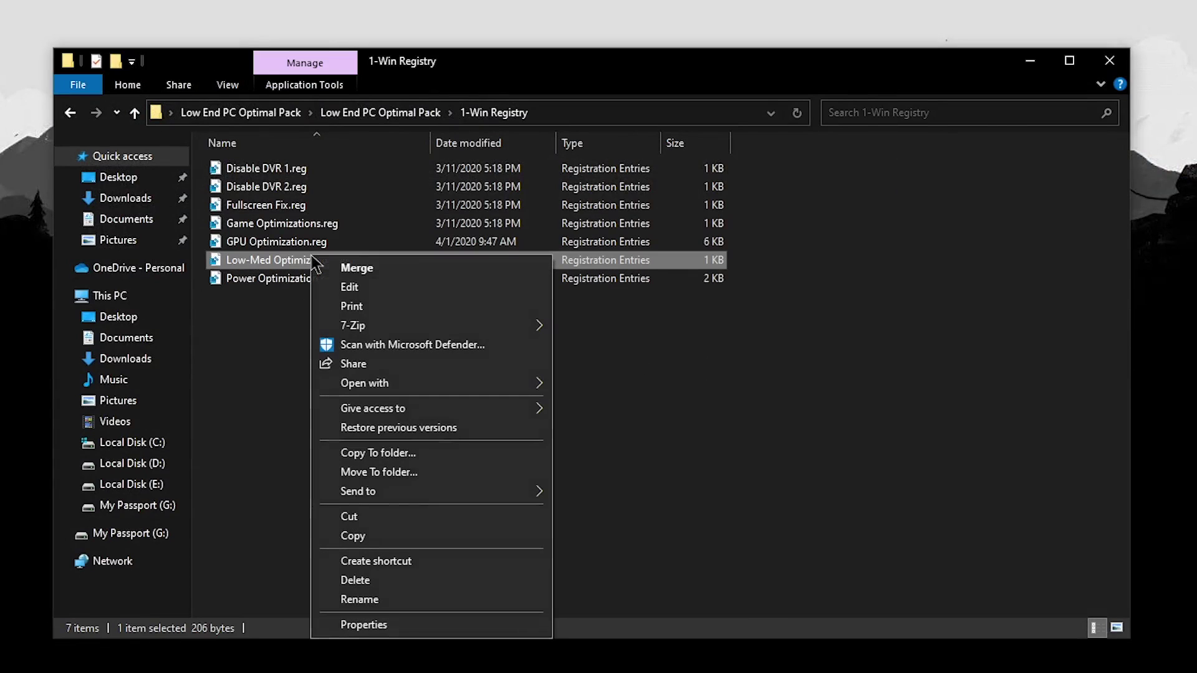
left_click(349, 287)
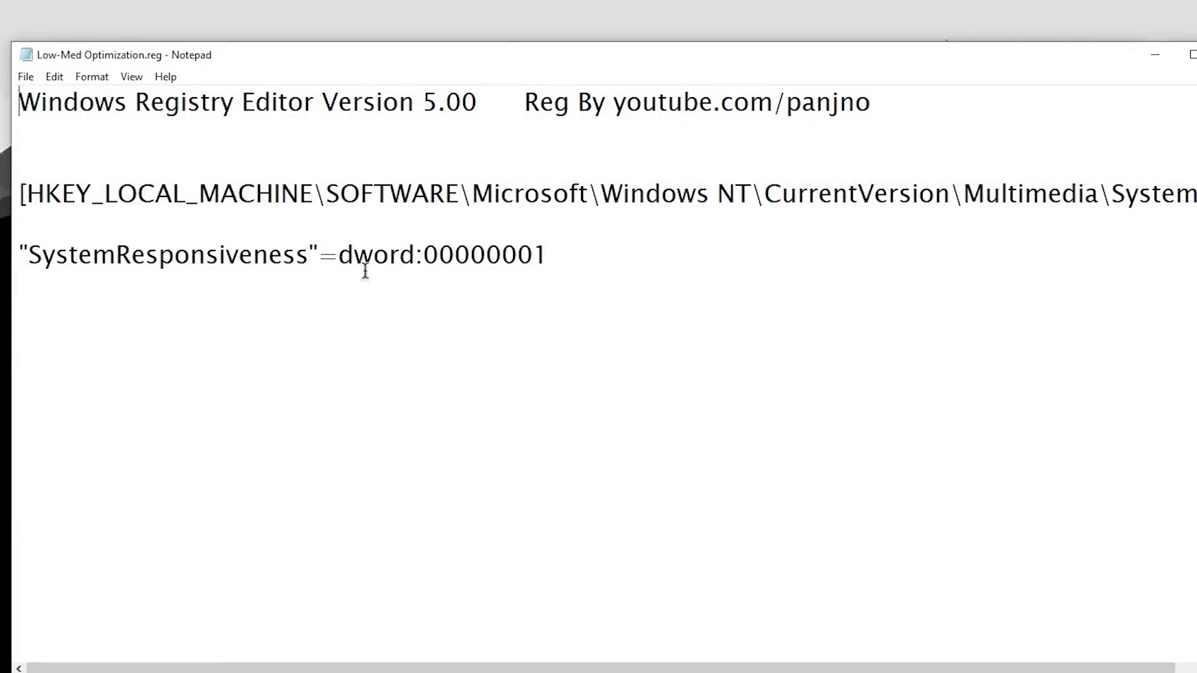
left_click_drag(439, 256, 548, 256)
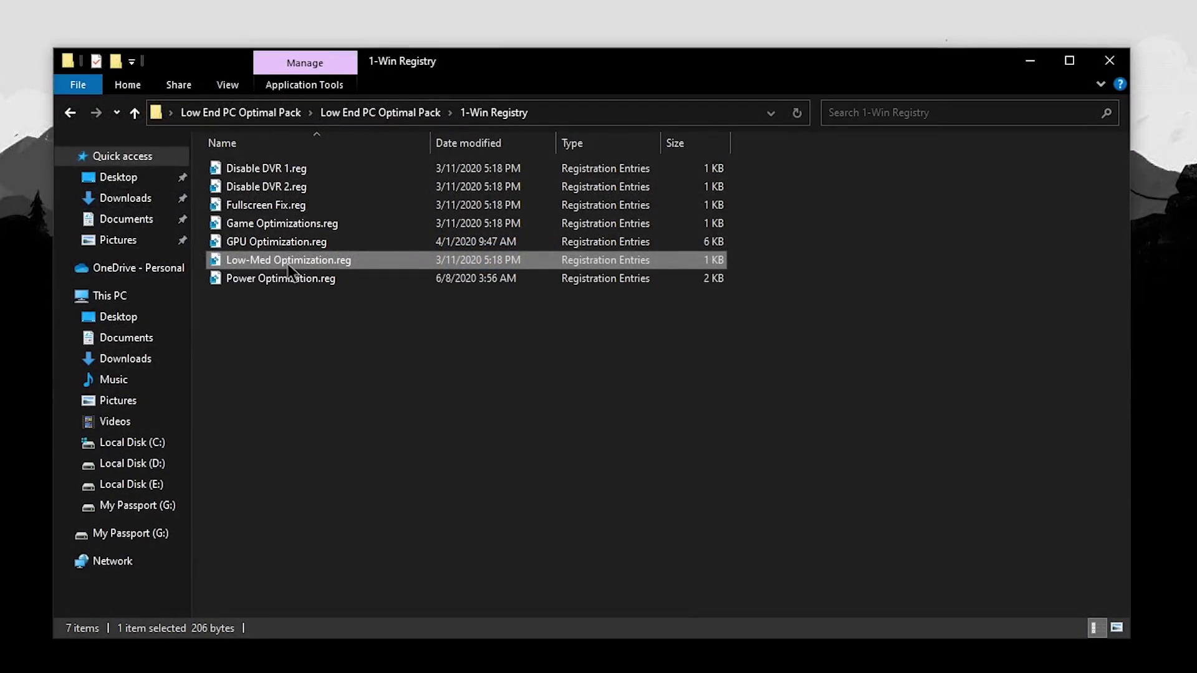
double_click(289, 270)
left_click(745, 424)
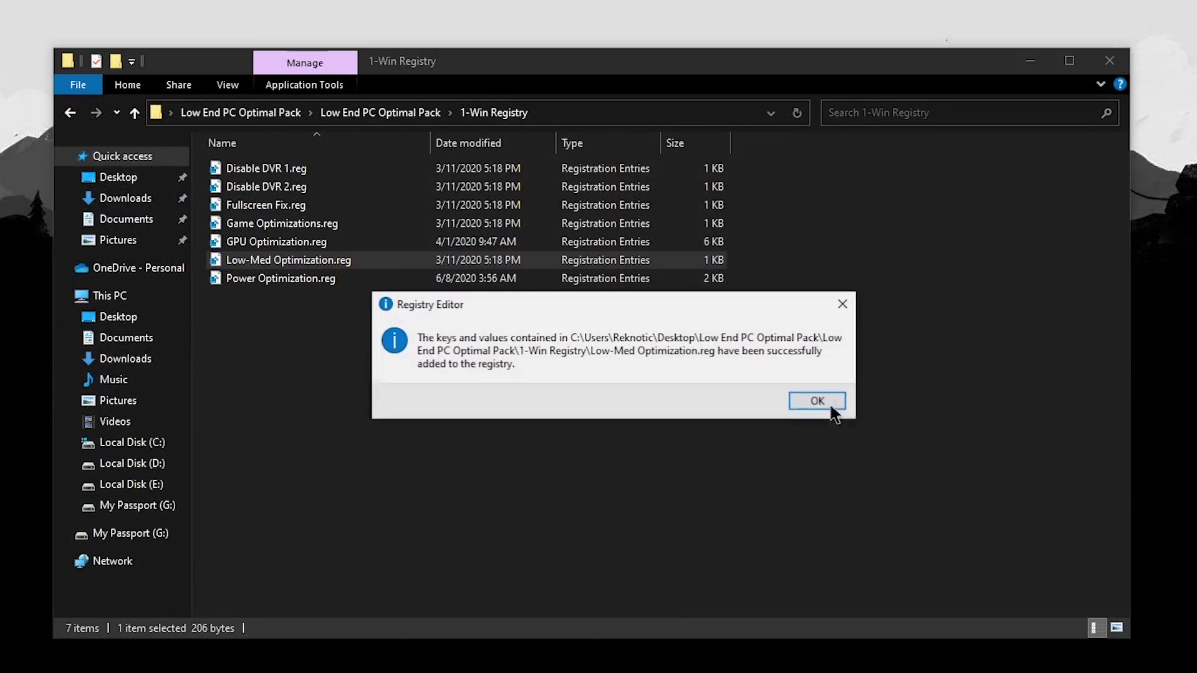
left_click(833, 405)
- Open Power Optimization.reg for review and merge it into the Windows registry
left_click(320, 280)
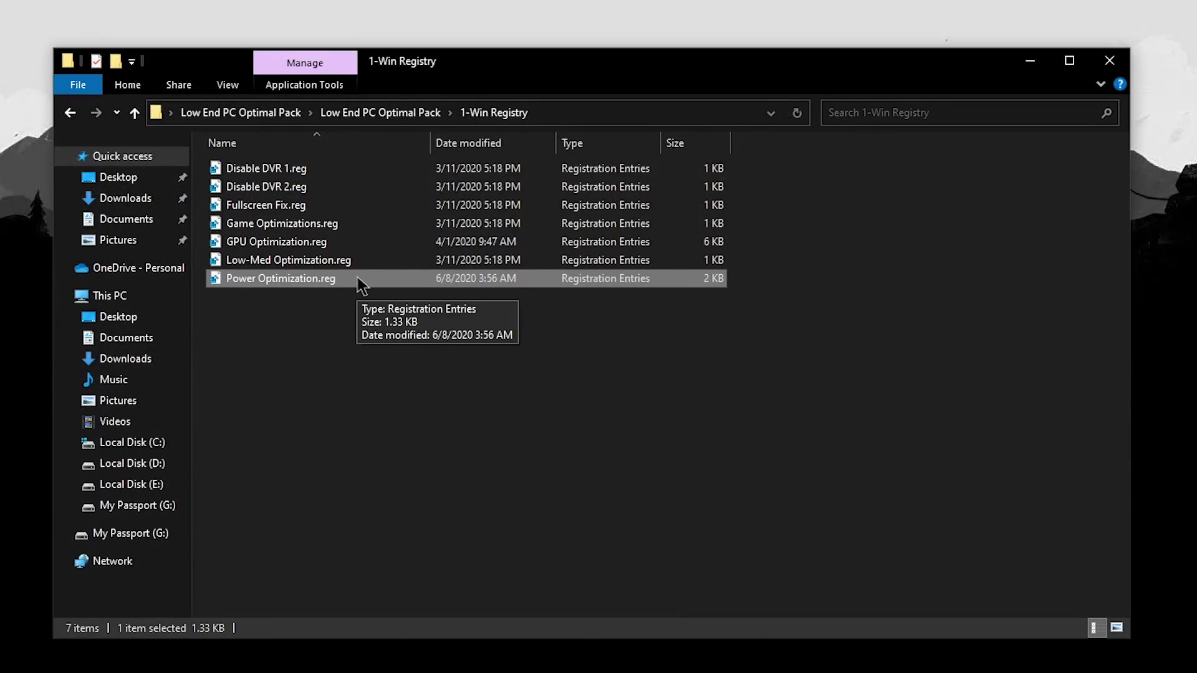
right_click(301, 283)
left_click(336, 313)
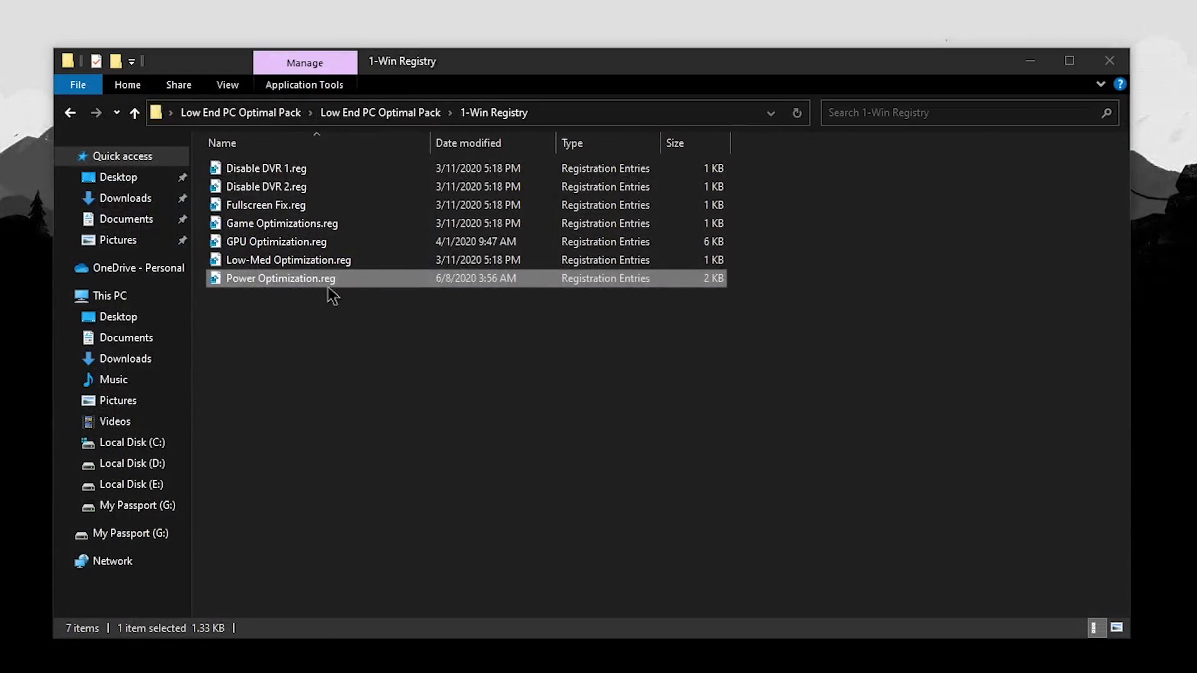
double_click(327, 285)
left_click(692, 421)
left_click(834, 404)
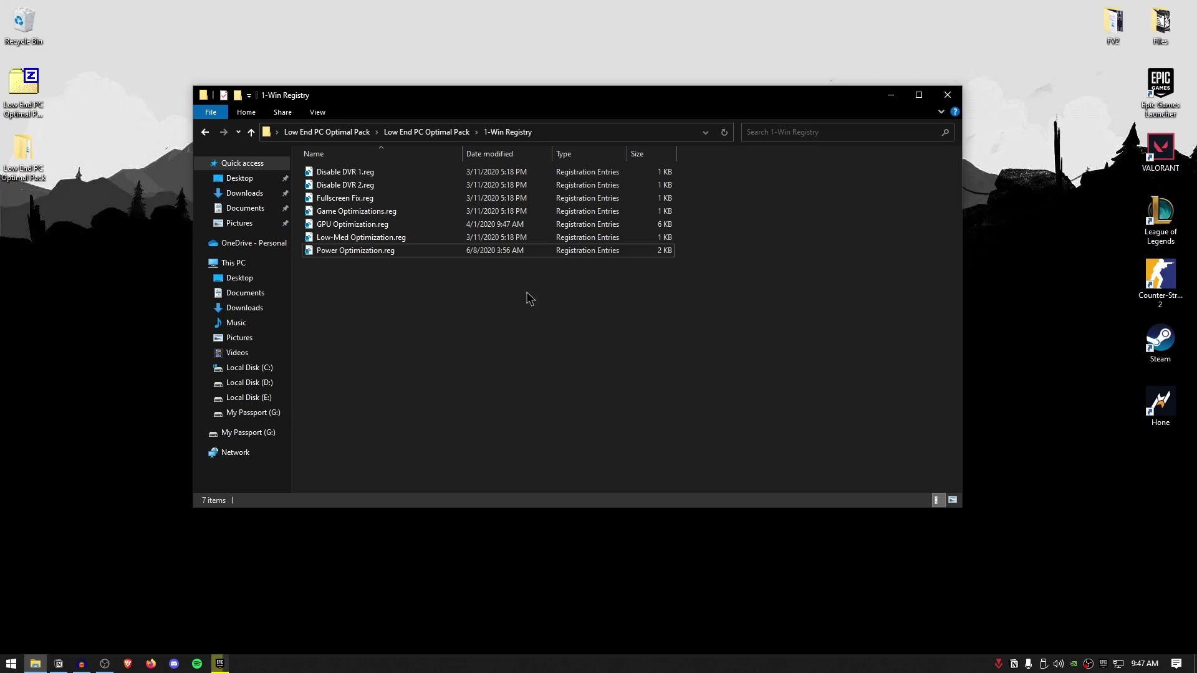
- Merge disableDSearching.reg and disablePrefetch.reg from the pack's 2-KBM\reg folder into the Windows registry
left_click_drag(645, 341, 352, 168)
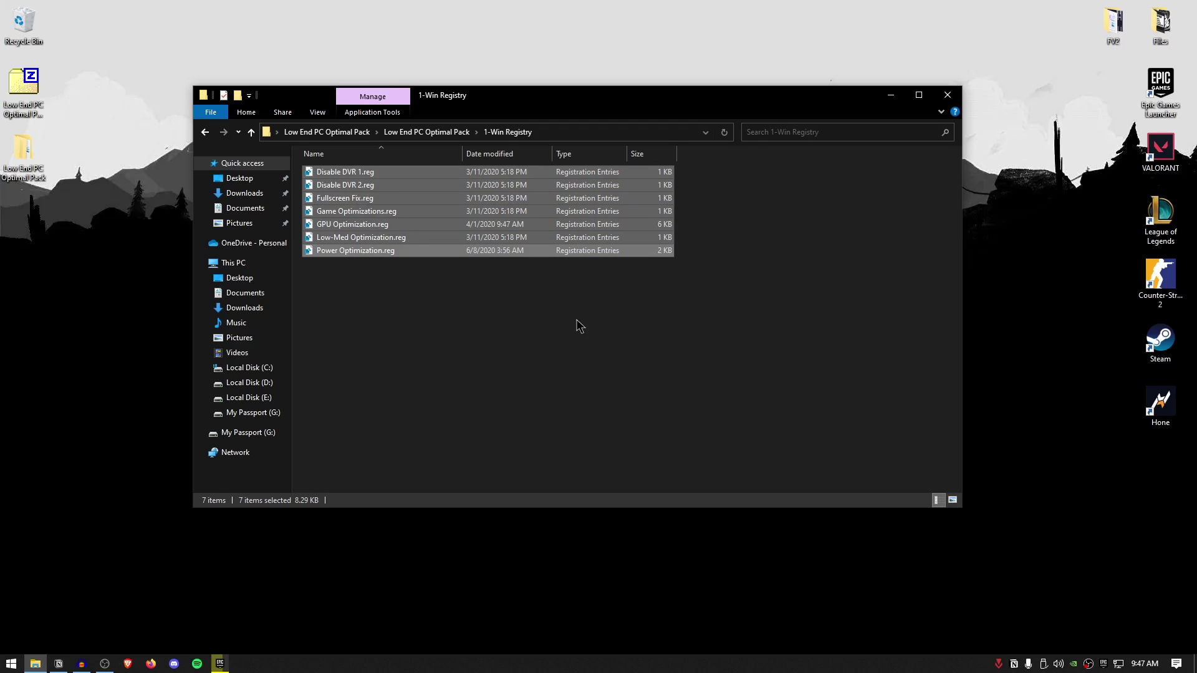
key("alt+Up")
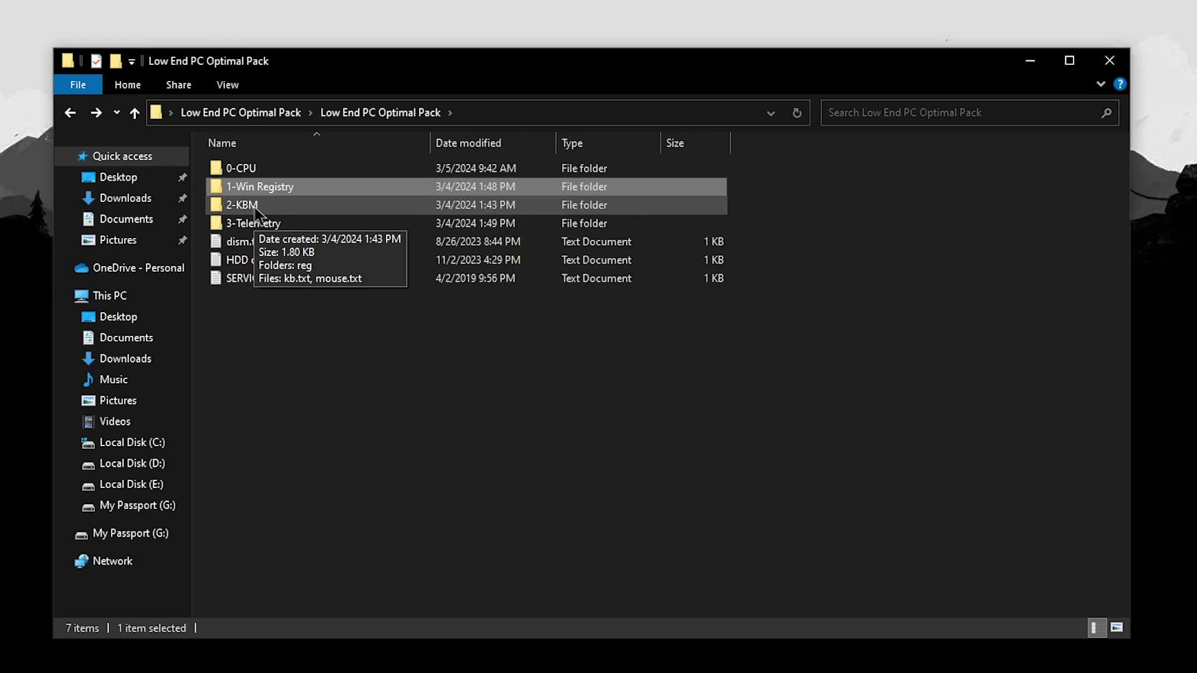
double_click(254, 207)
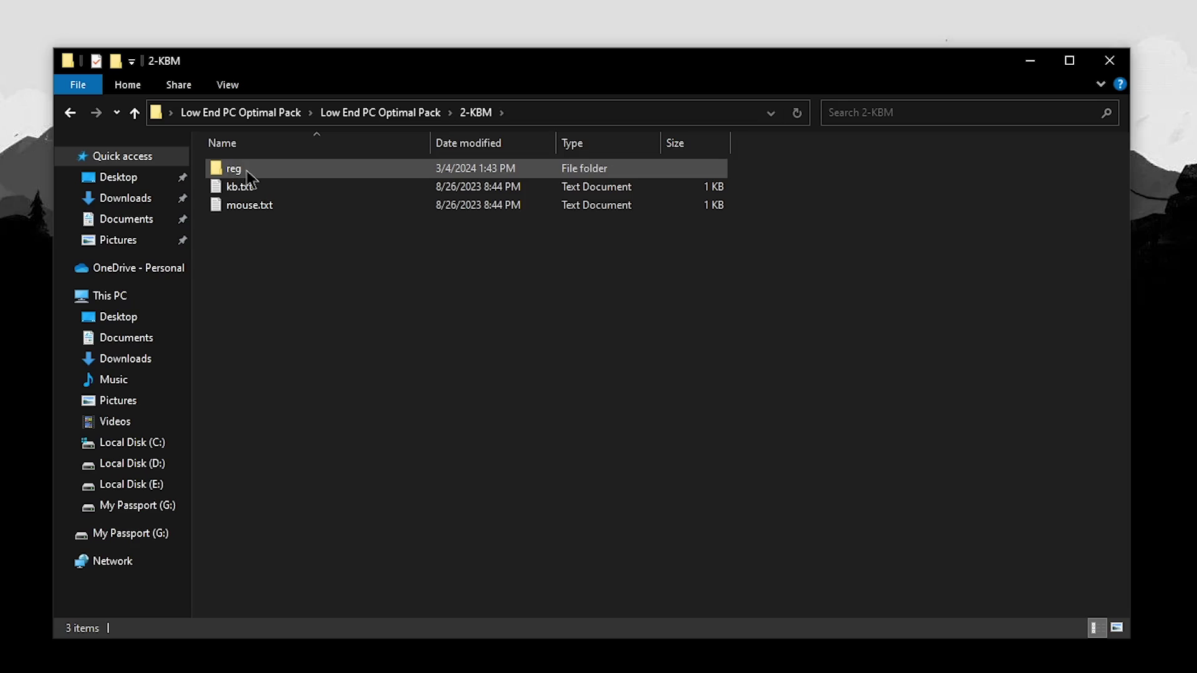
double_click(322, 172)
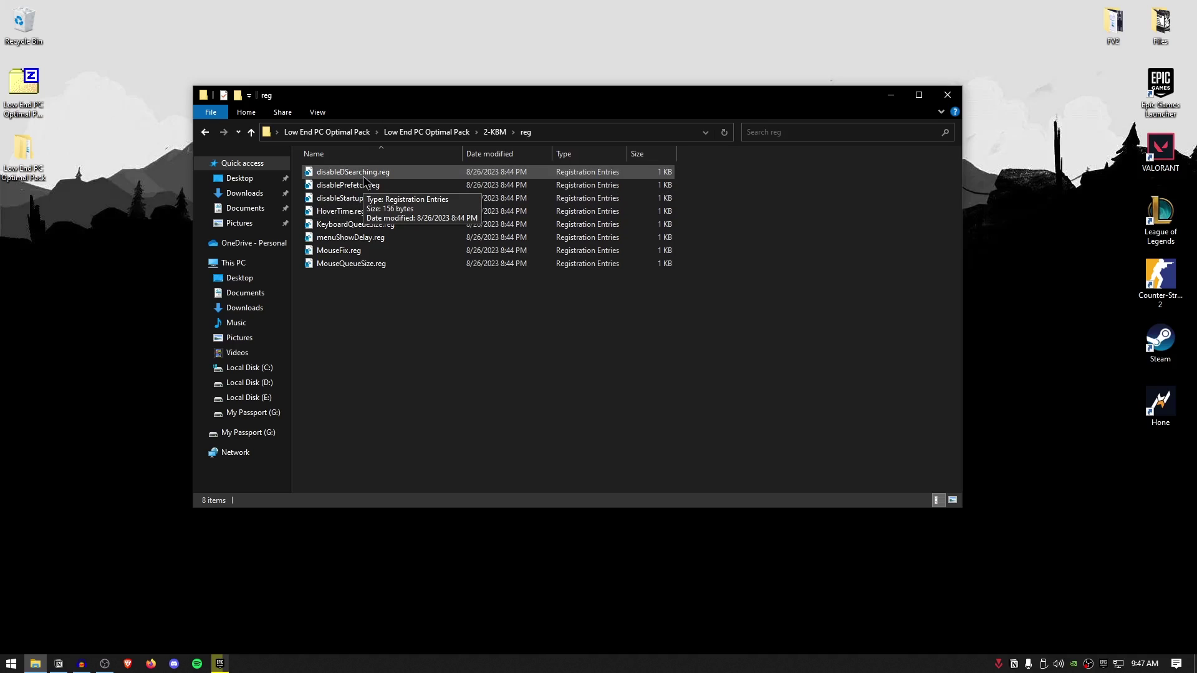
double_click(364, 175)
left_click(691, 351)
left_click(740, 340)
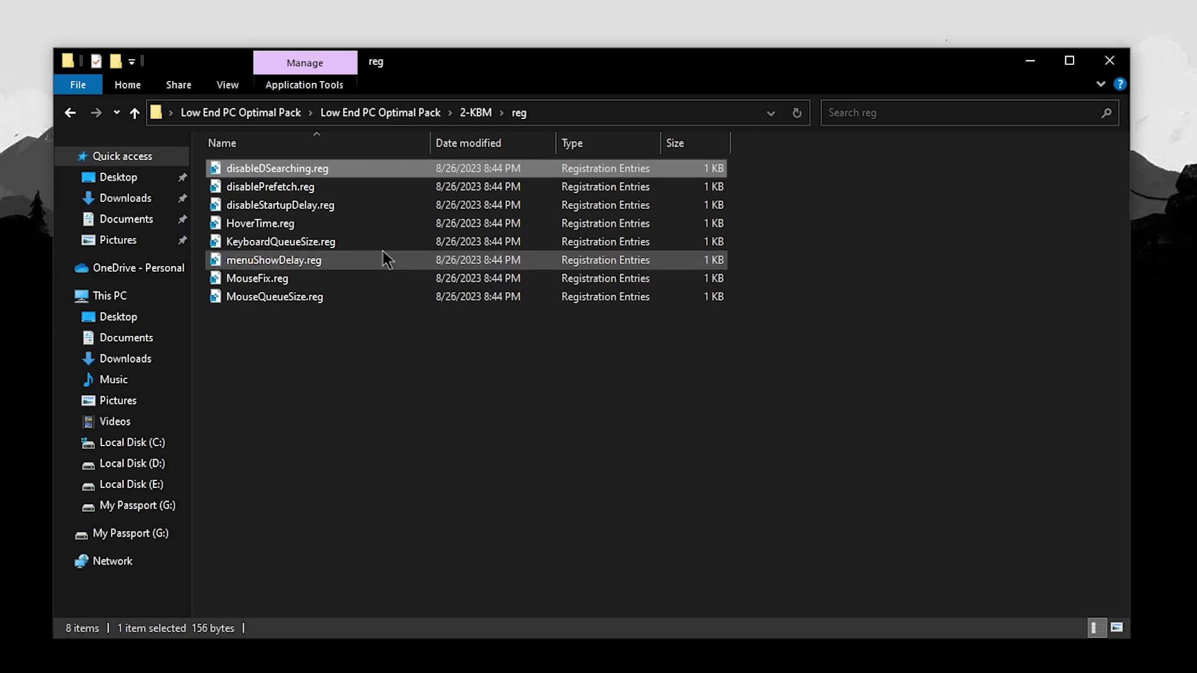
double_click(315, 188)
left_click(754, 418)
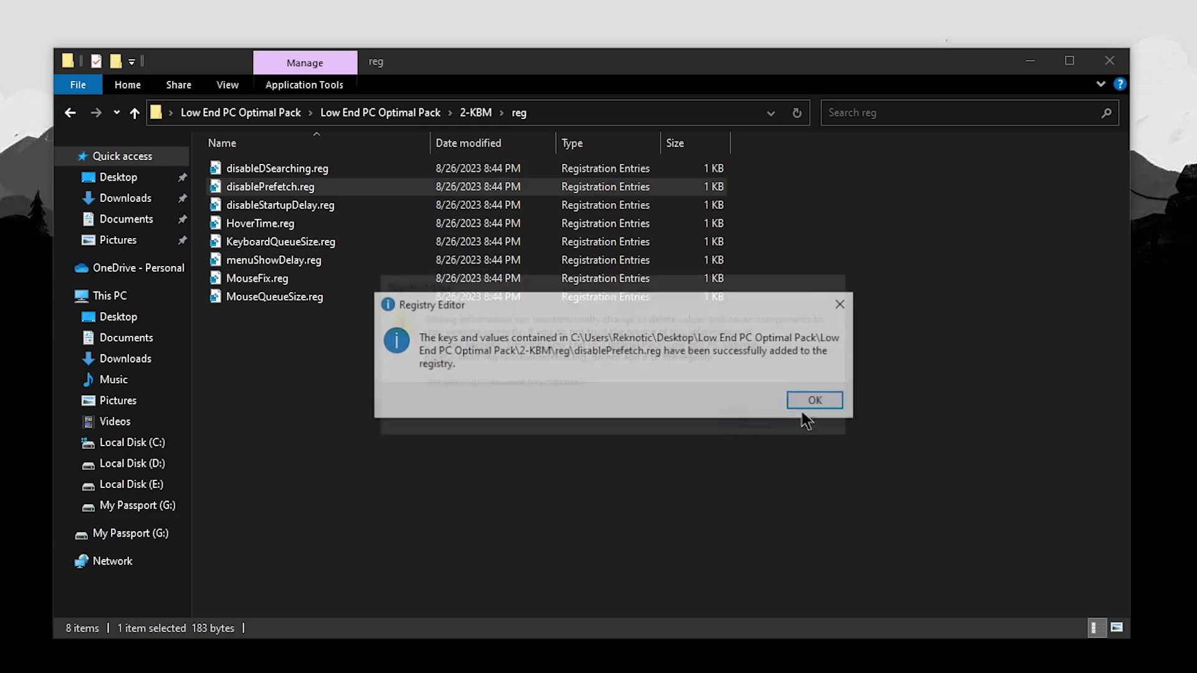
left_click(805, 405)
- Open disableStartupDelay.reg in Notepad, examine its StartupDelayInMSec entry and close the file
left_click(347, 208)
right_click(341, 213)
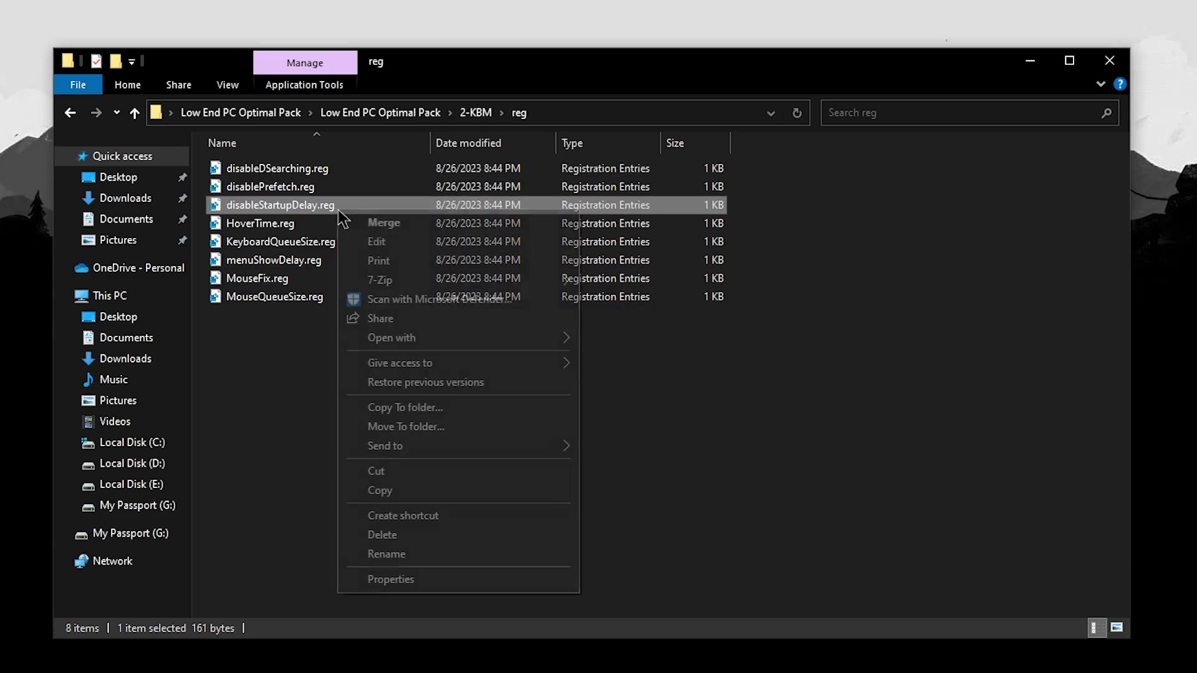
left_click(377, 241)
left_click_drag(29, 224, 280, 244)
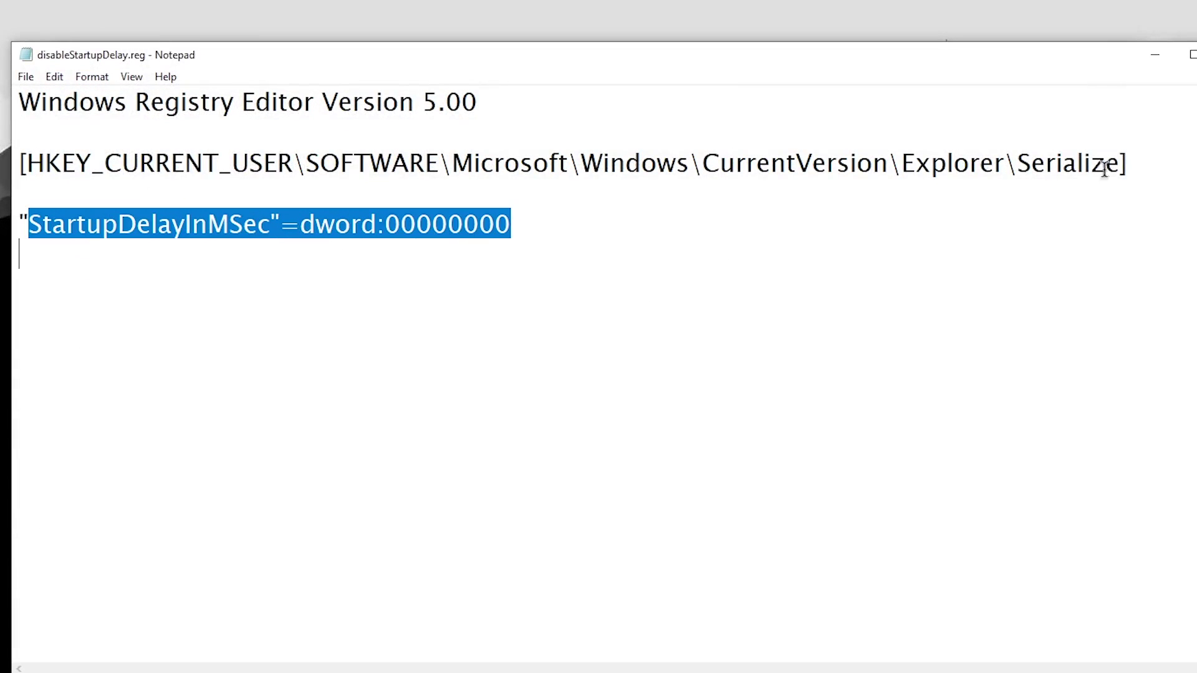
left_click(1196, 55)
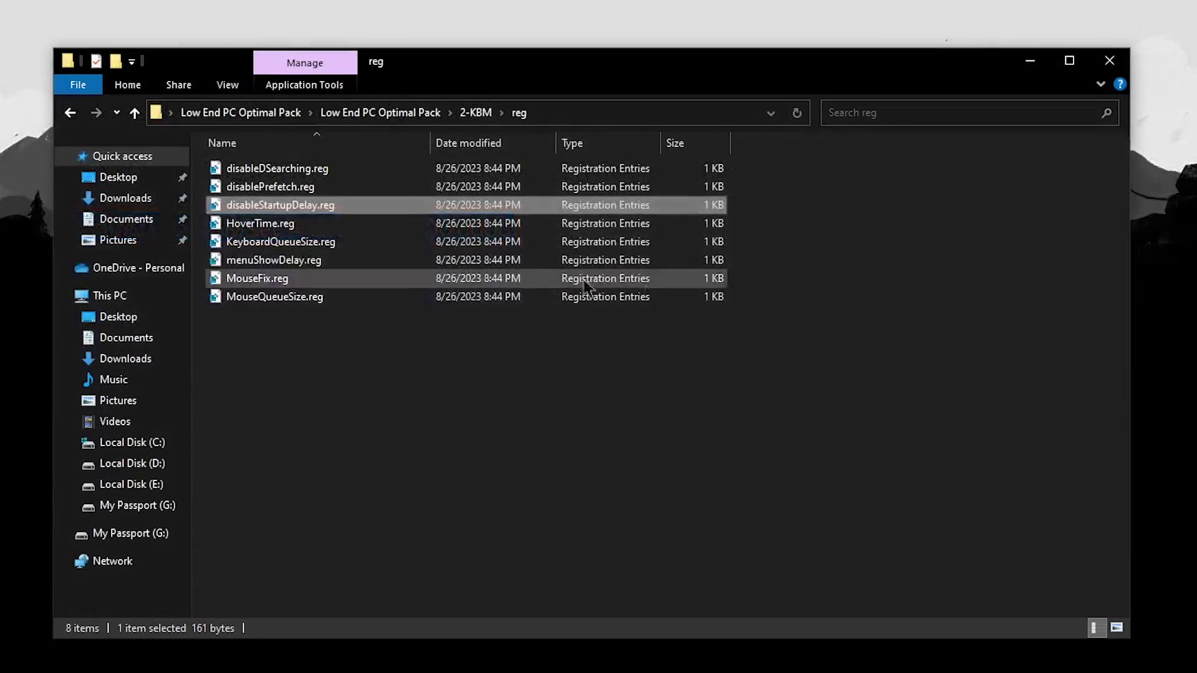
- Merge HoverTime.reg into the Windows registry
double_click(275, 230)
left_click(757, 420)
- Open KeyboardQueueSize.reg in Notepad, examine its KeyboardDataQueueSize value and close the file
left_click(302, 241)
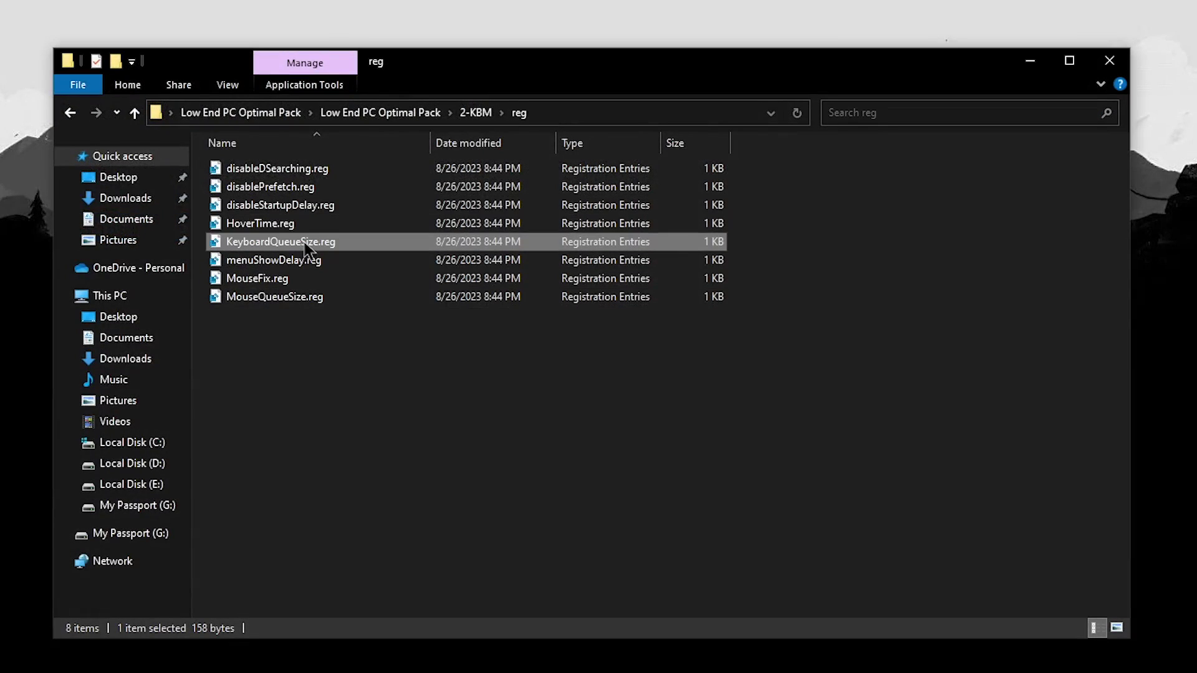
left_click(298, 297)
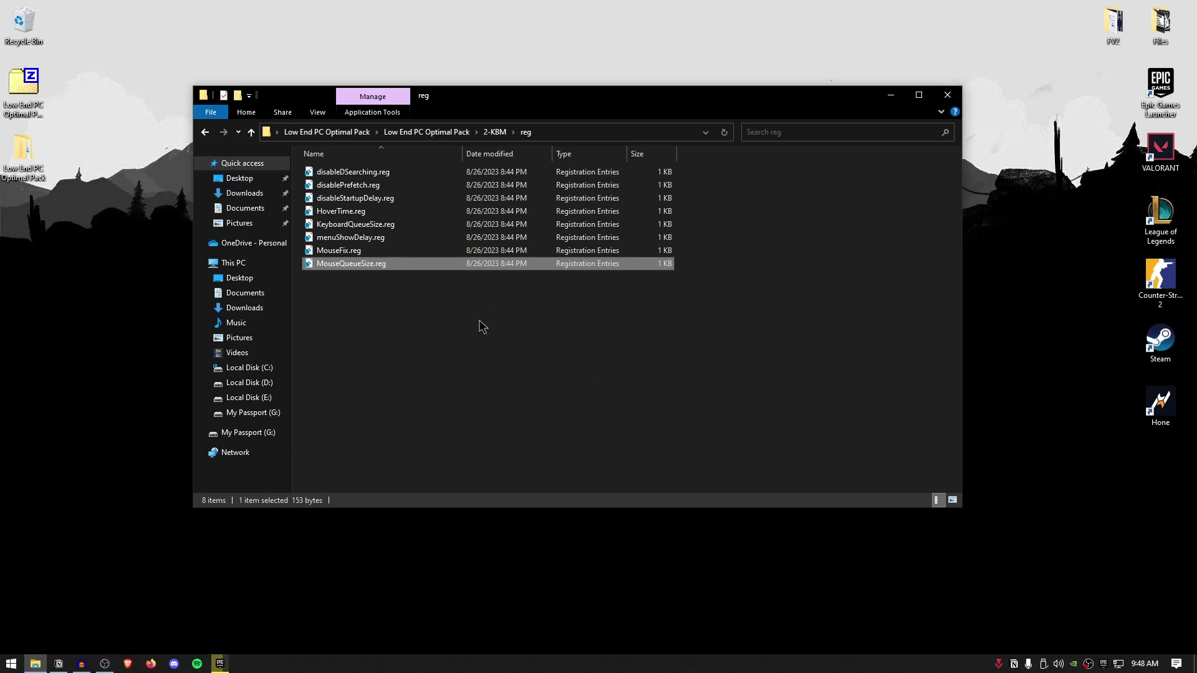
right_click(353, 225)
left_click(379, 250)
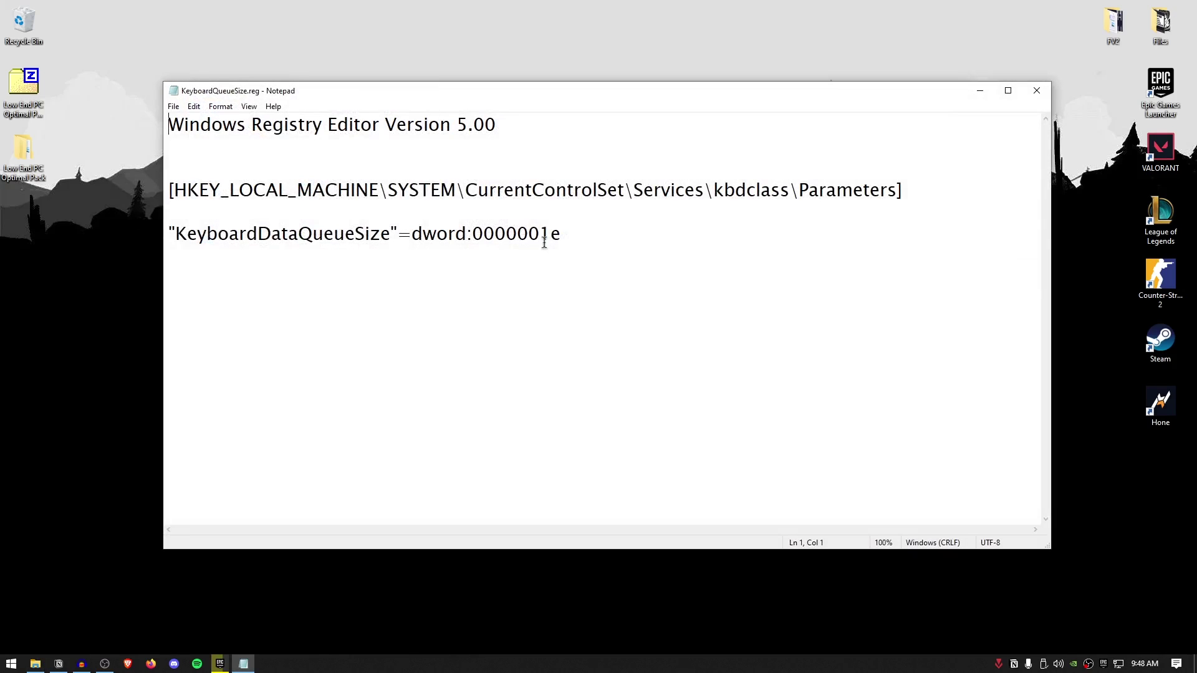
left_click_drag(540, 237, 573, 243)
left_click(1037, 90)
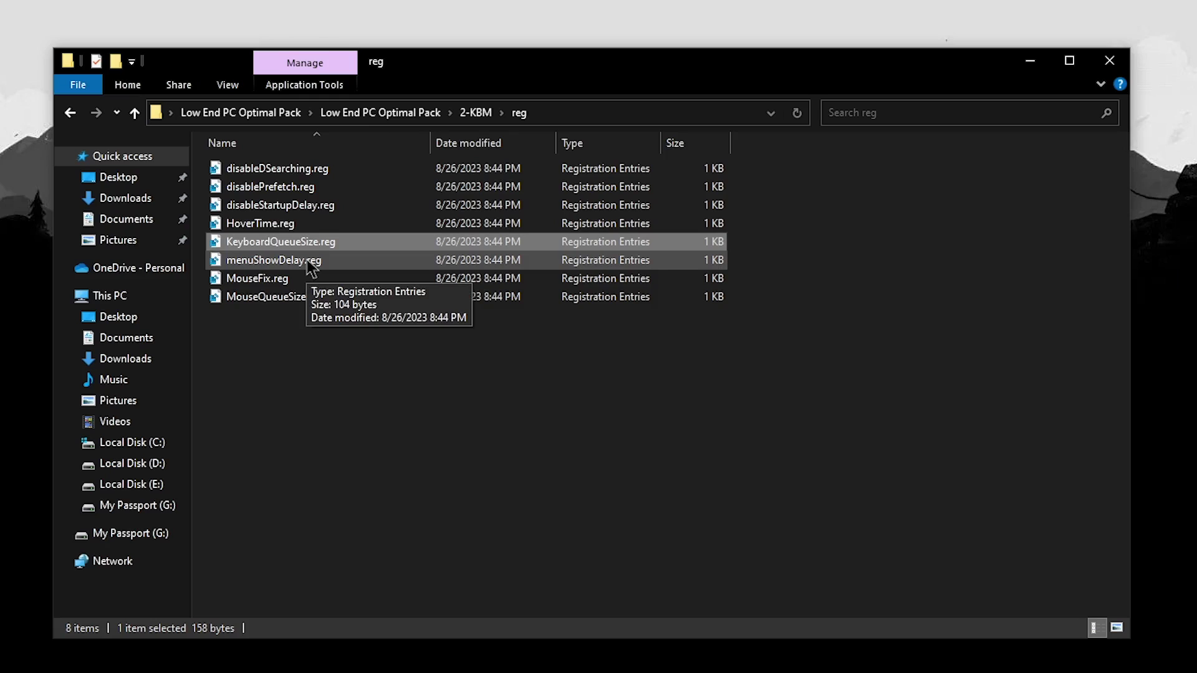
- Merge MouseFix.reg from the reg folder into the Windows registry
left_click(310, 267)
double_click(243, 278)
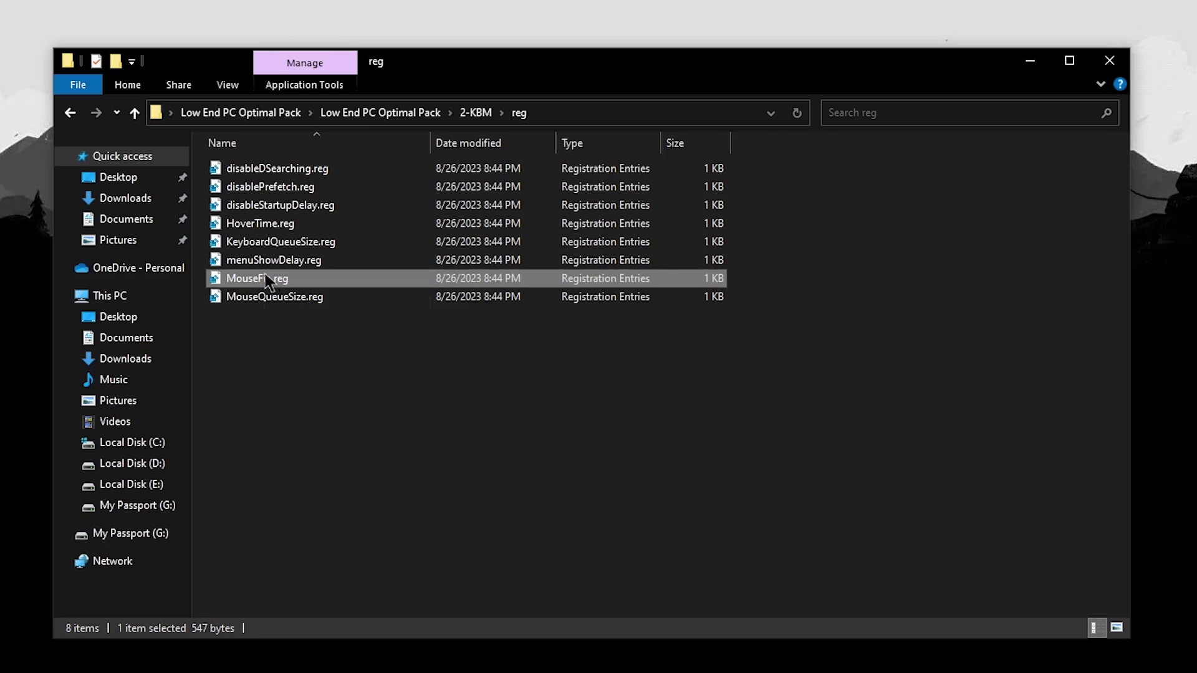
left_click(770, 420)
left_click(805, 390)
left_click(338, 299)
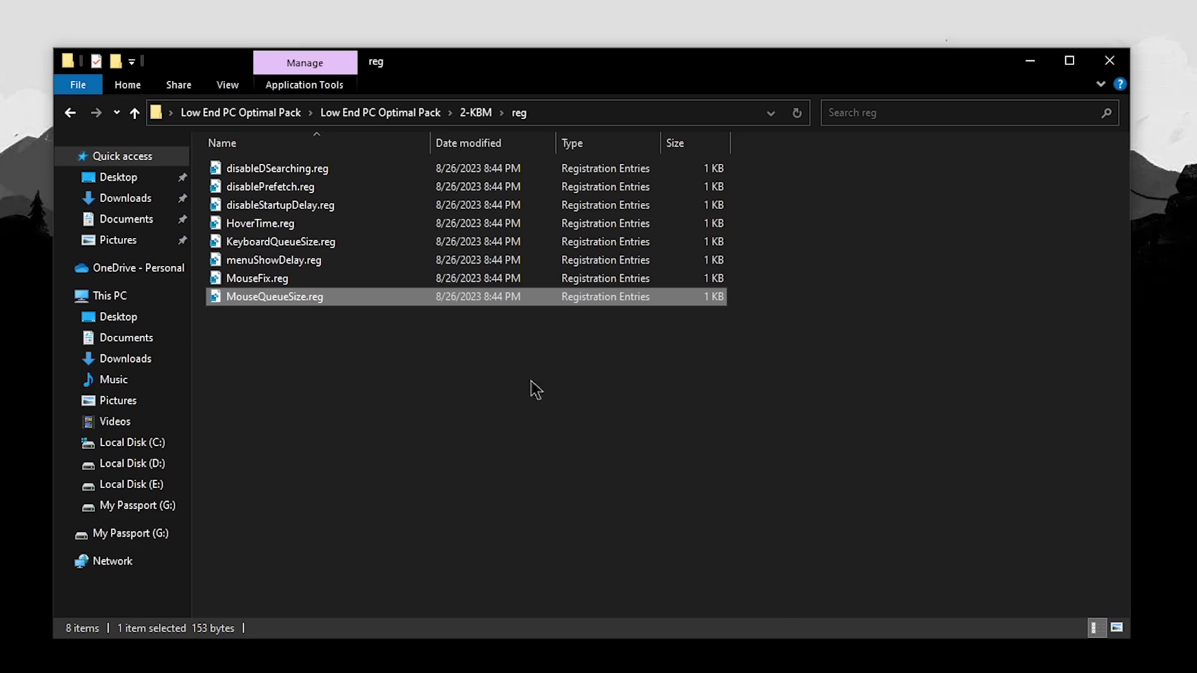
- Open kb.txt from the 2-KBM folder and read its list of keyboard tweaks
left_click(70, 113)
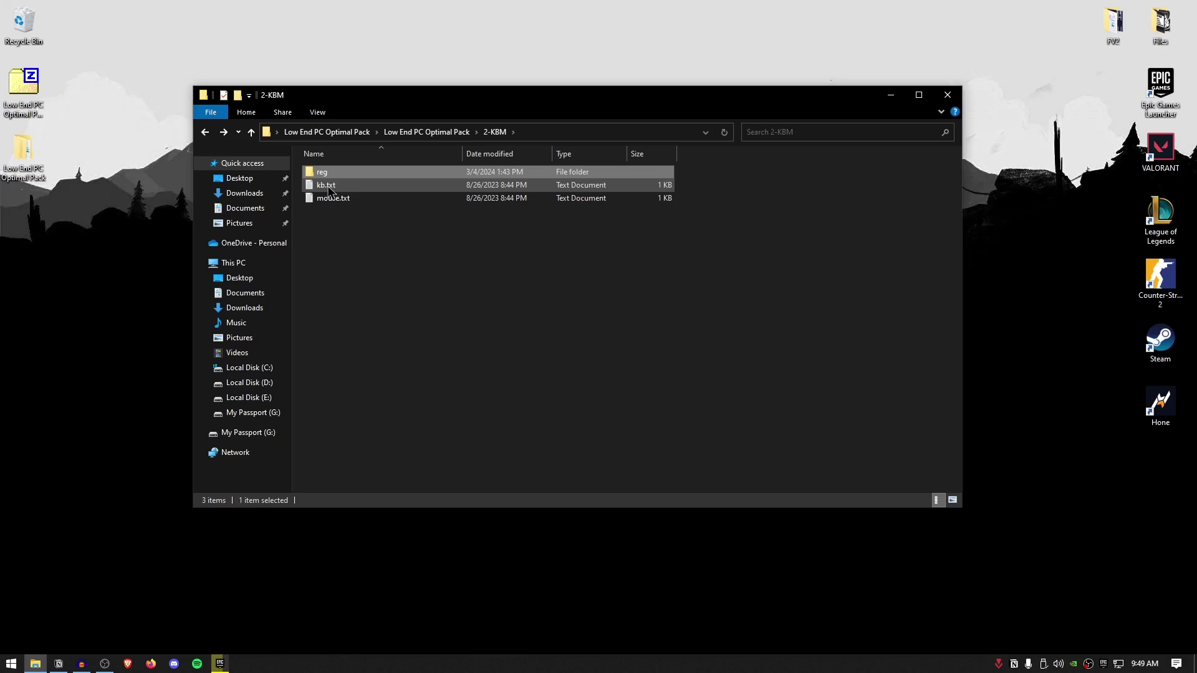
double_click(327, 185)
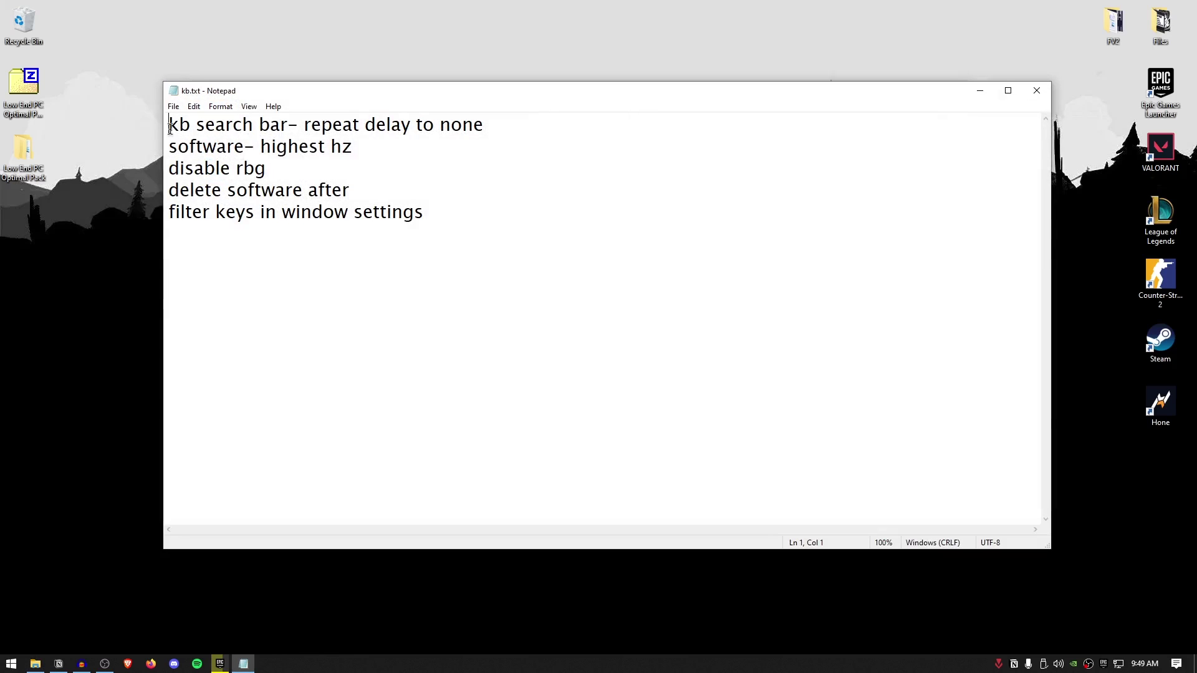
left_click_drag(170, 128, 578, 225)
left_click(483, 192)
key("ctrl+End")
- Open the Windows Keyboard Properties and confirm them with Repeat delay at Short and Repeat rate at Fast
left_click(11, 664)
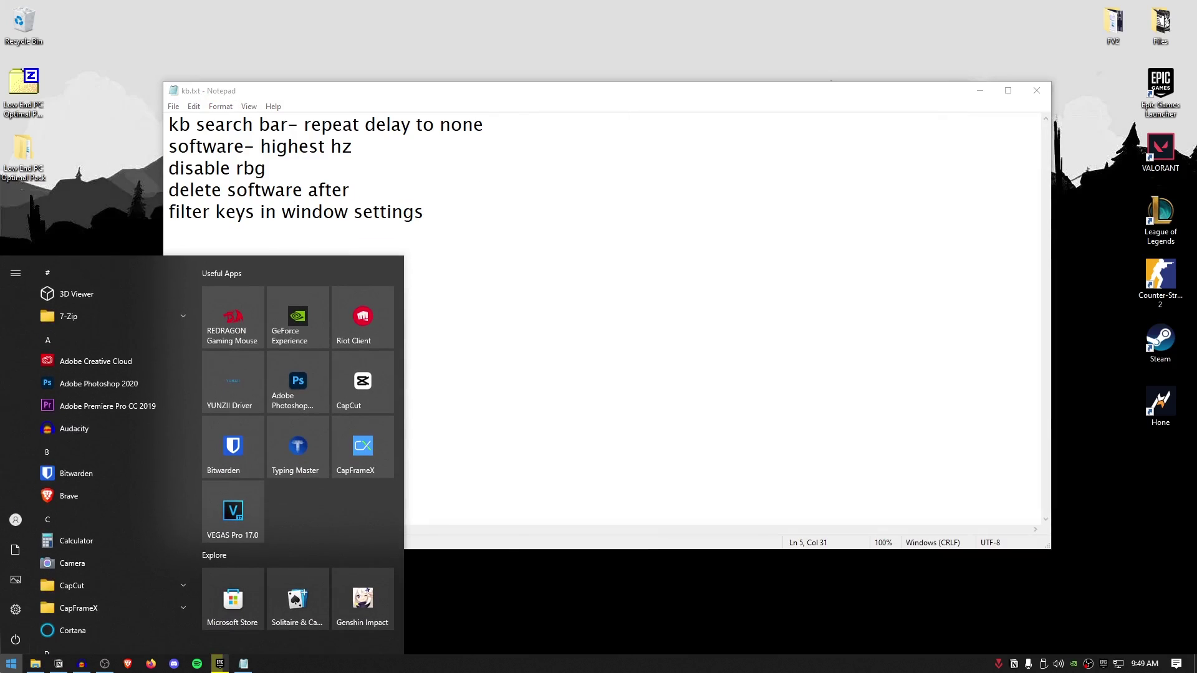
type("keyboar")
left_click(139, 328)
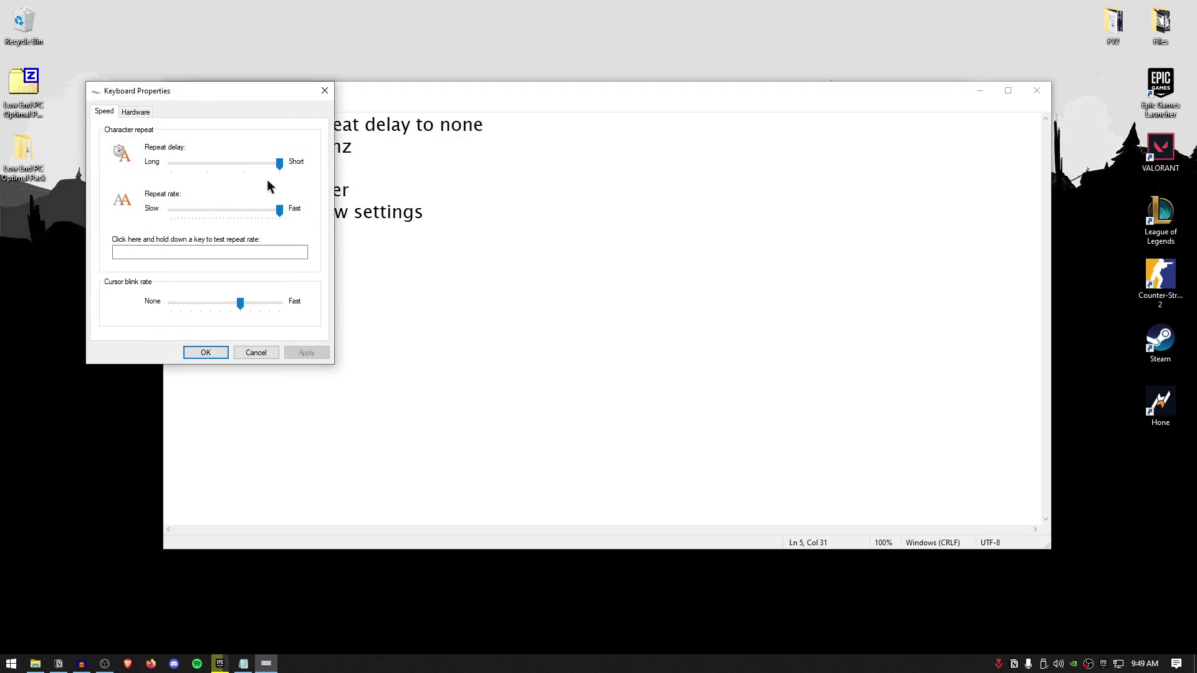
left_click(206, 352)
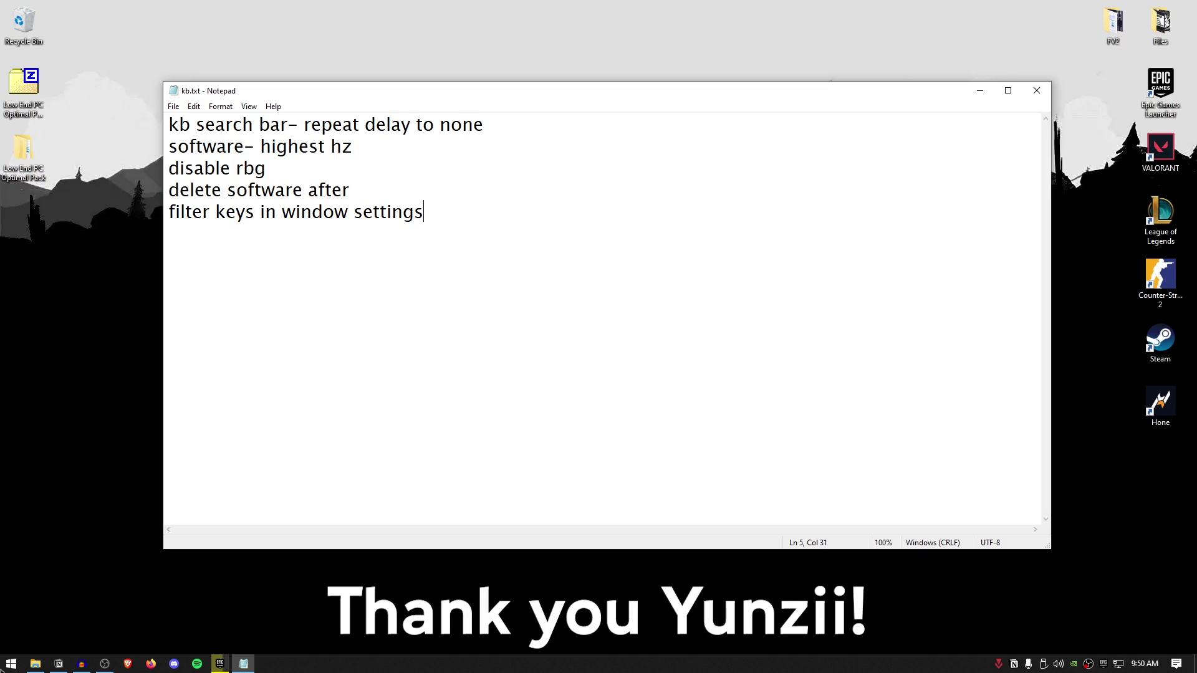
- Switch to the YUNZII keyboard driver, place its window beside the kb.txt notes and set the lighting model to Off
left_click(267, 663)
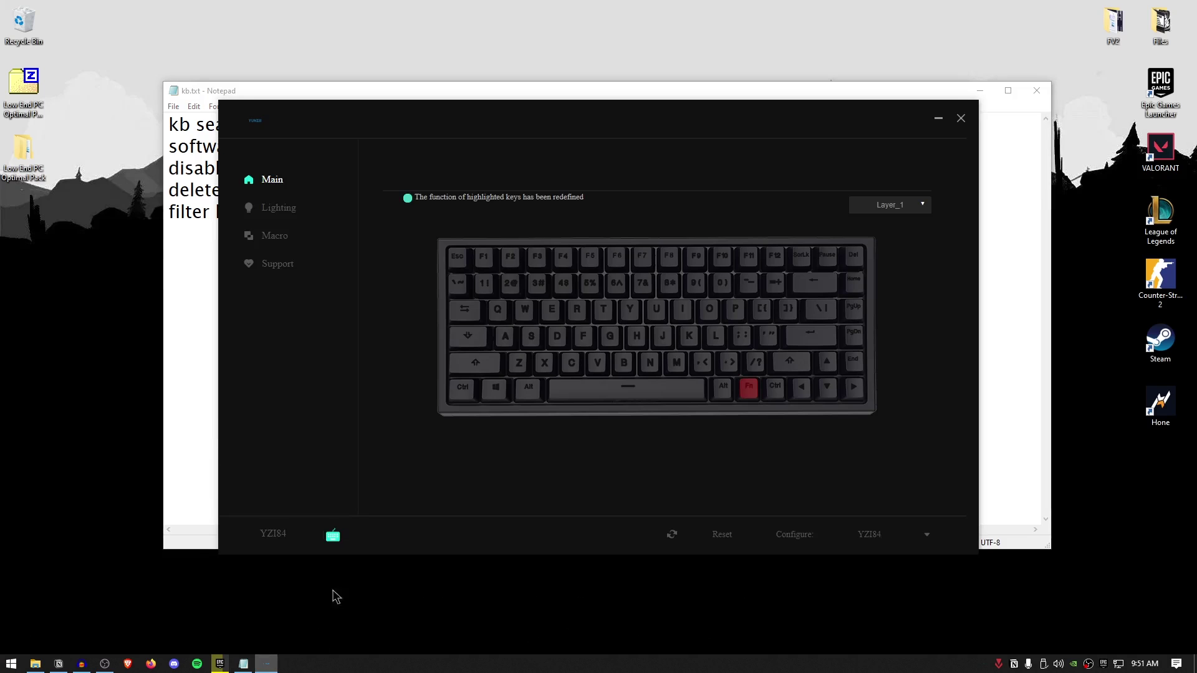
left_click_drag(335, 122, 442, 139)
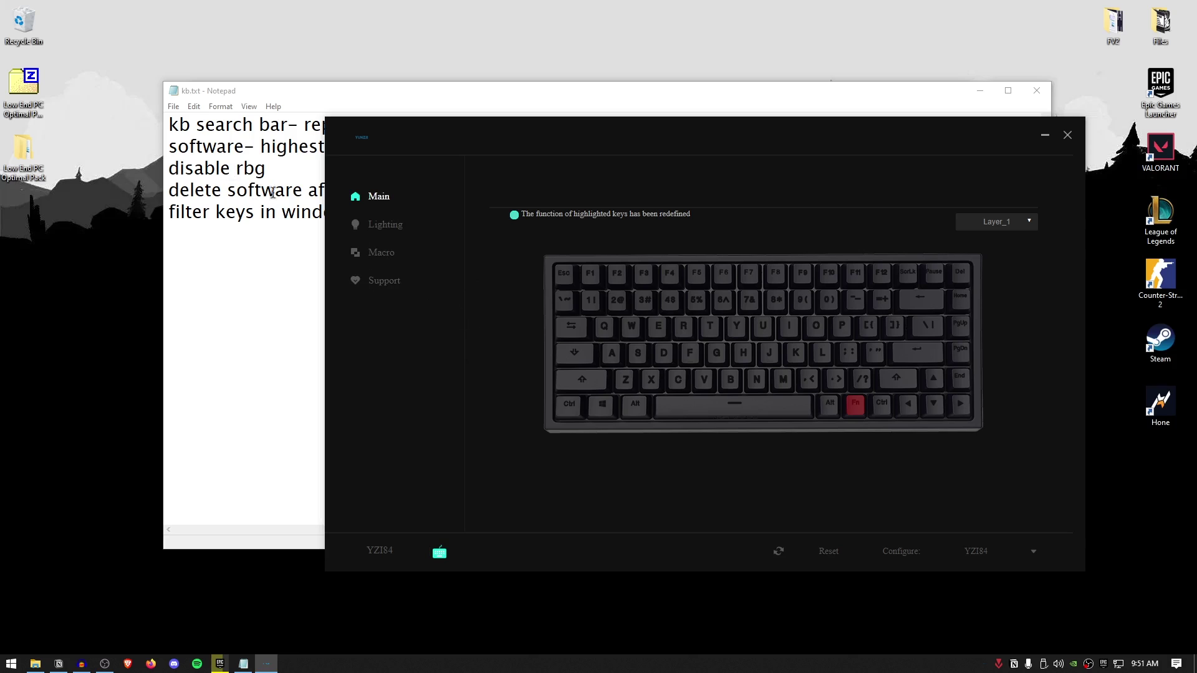
left_click(387, 229)
left_click(623, 237)
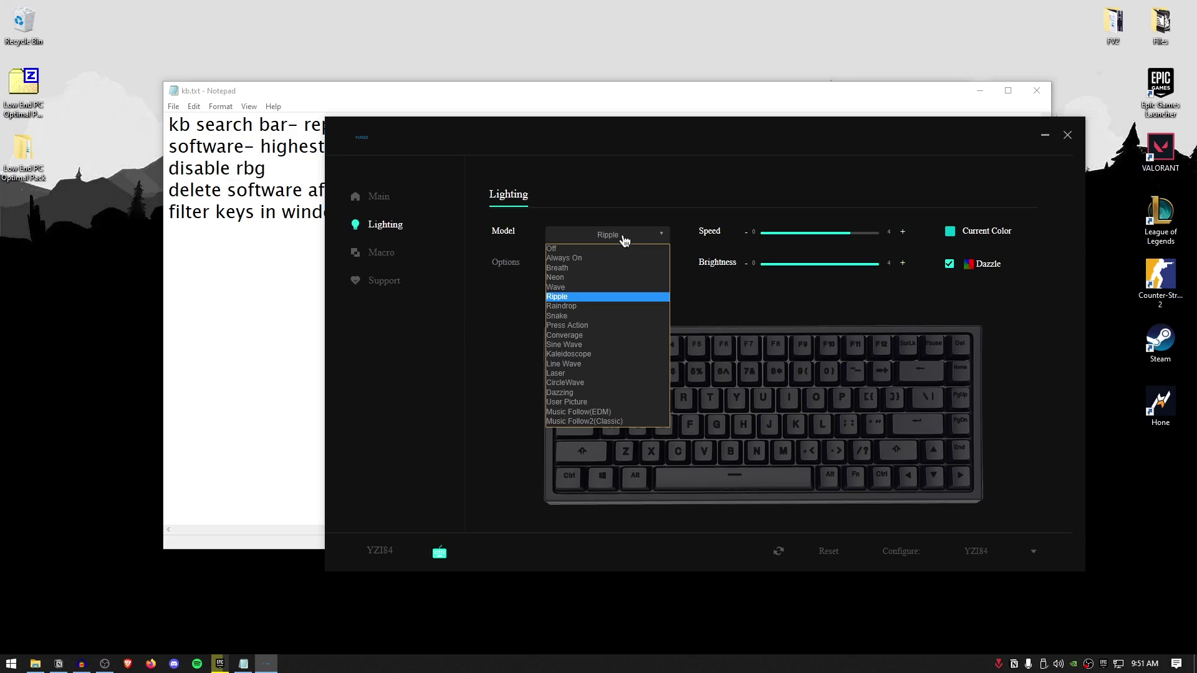
left_click(586, 249)
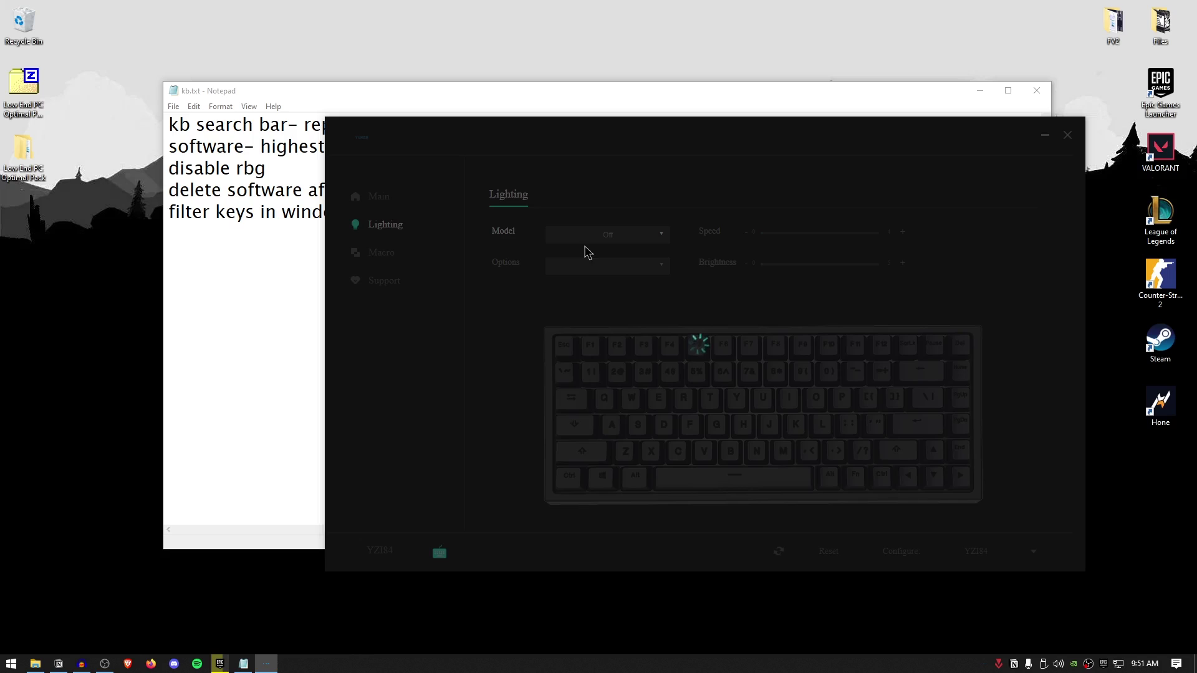
- Close the YUNZII keyboard driver and review the remaining keyboard notes in kb.txt, including the disable rbg line
left_click(1068, 134)
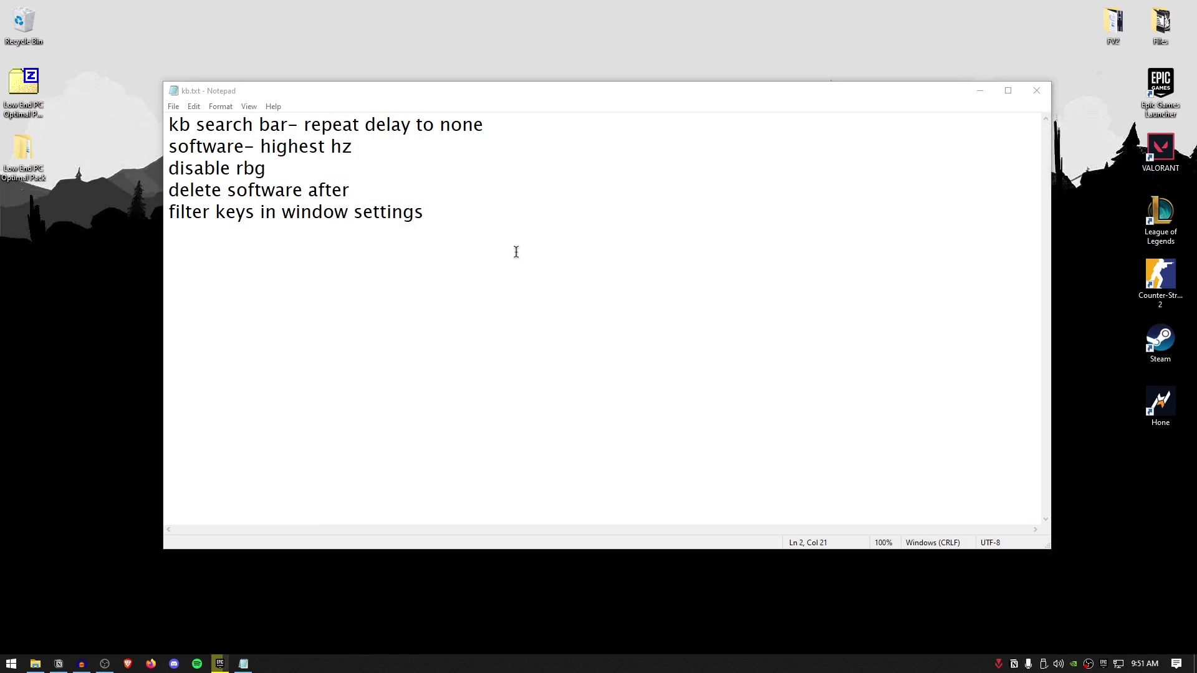
left_click_drag(221, 189, 489, 192)
key("Up")
key("shift+Home")
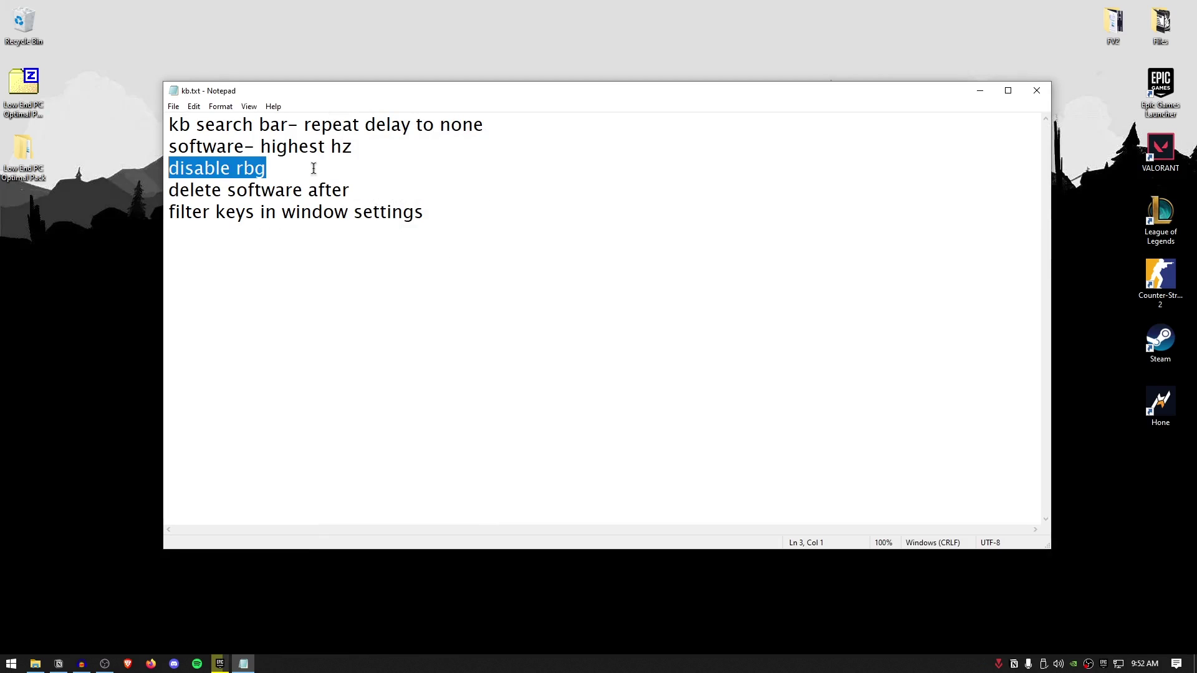
double_click(242, 171)
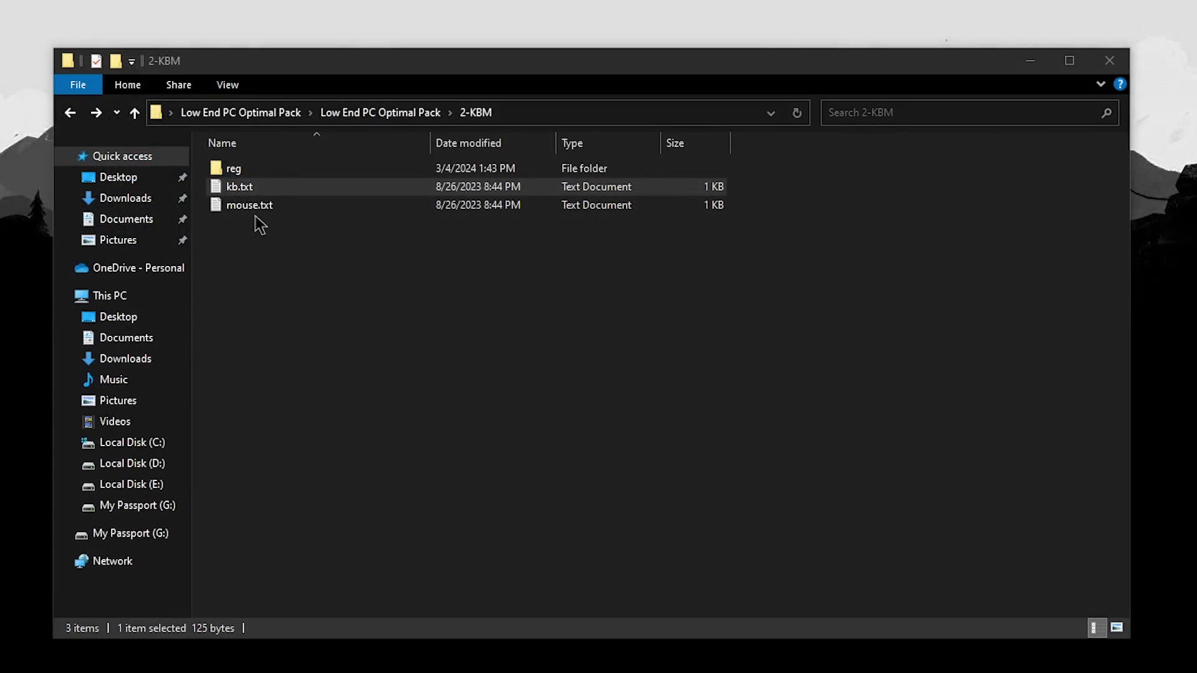
- Open mouse.txt from the 2-KBM folder and apply the Windows mouse pointer options with the speed centred and Enhance pointer precision off
double_click(255, 211)
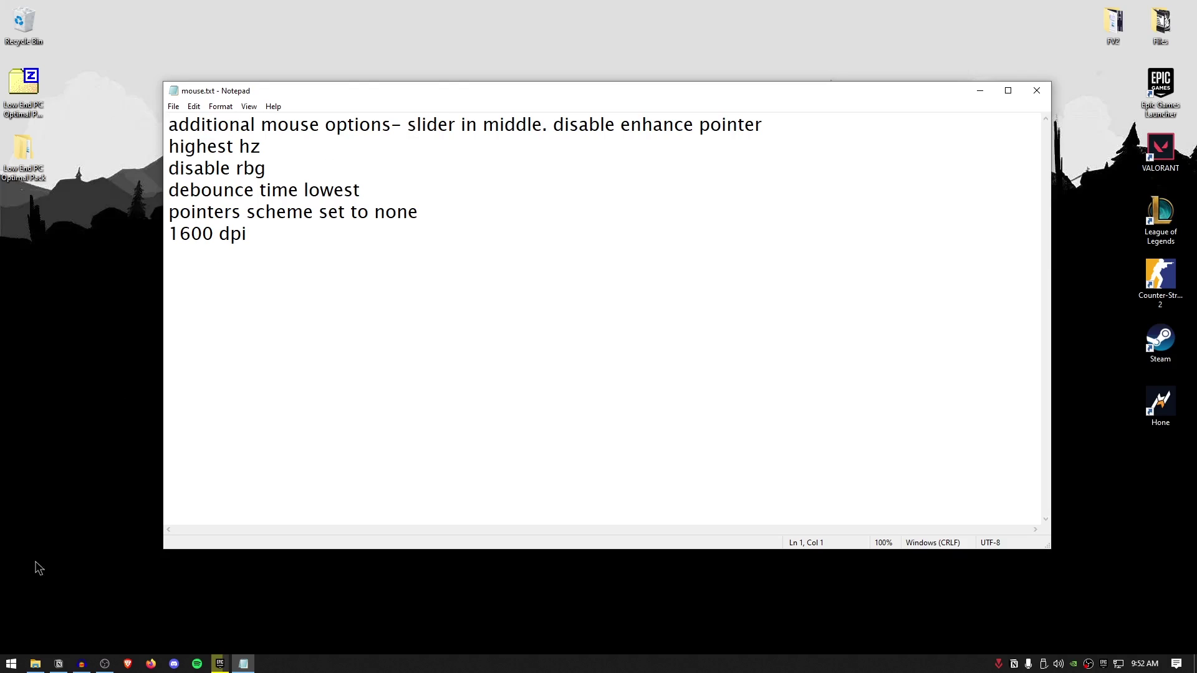
left_click(37, 651)
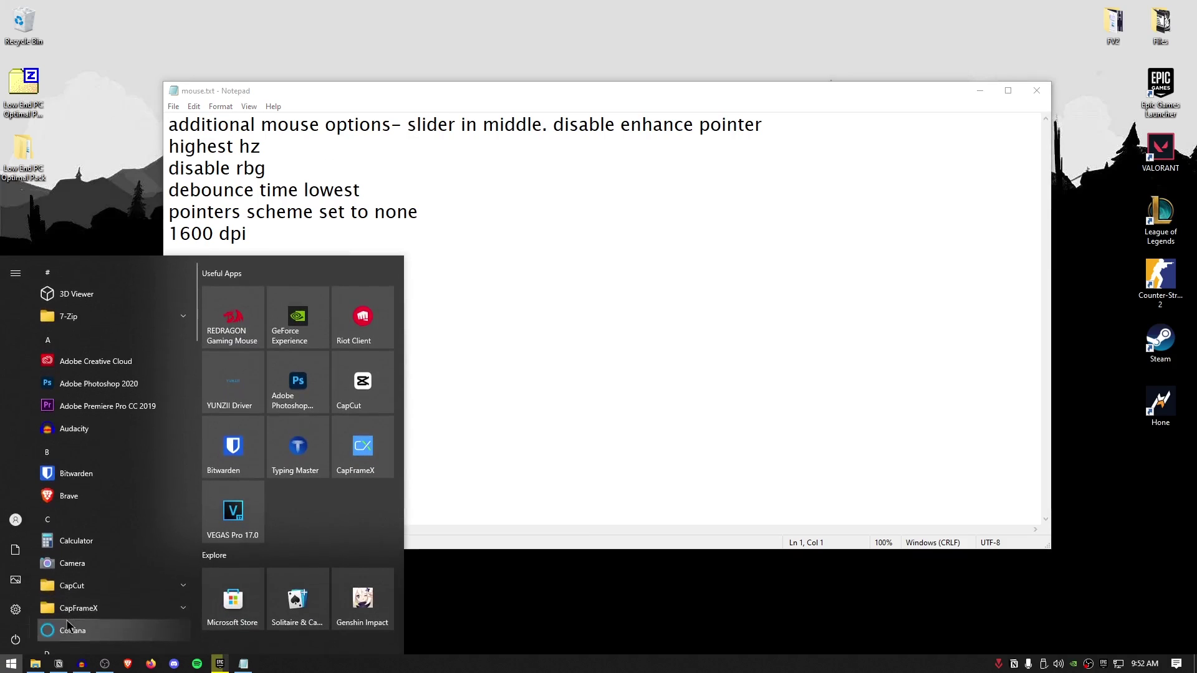
type("mouse")
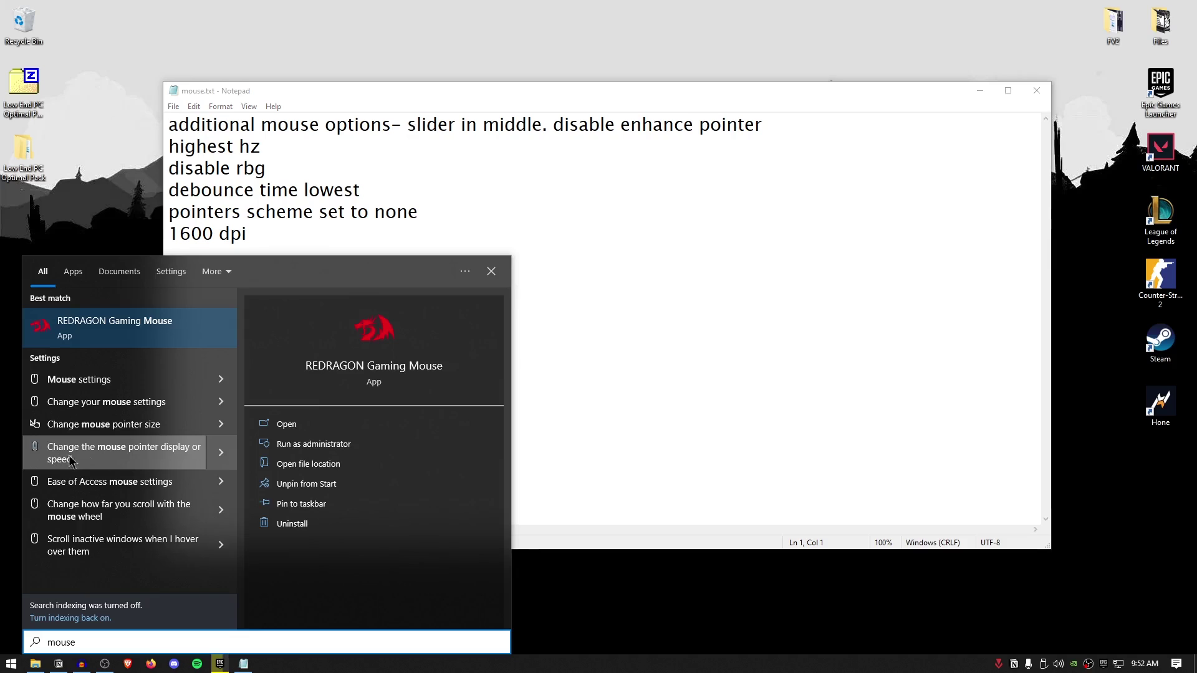
left_click(137, 459)
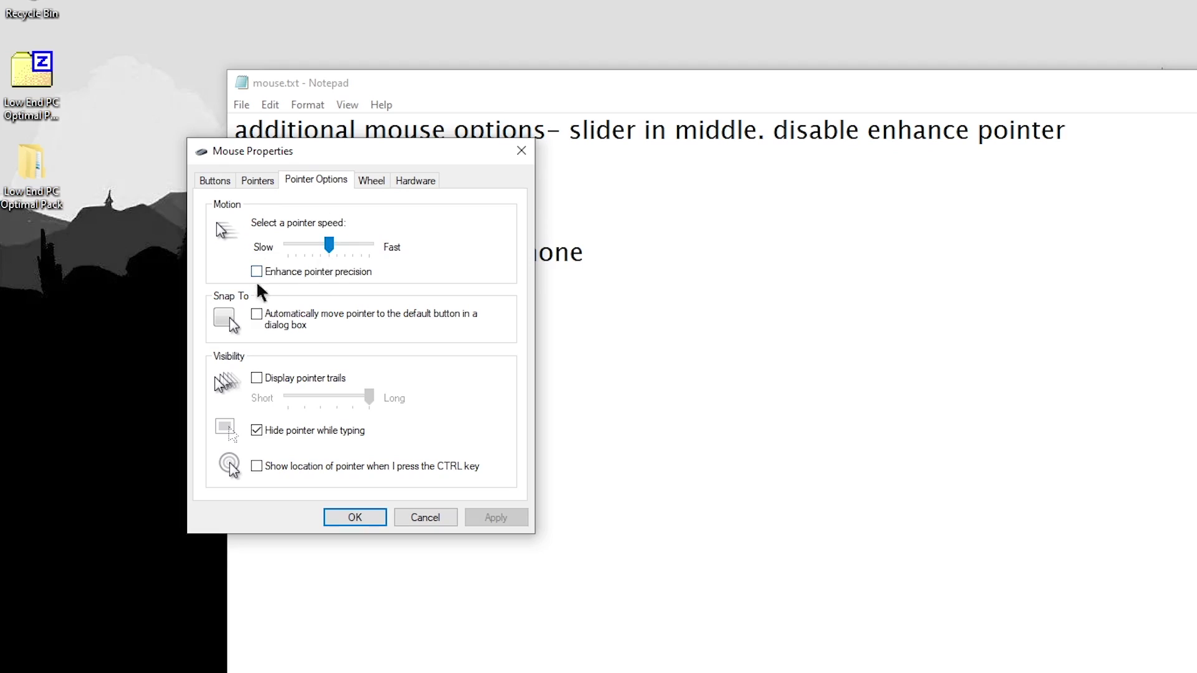
left_click(278, 274)
left_click(279, 275)
left_click(487, 516)
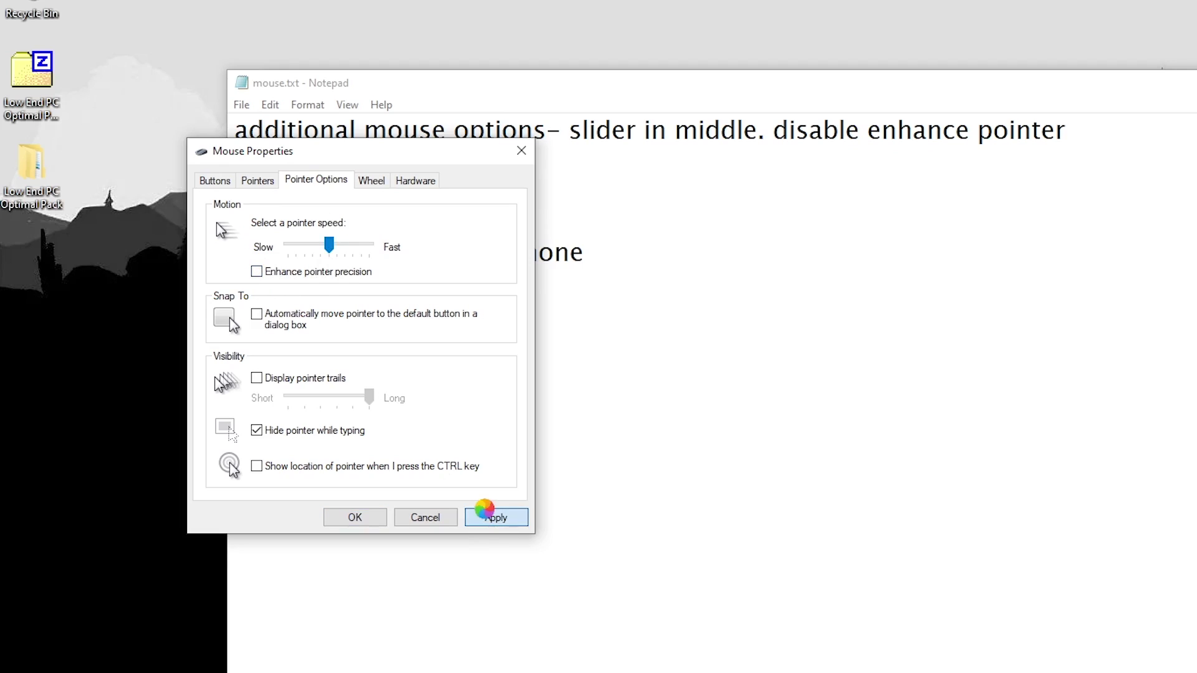
left_click(355, 518)
- Review the highest hz note, open the REDRAGON Gaming Mouse software and set its lighting effect to OFF
left_click_drag(169, 146, 340, 163)
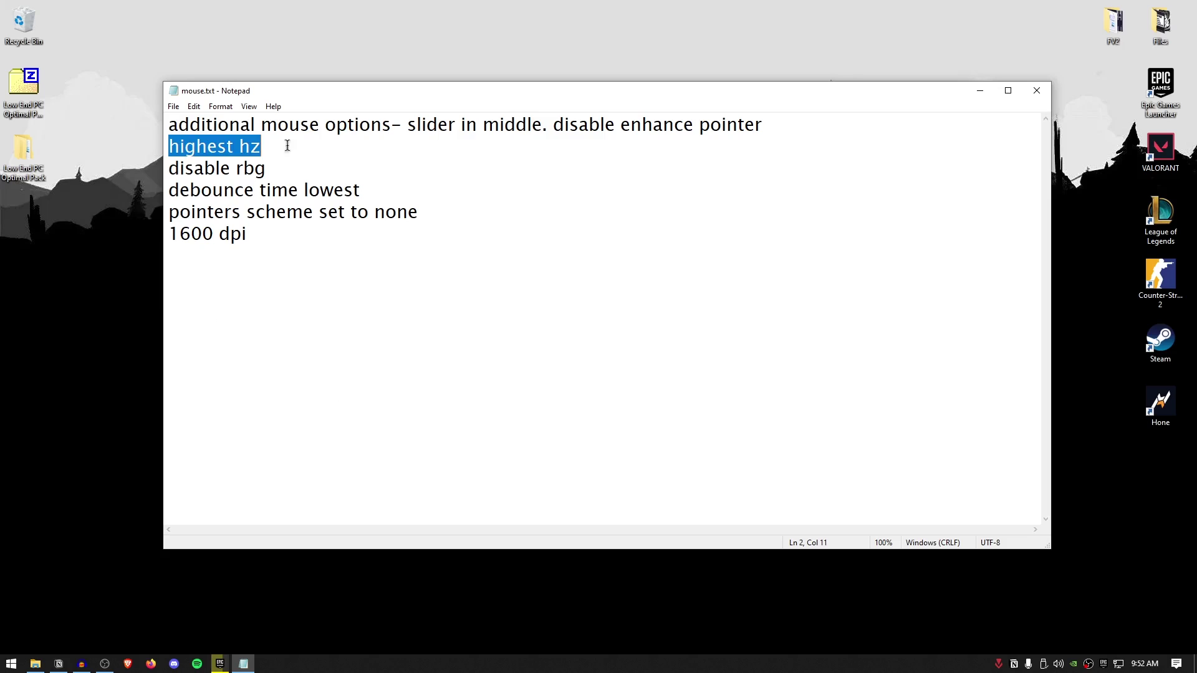
left_click(348, 164)
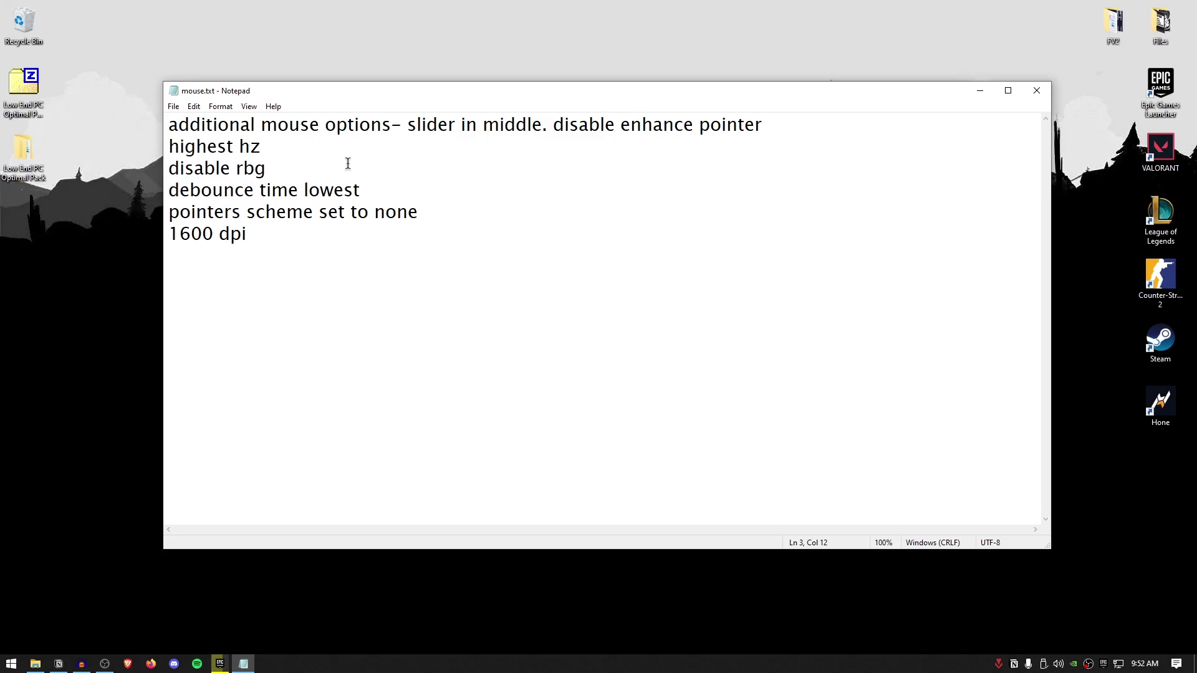
left_click(12, 664)
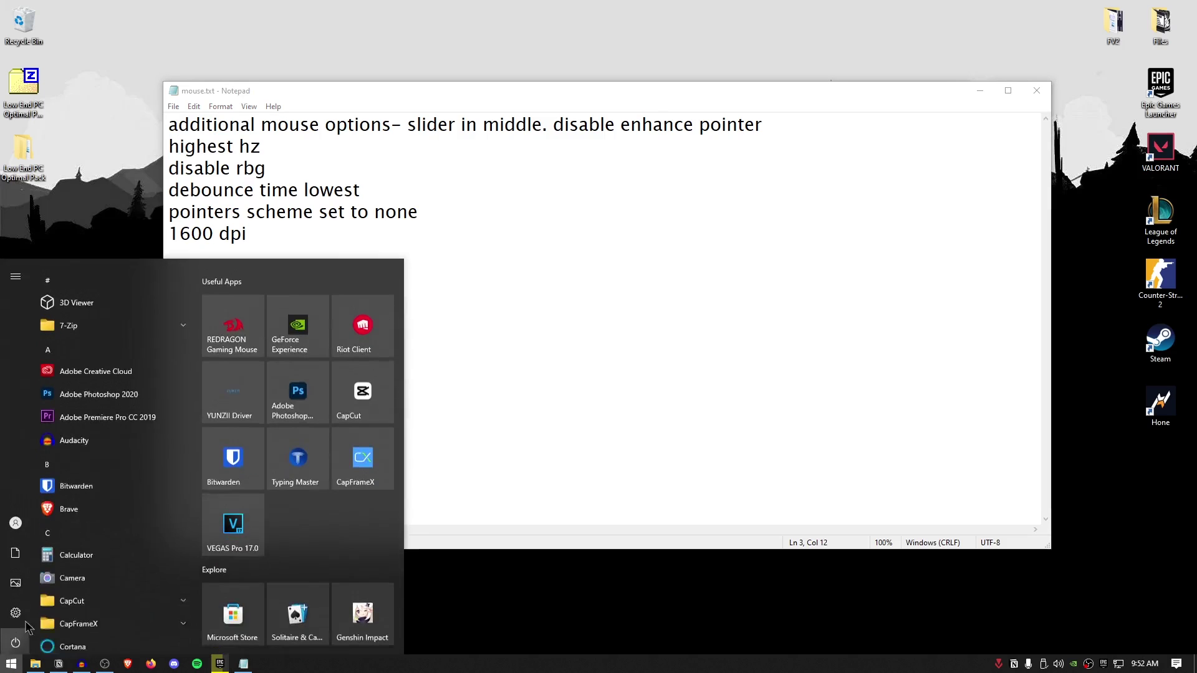
left_click(234, 319)
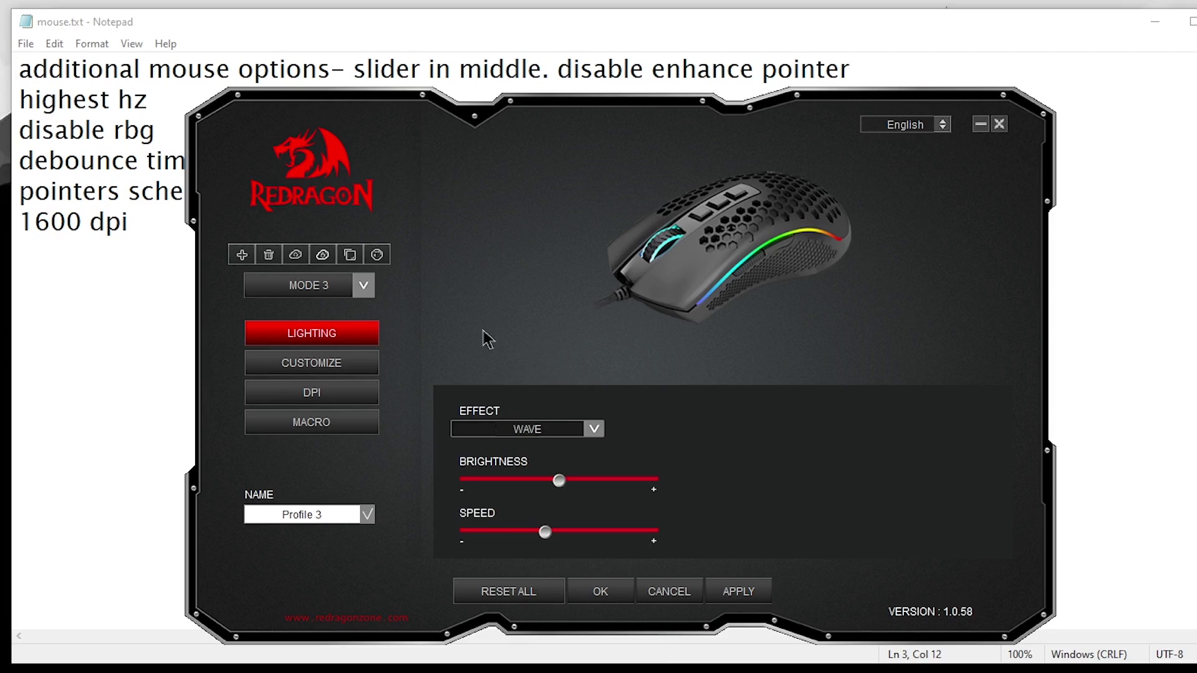
left_click(577, 381)
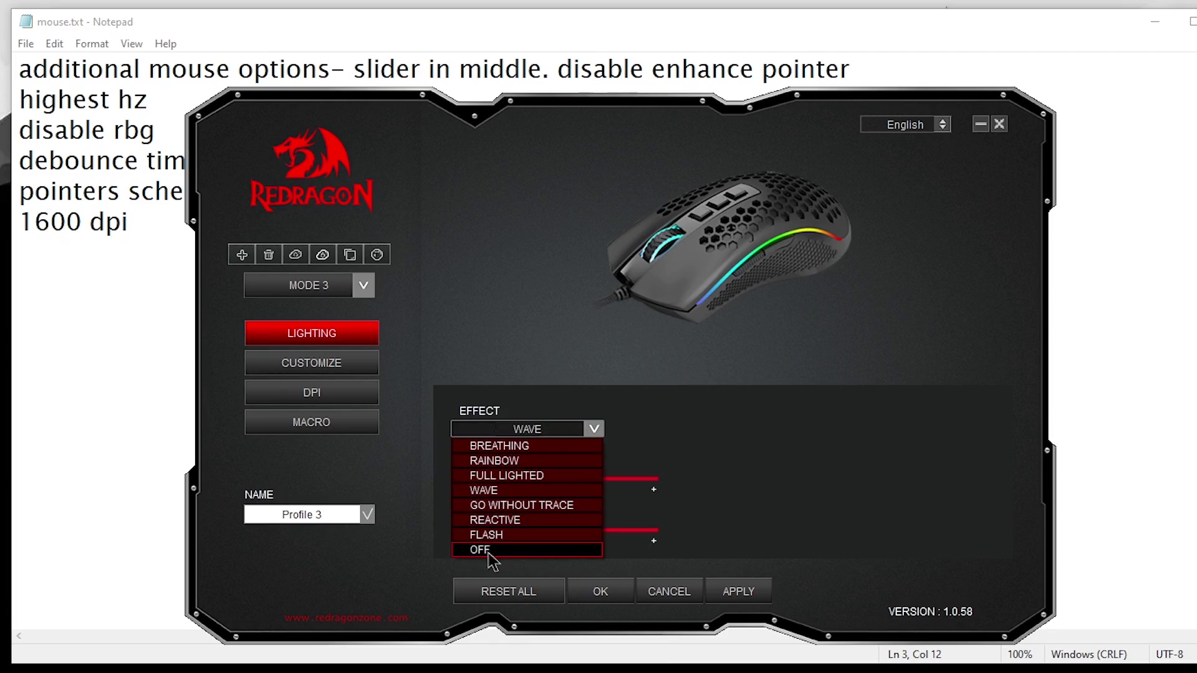
left_click(492, 550)
- Set the mouse's report rate to 1000 HZ in the DPI settings and confirm the REDRAGON configuration
left_click(328, 392)
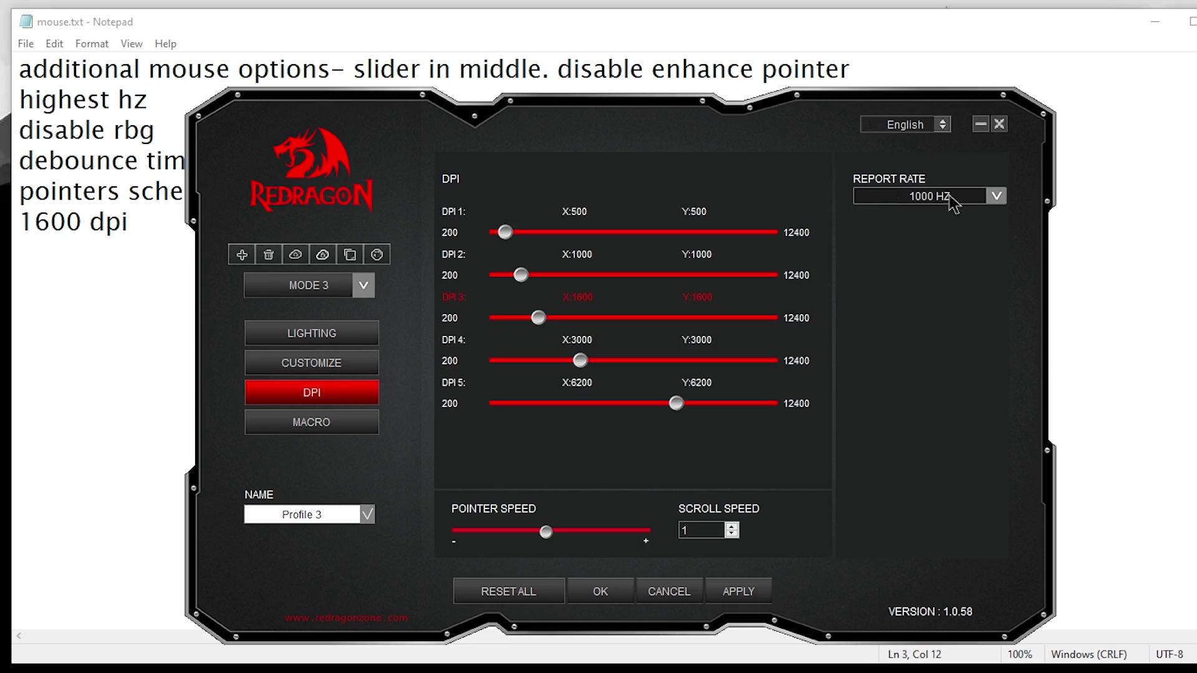
left_click(834, 217)
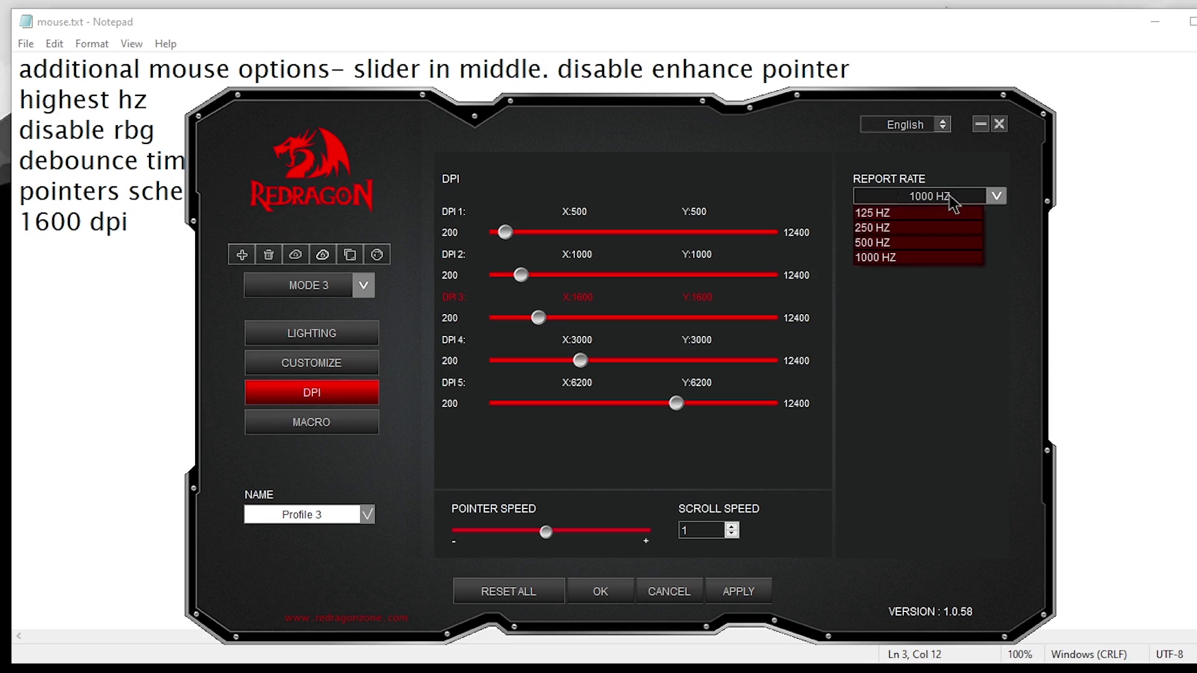
left_click(925, 261)
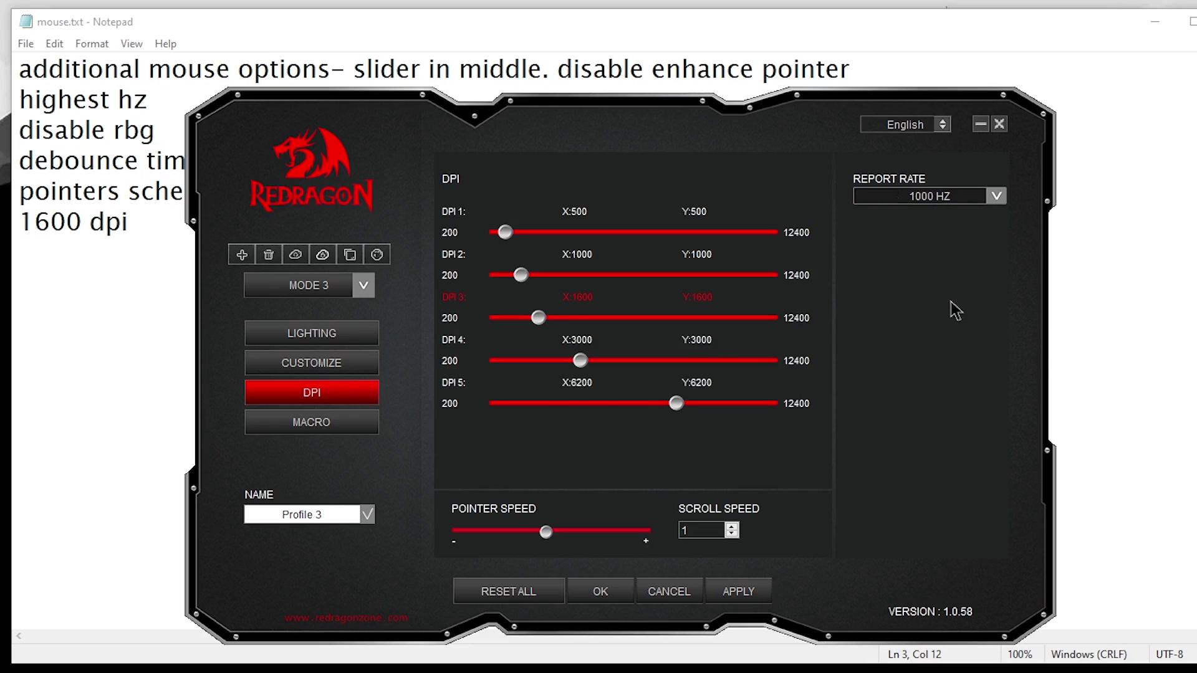
left_click(966, 194)
left_click(971, 198)
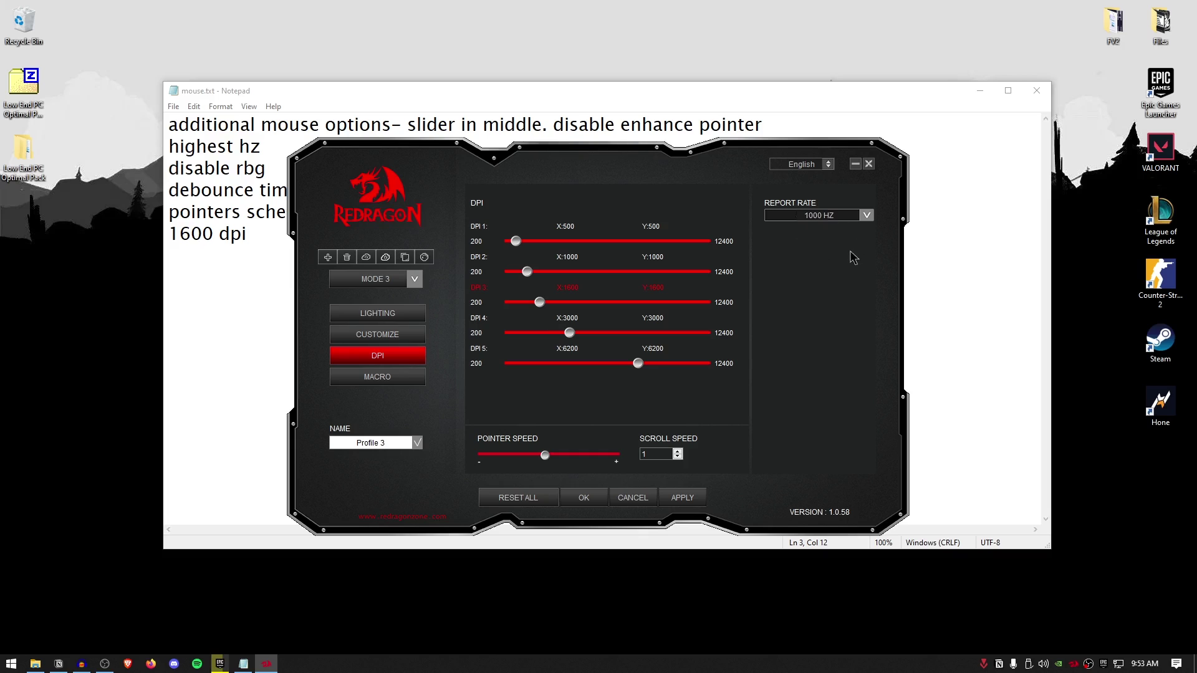
left_click(583, 498)
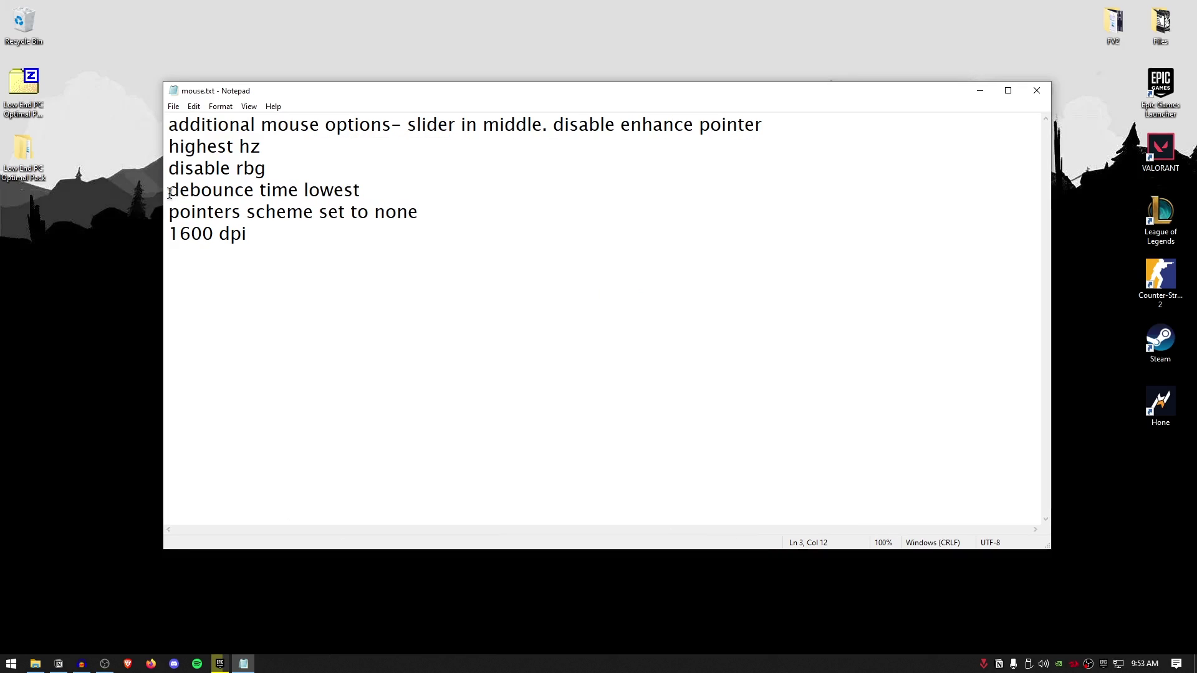
- Review the debounce time, pointers scheme and dpi notes in mouse.txt and close the file
left_click_drag(170, 193, 377, 191)
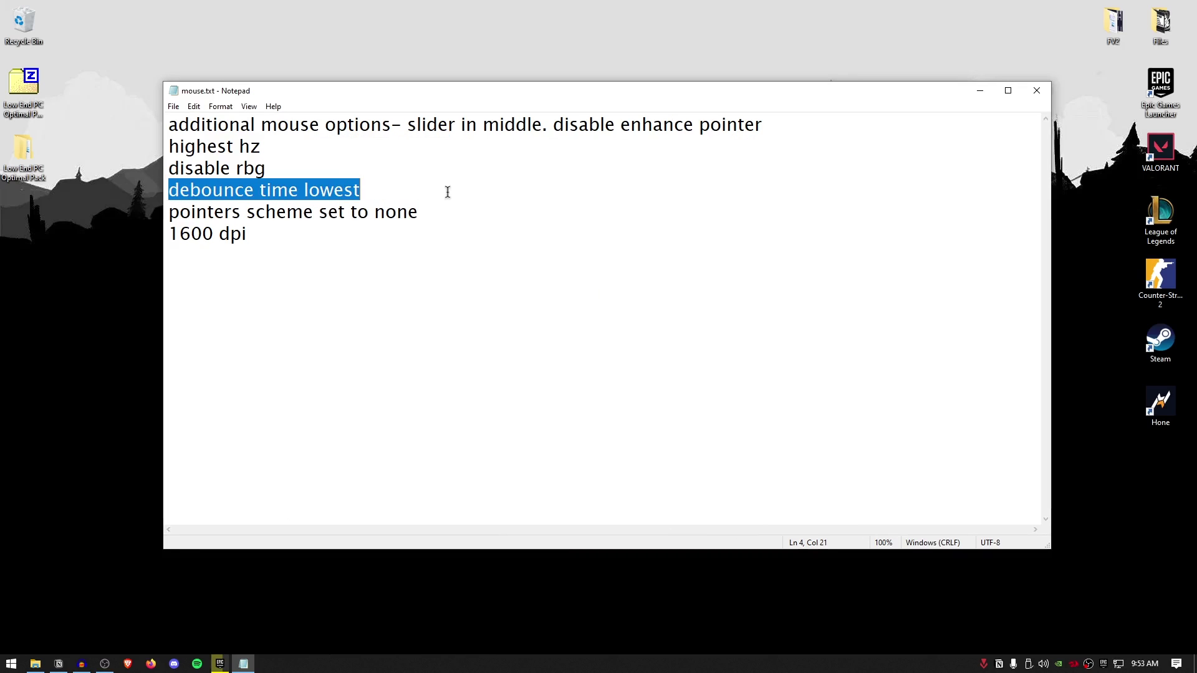
left_click(303, 234)
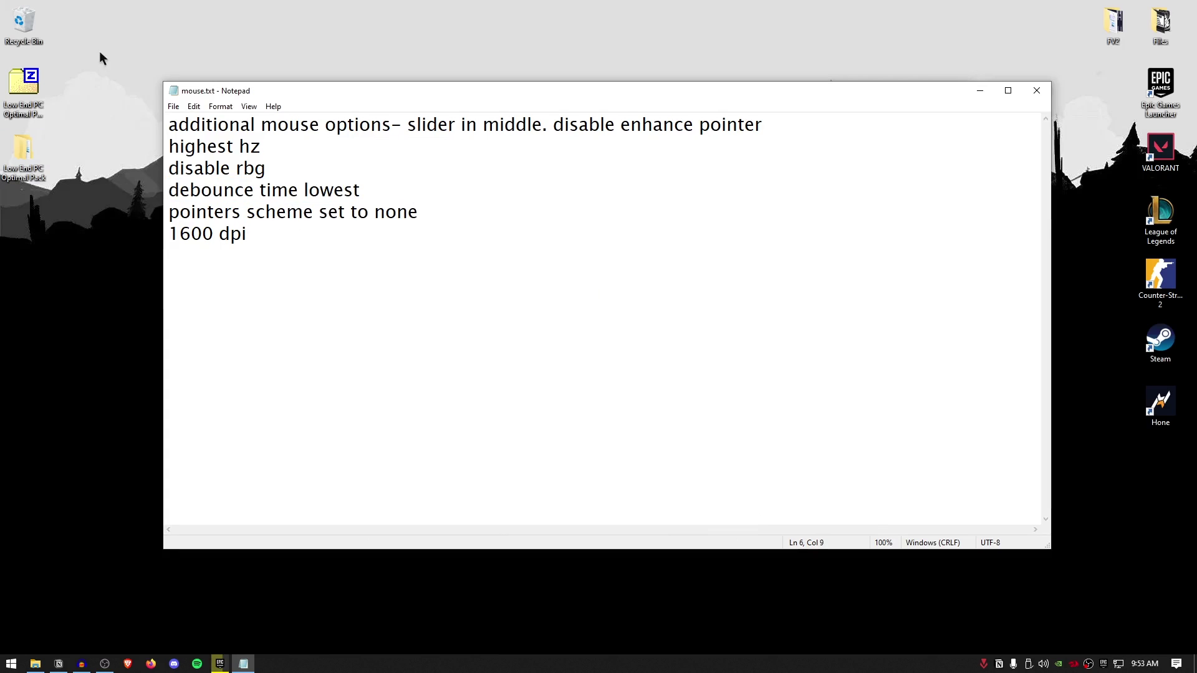
left_click_drag(172, 215, 533, 225)
left_click(239, 212)
left_click_drag(237, 206, 574, 228)
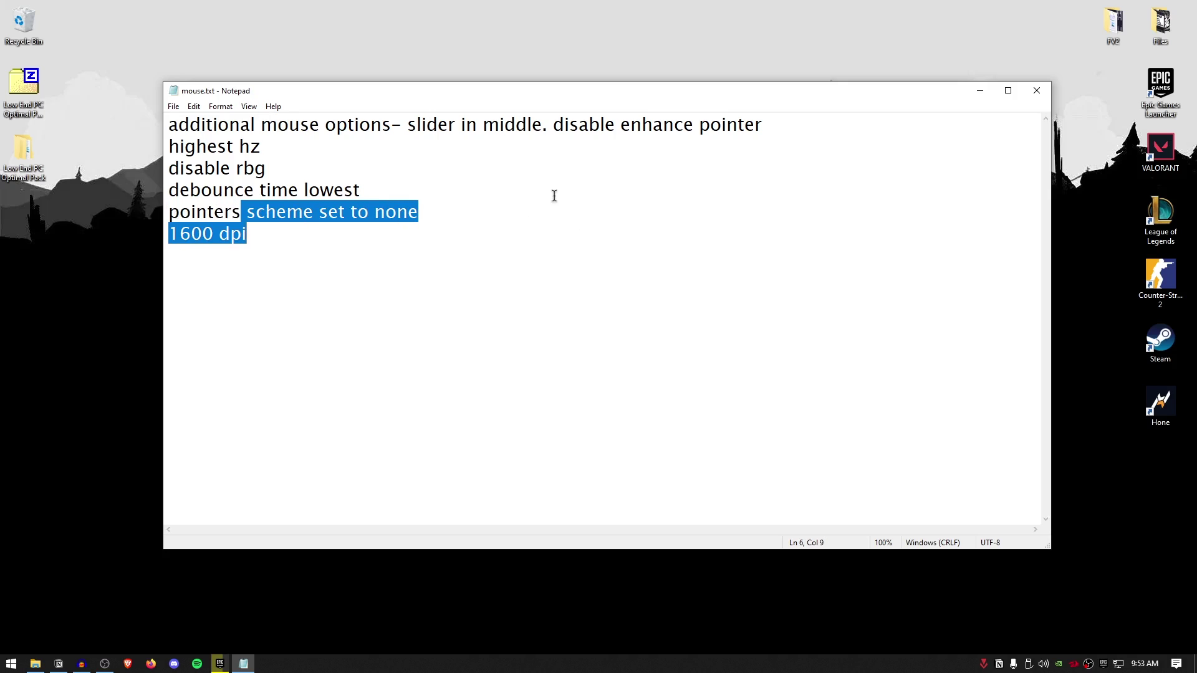
left_click(1036, 91)
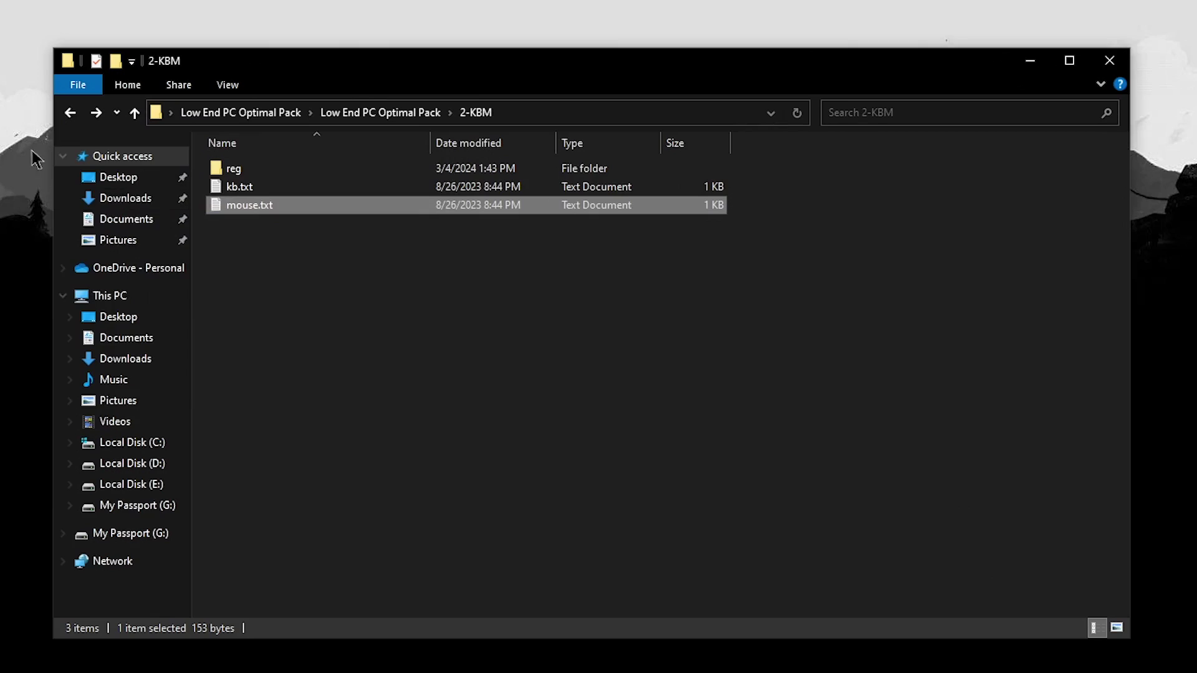
- Run OOSU10.exe from the 3-Telemetry folder as administrator and look through its list of privacy settings
left_click(70, 112)
double_click(287, 226)
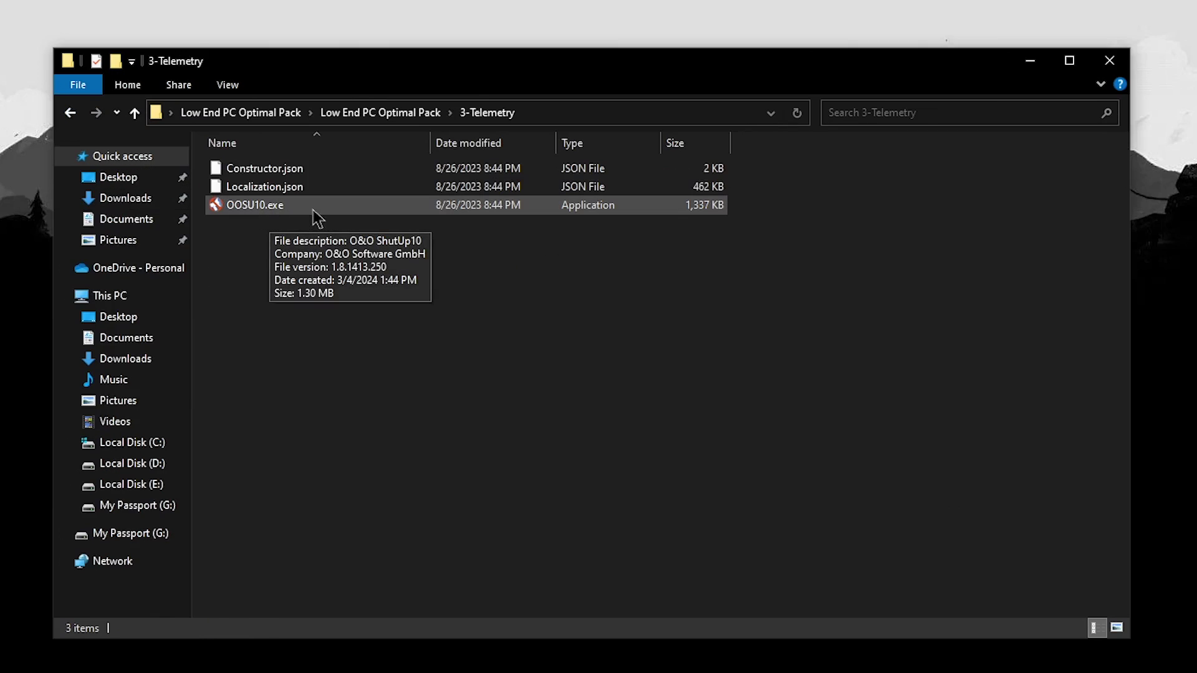
right_click(278, 210)
left_click(330, 240)
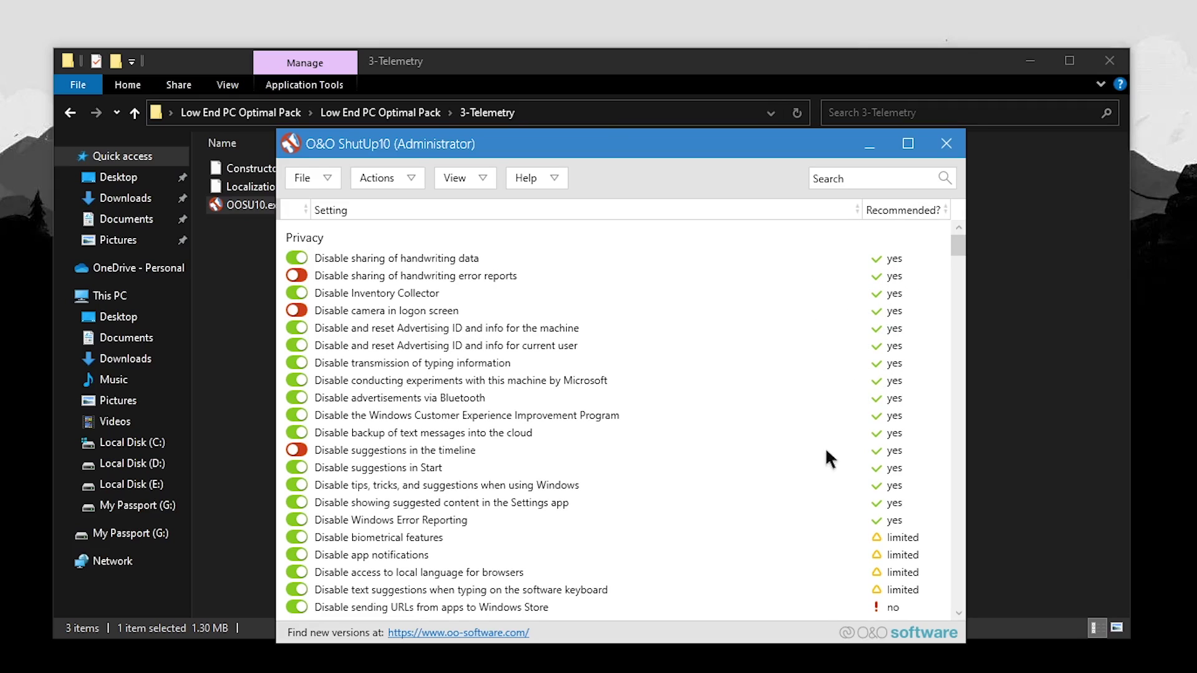
scroll(889, 538, "down", 10)
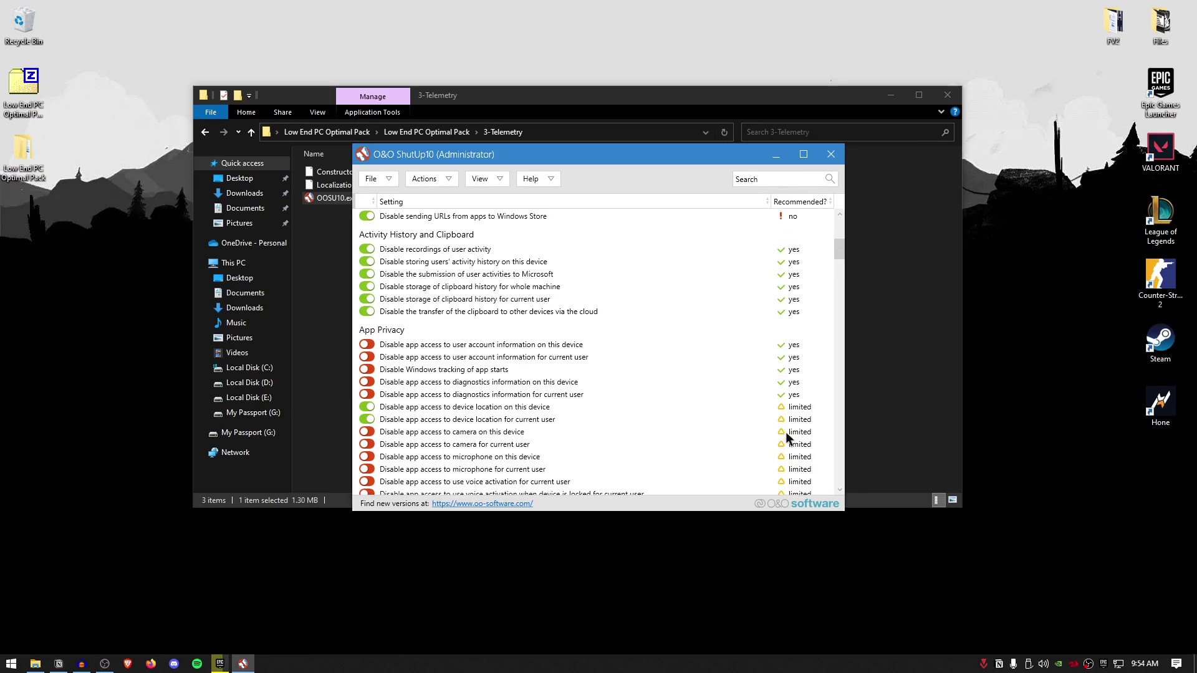
scroll(786, 431, "up", 7)
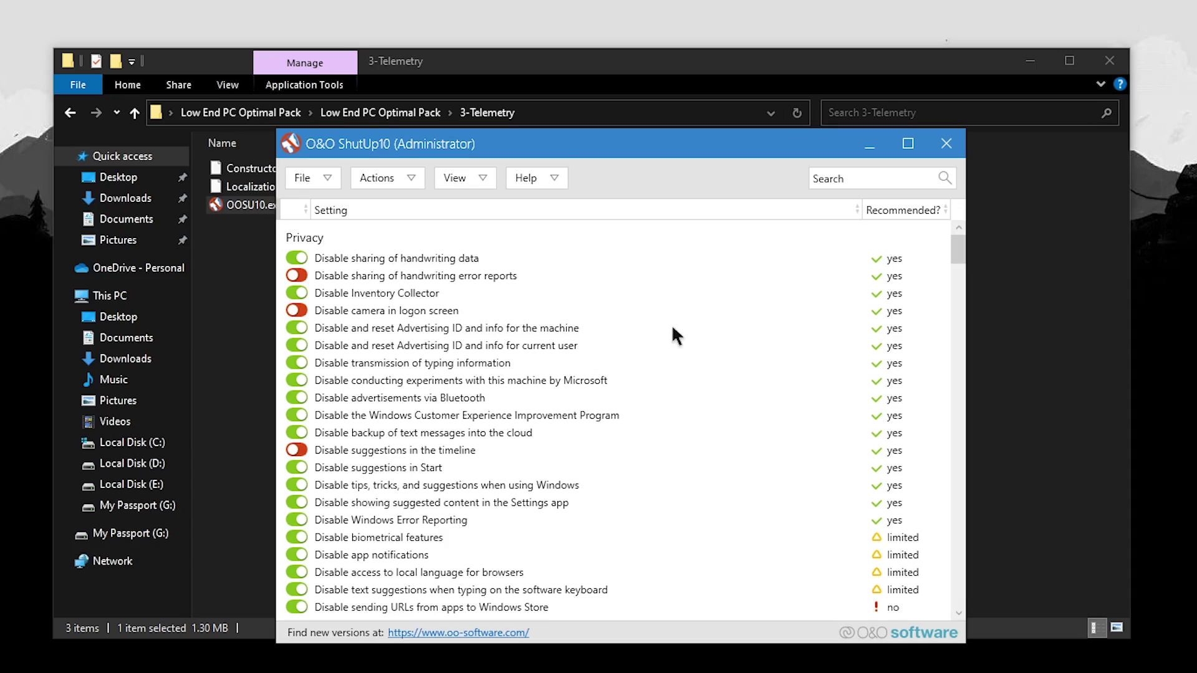
- Try to apply only the recommended settings in O&O ShutUp10, dismiss the restore point question and close the program
left_click(402, 177)
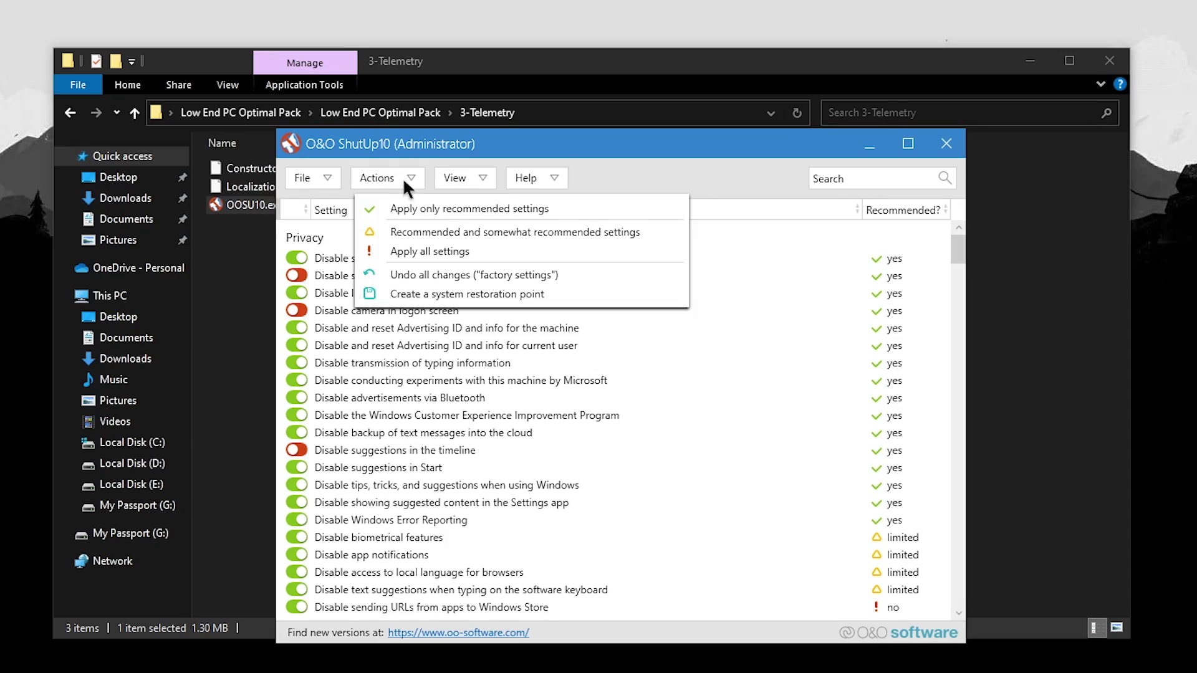
left_click(469, 209)
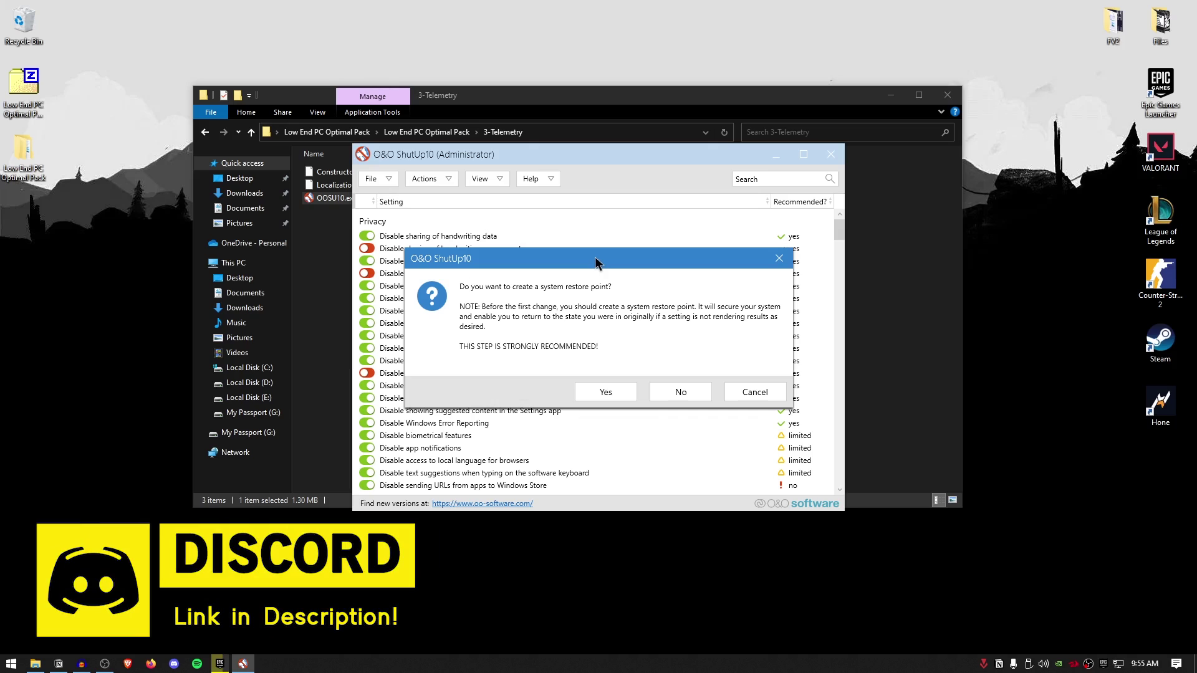
key("Escape")
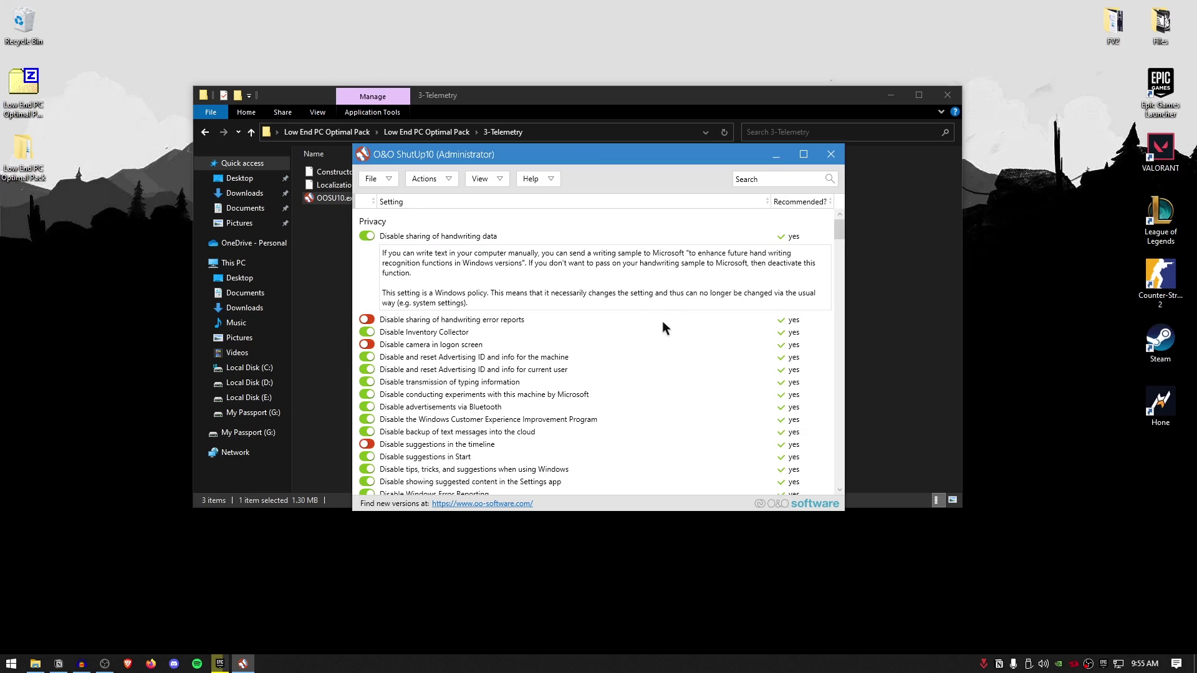
left_click(832, 155)
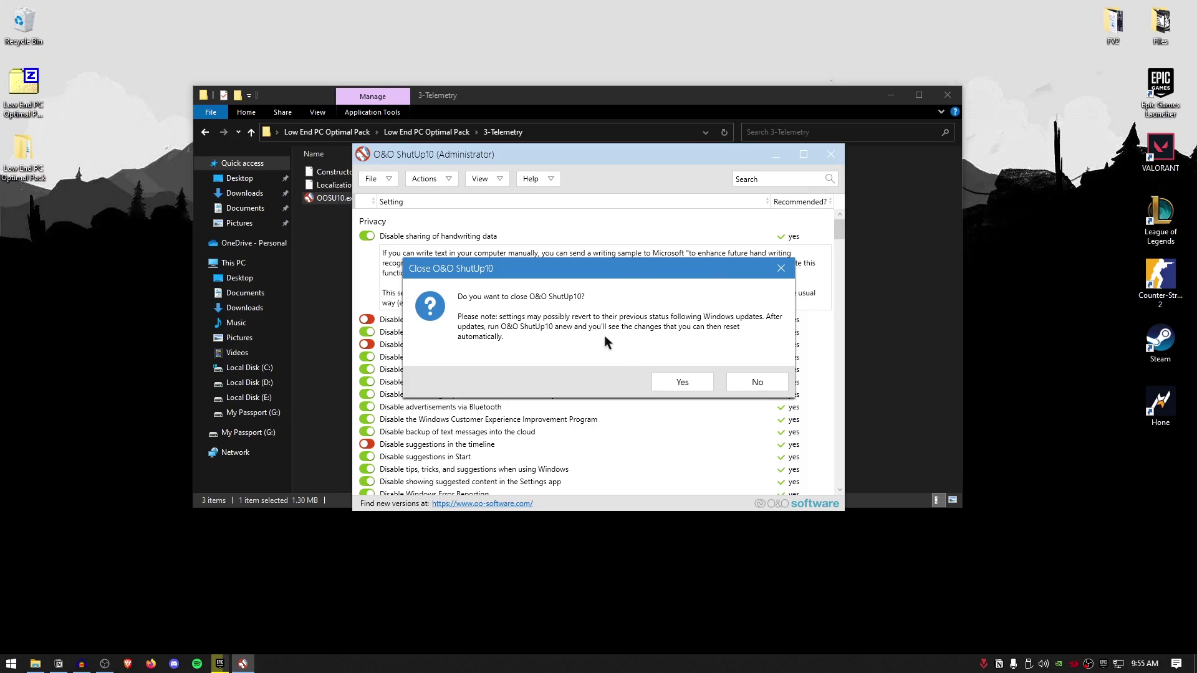
left_click(682, 381)
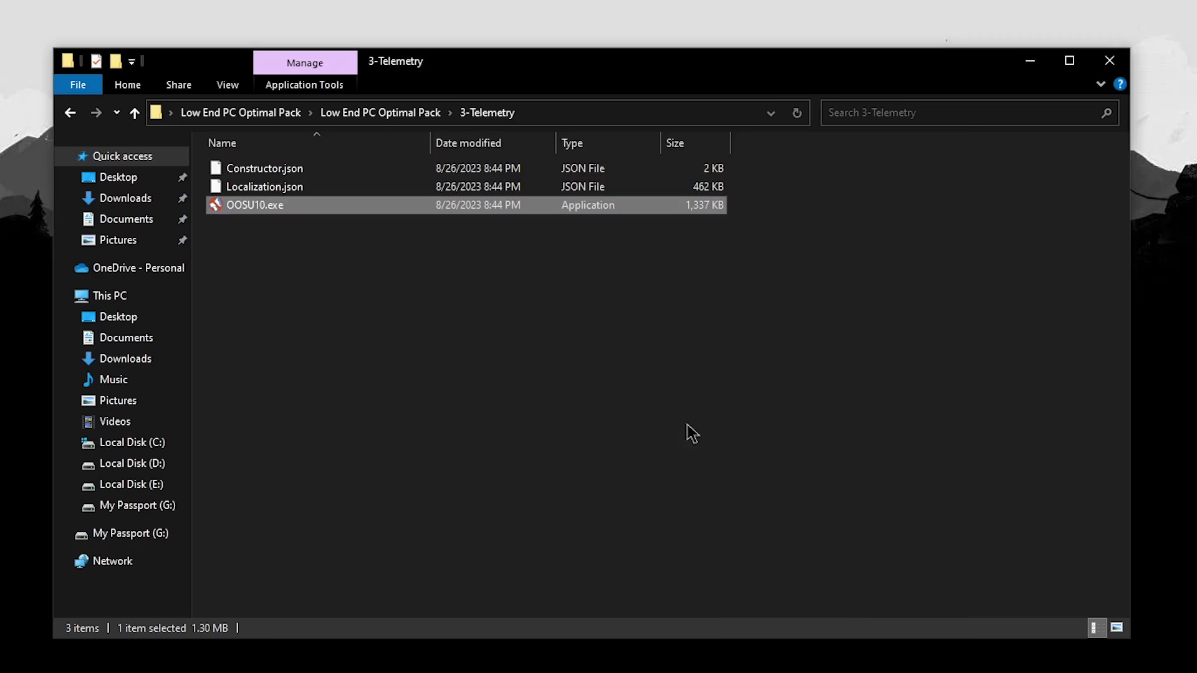
- Open dism.txt from the Low End PC Optimal Pack folder and start Command Prompt as administrator
left_click(204, 133)
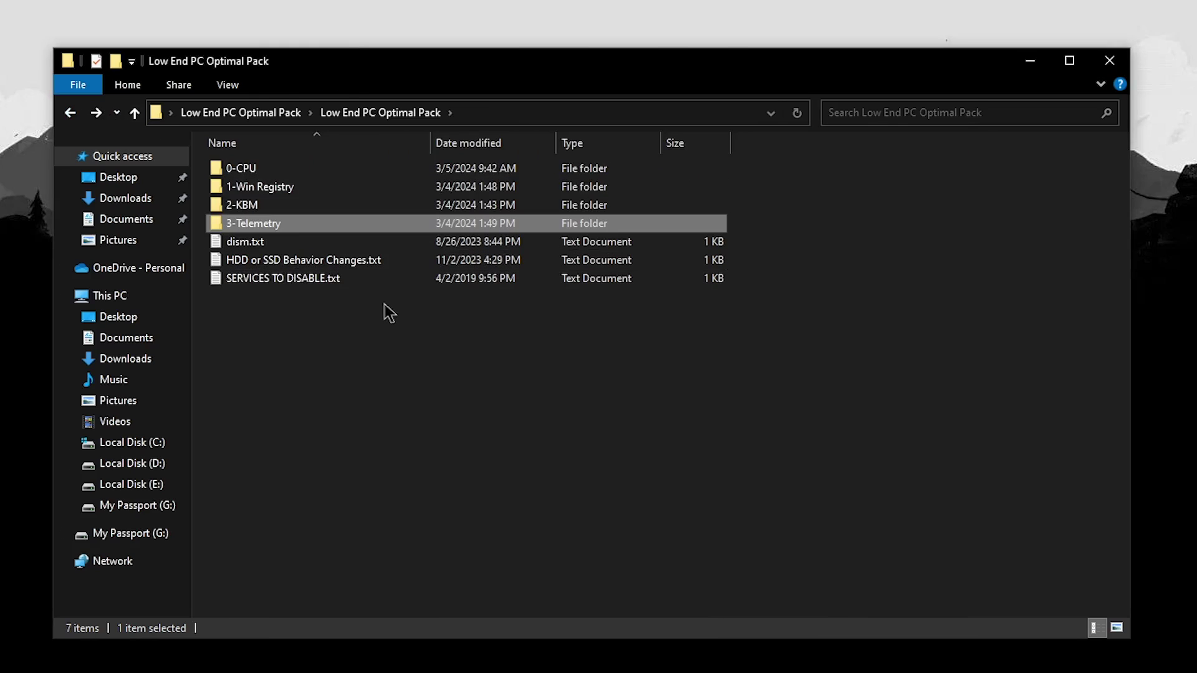
double_click(245, 241)
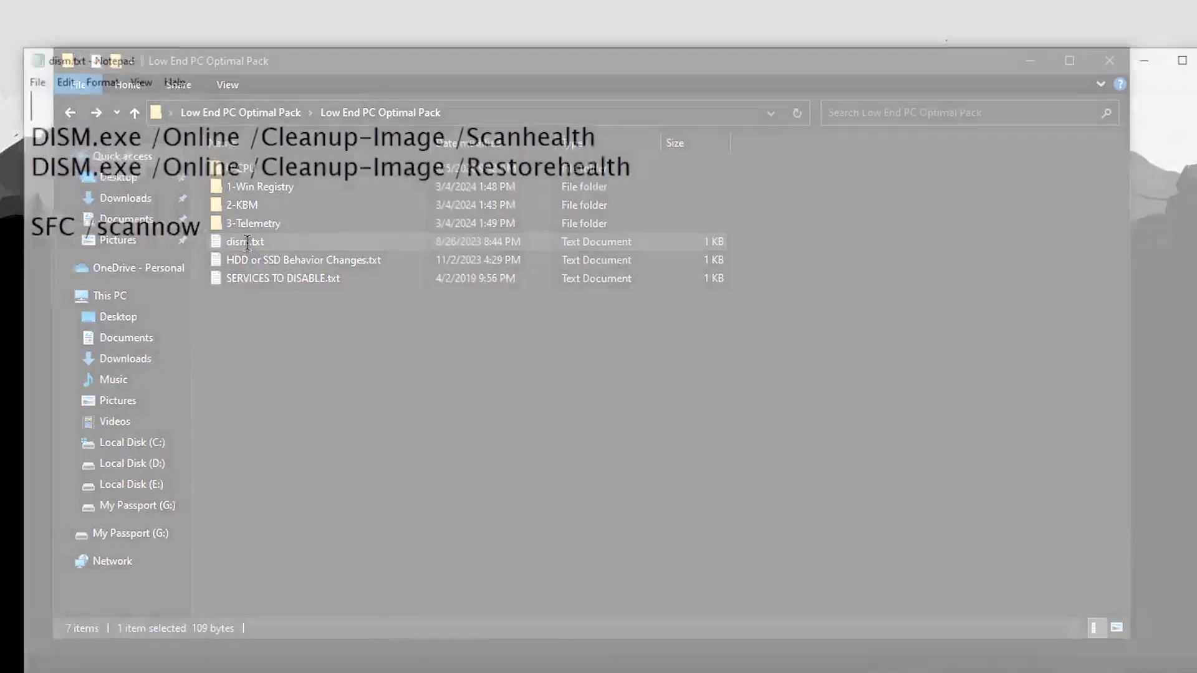
left_click_drag(168, 146, 660, 142)
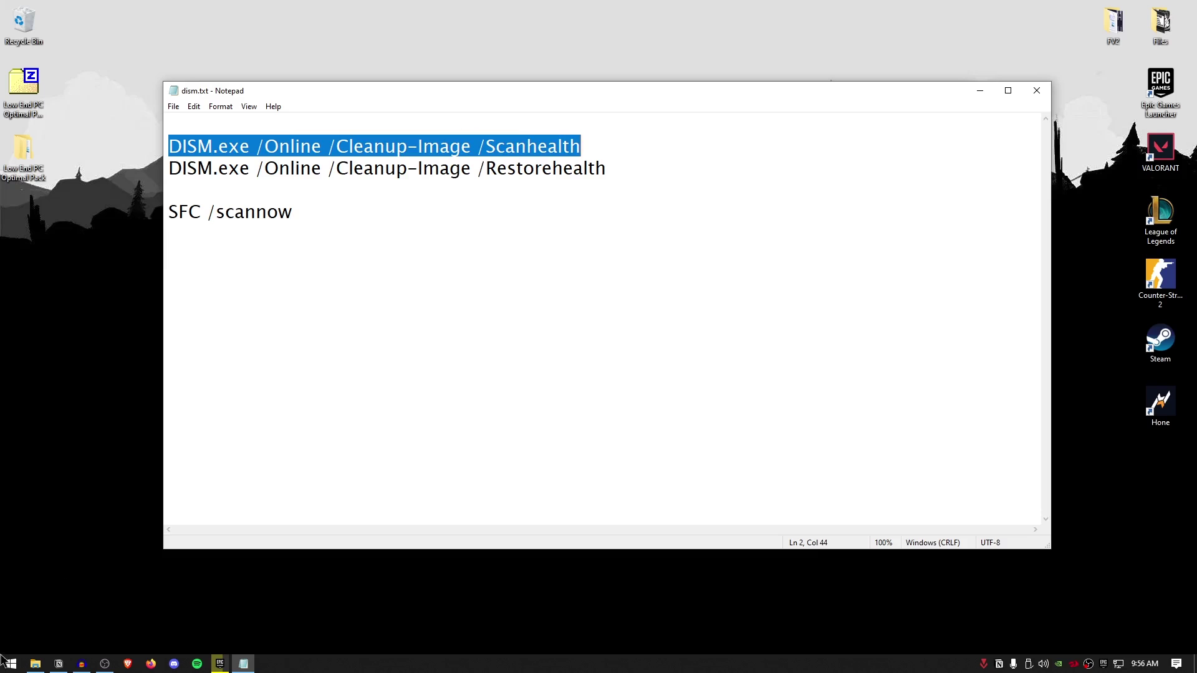
left_click(5, 665)
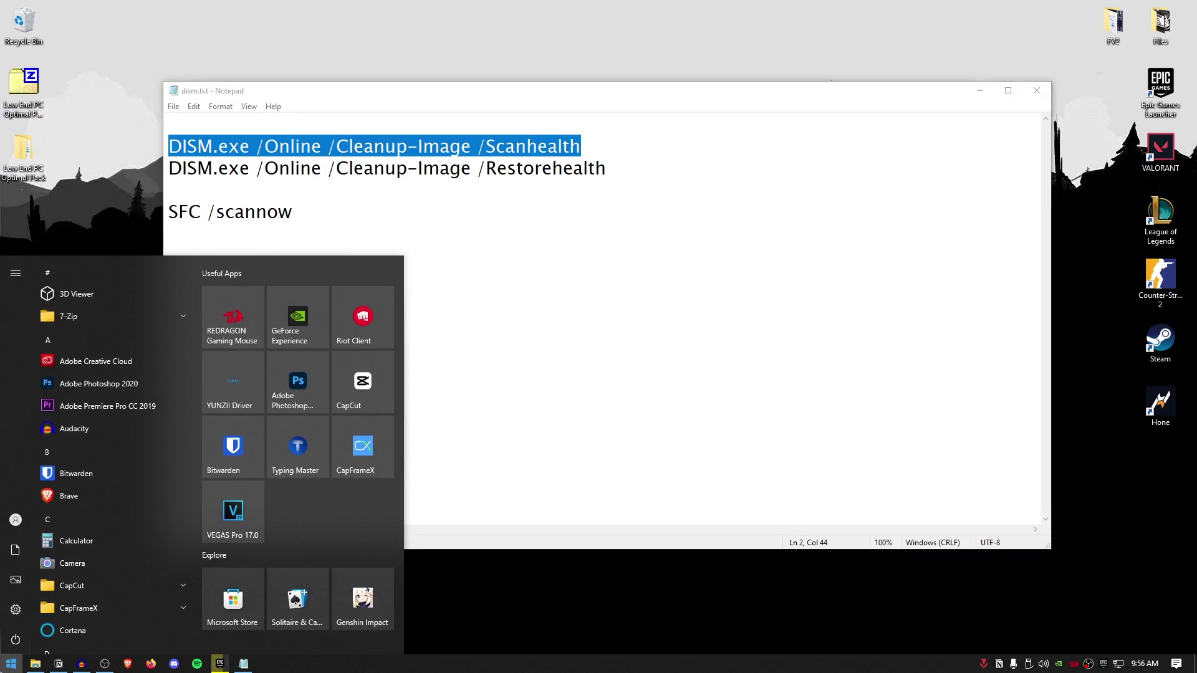
type("cmd")
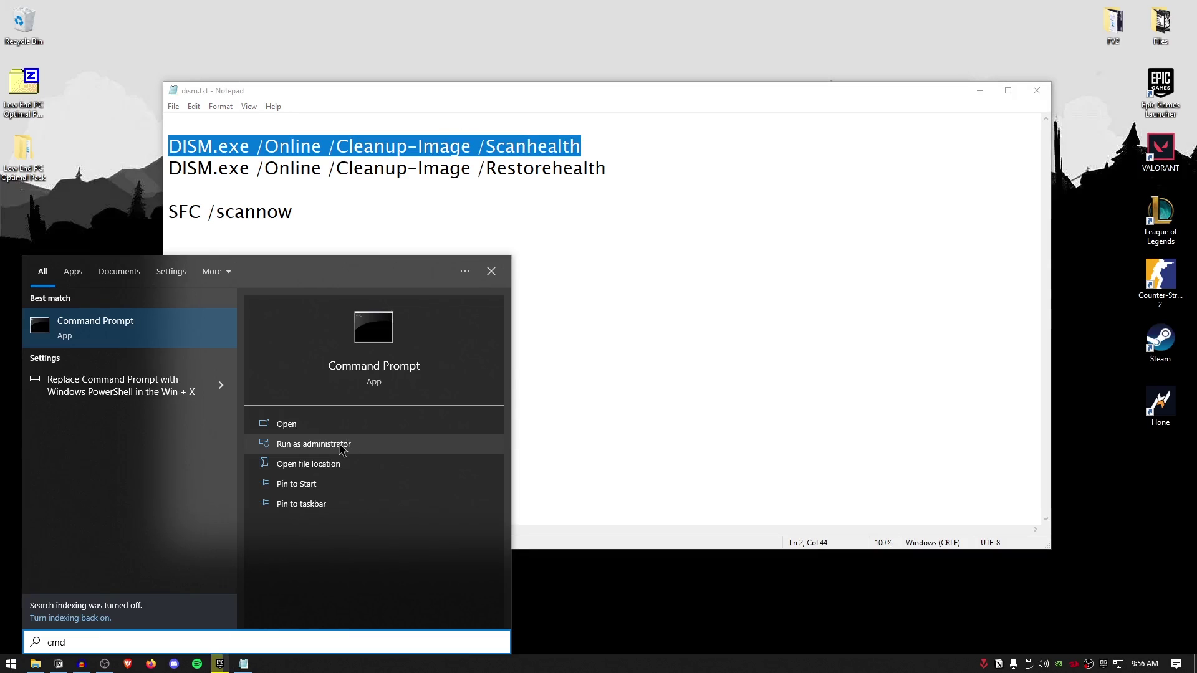
left_click(342, 444)
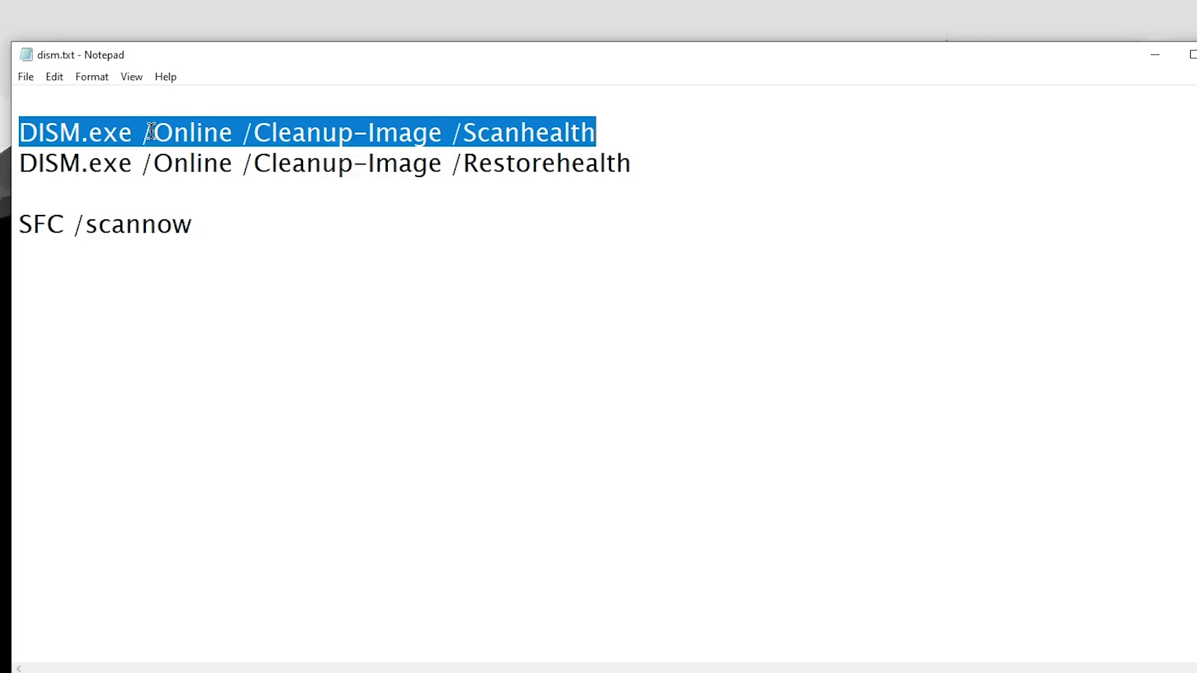
- Copy the command DISM.exe /Online /Cleanup-Image /Scanhealth from dism.txt and run it in Command Prompt
right_click(265, 147)
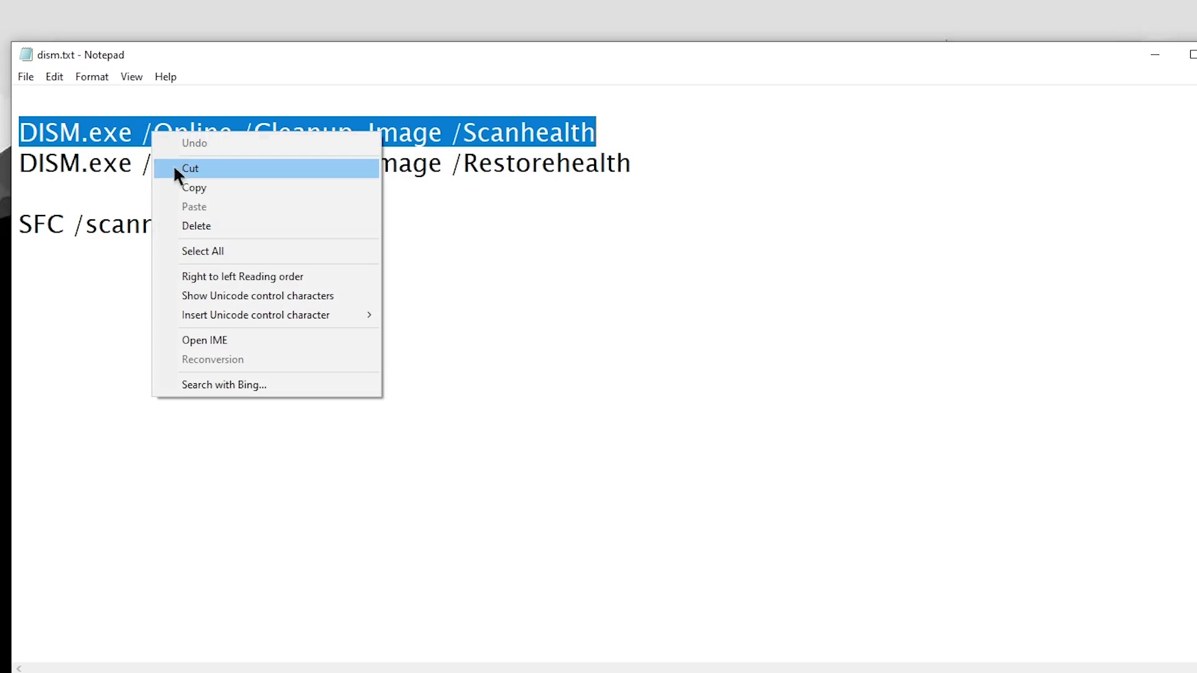
left_click(187, 188)
key("alt+Tab")
right_click(566, 323)
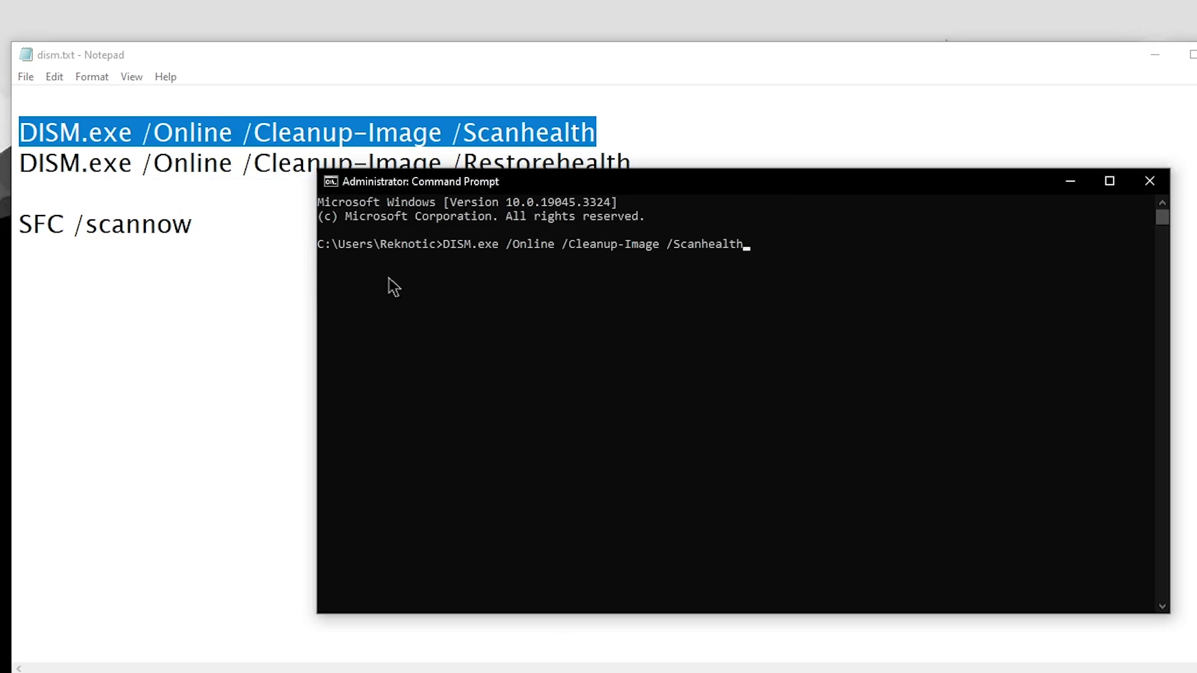
key("Return")
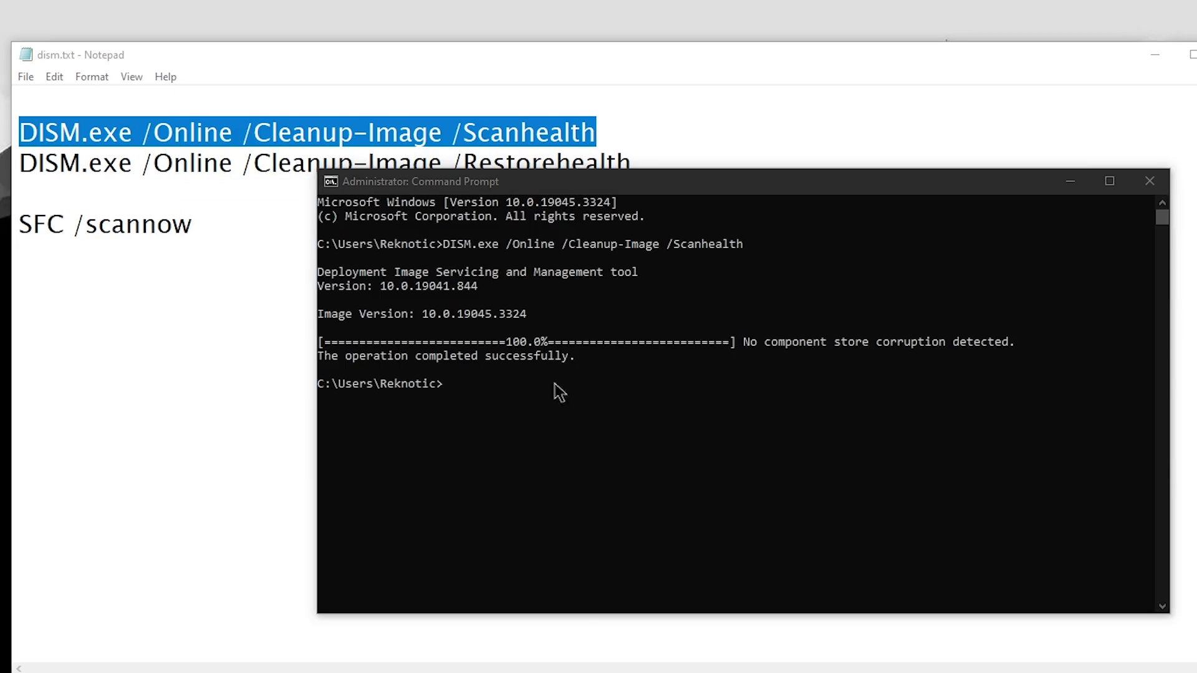
left_click_drag(17, 161, 593, 195)
key("alt+Tab")
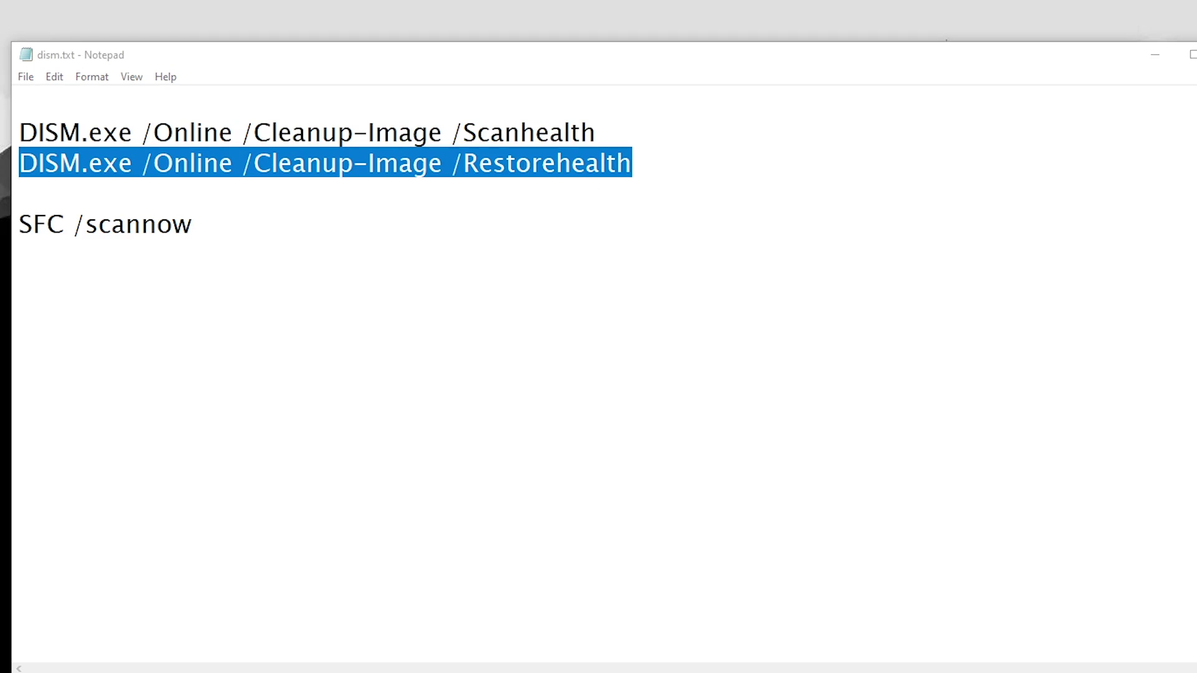
key("Up")
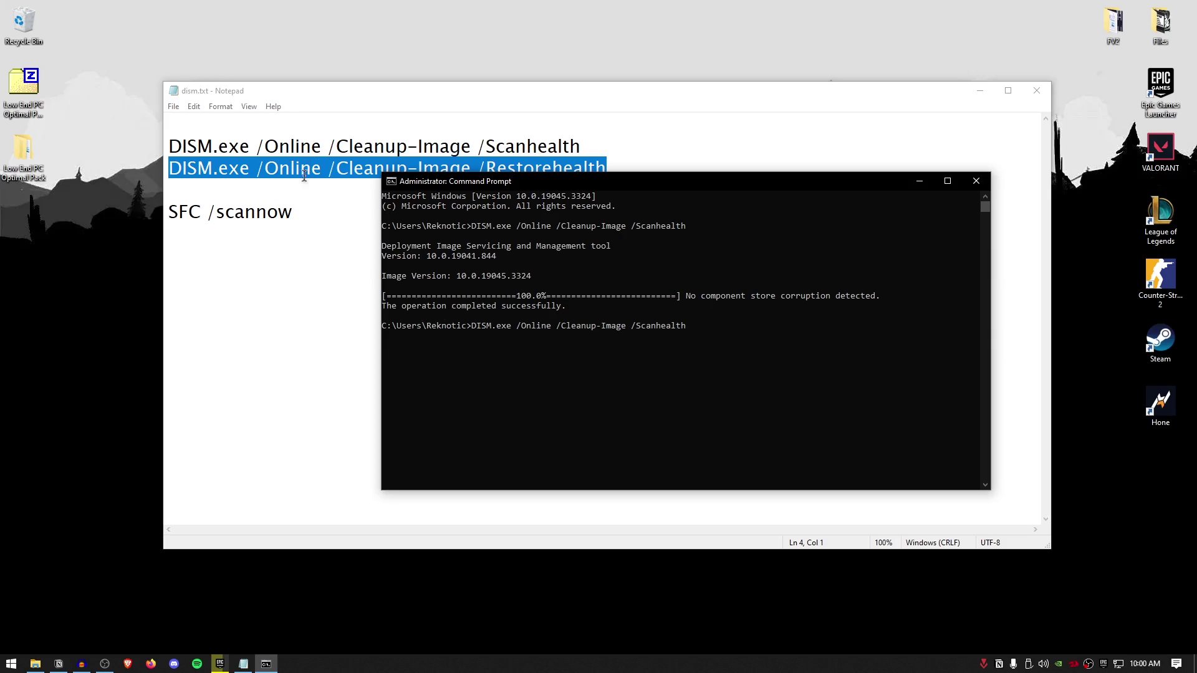
- Copy the SFC /scannow command from dism.txt and run it in Command Prompt
left_click(169, 212)
left_click_drag(168, 212, 300, 218)
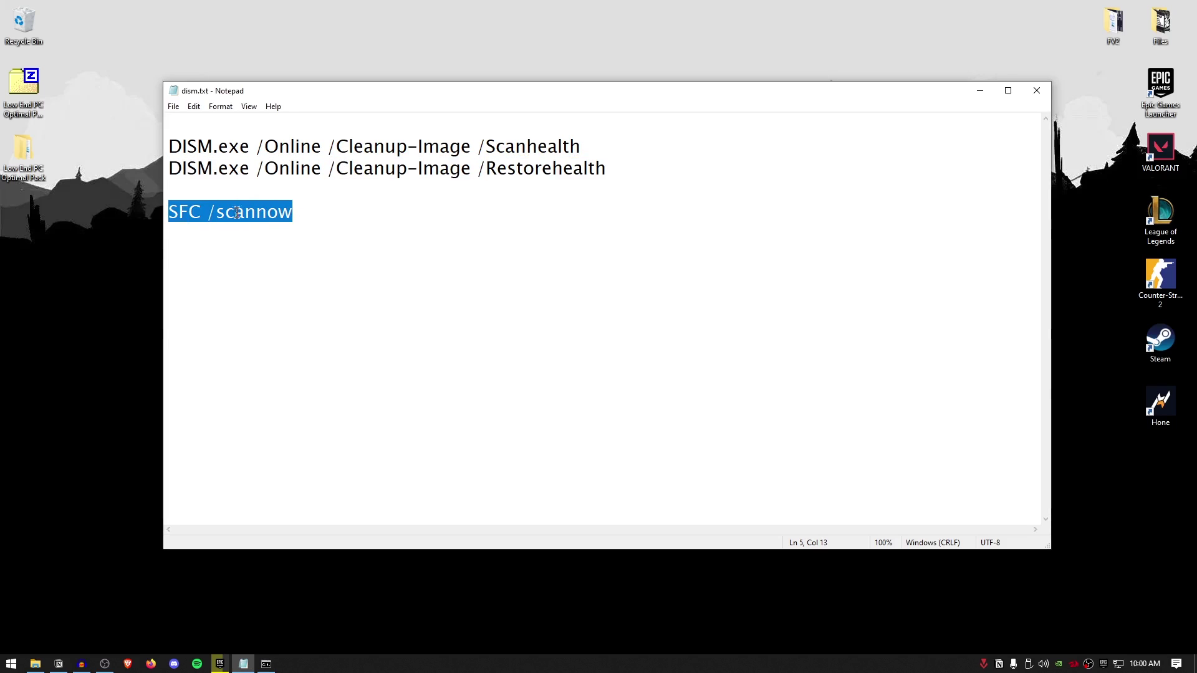
right_click(265, 215)
left_click(294, 252)
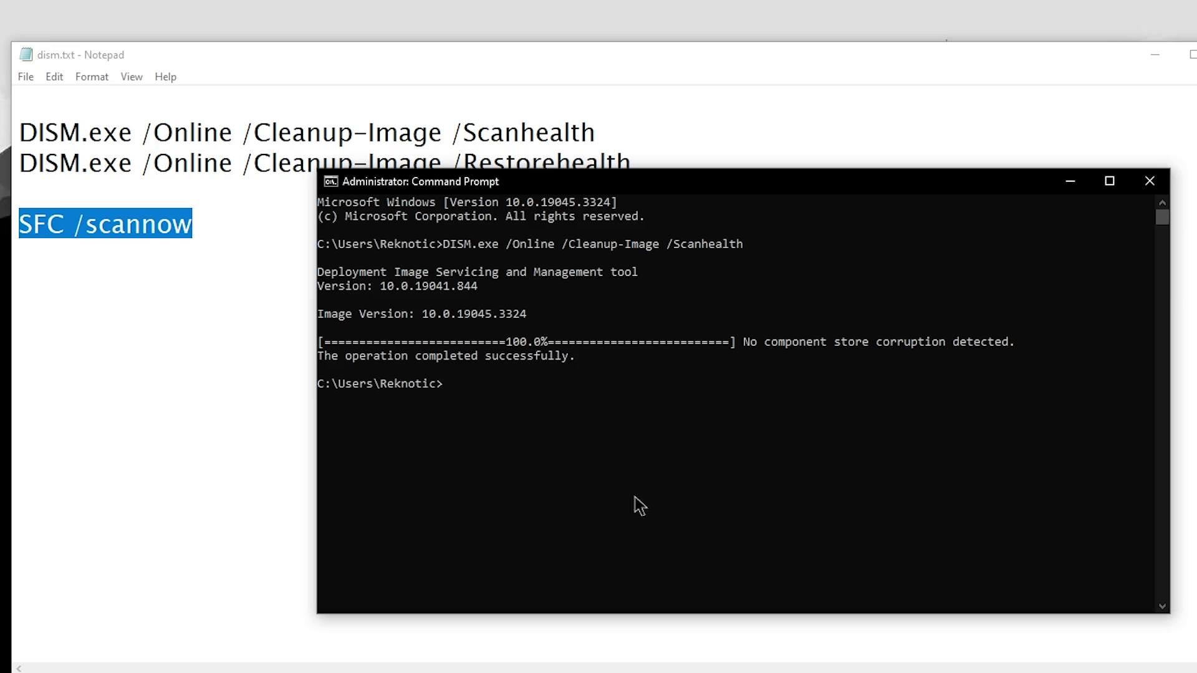
right_click(619, 449)
key("Return")
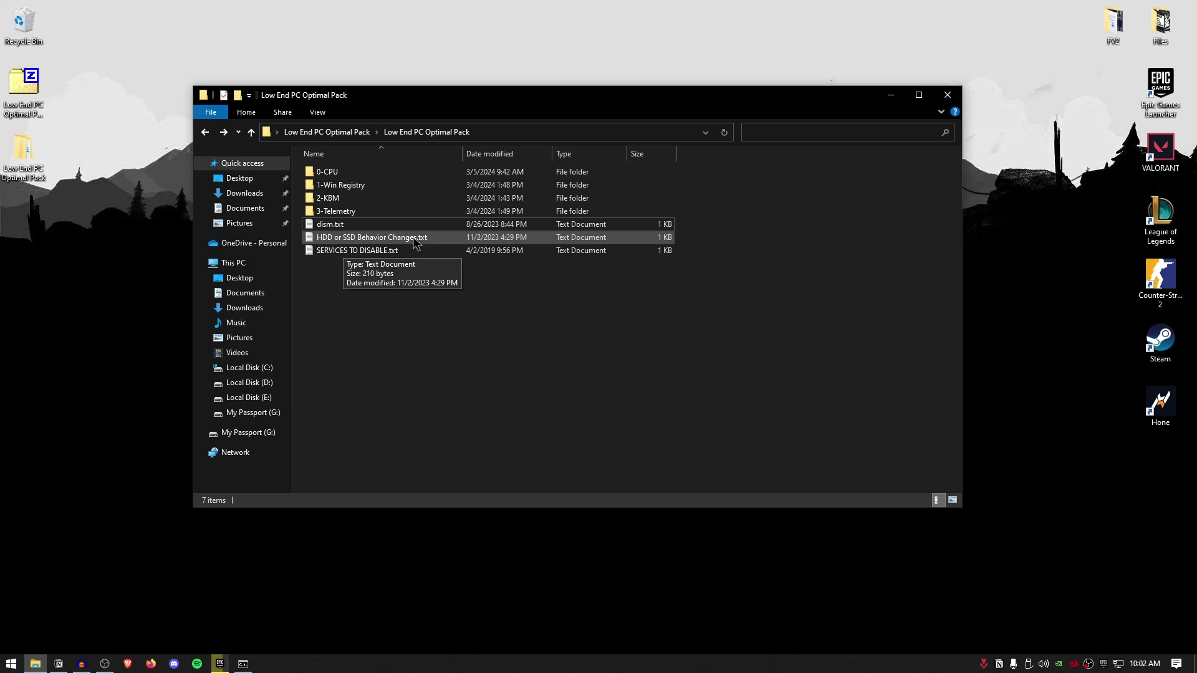
- Open HDD or SSD Behavior Changes.txt and review the fsutil commands for HDD and SSD drives
double_click(416, 242)
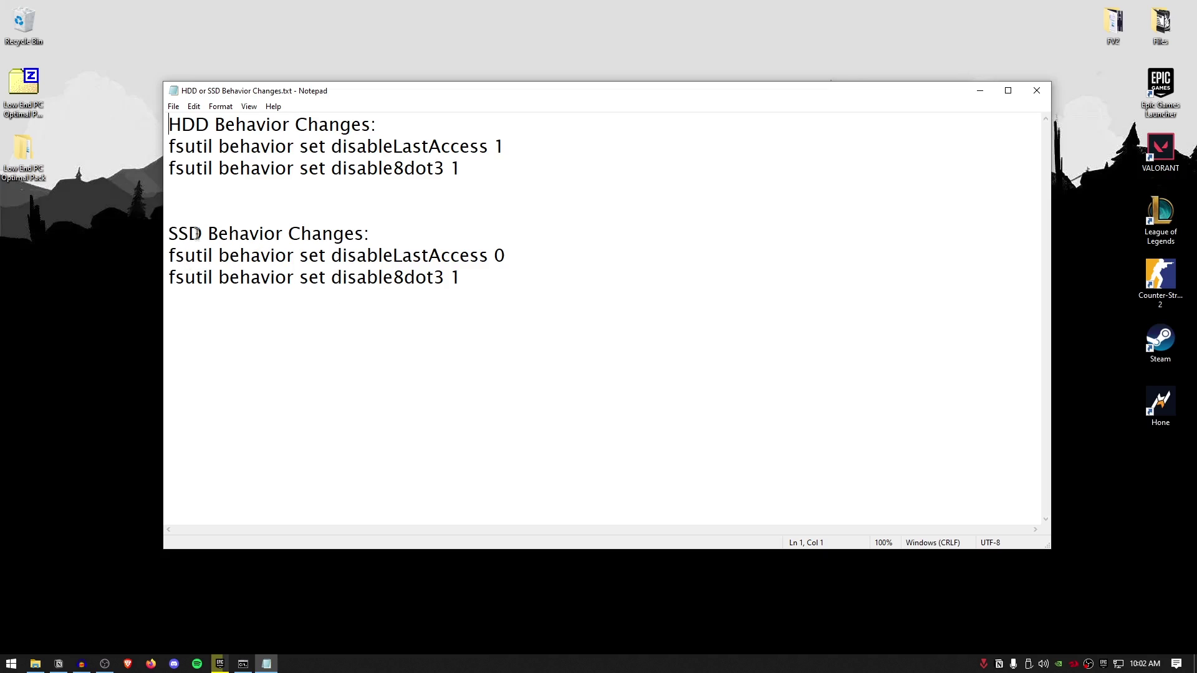
left_click_drag(173, 254, 575, 305)
left_click(365, 182)
left_click_drag(169, 142, 506, 188)
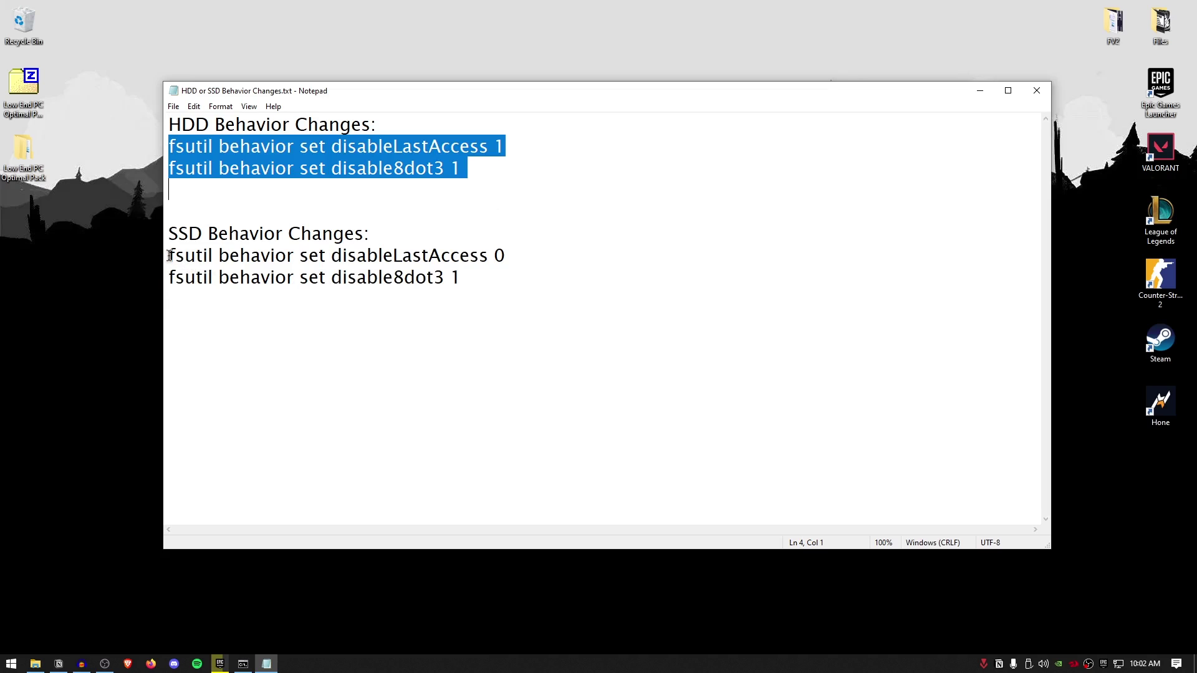
left_click(349, 299)
- Copy the SSD command fsutil behavior set disableLastAccess 0 and run it in Command Prompt
left_click_drag(170, 257, 504, 260)
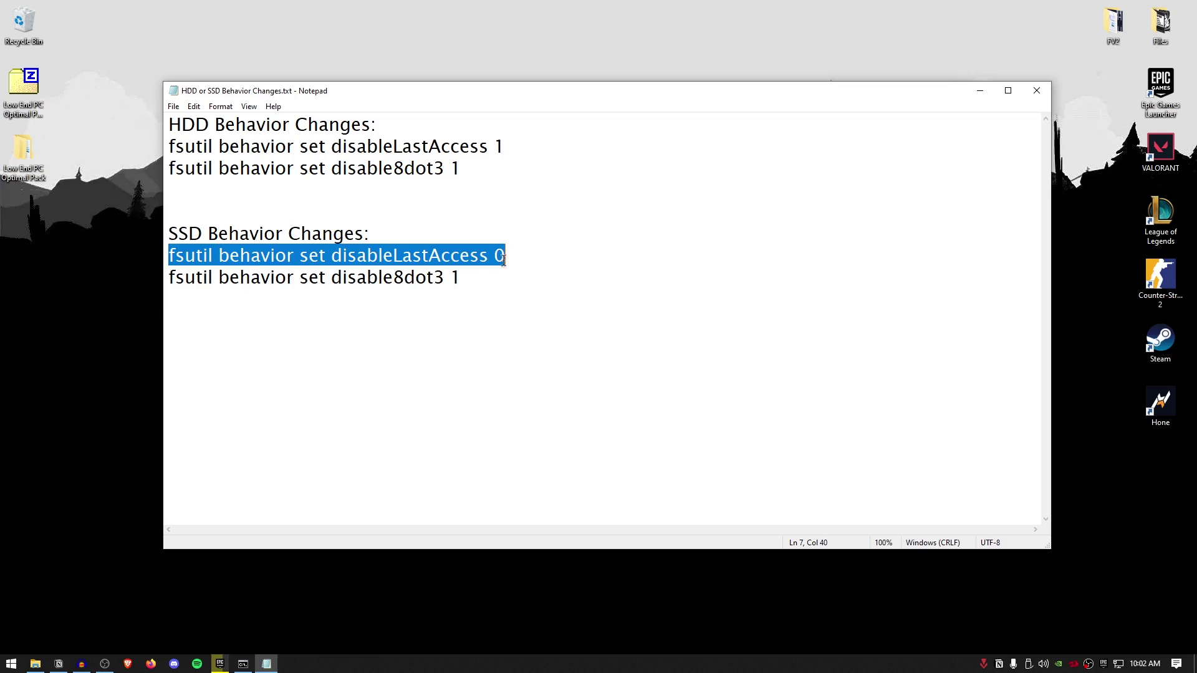
right_click(472, 258)
left_click(492, 298)
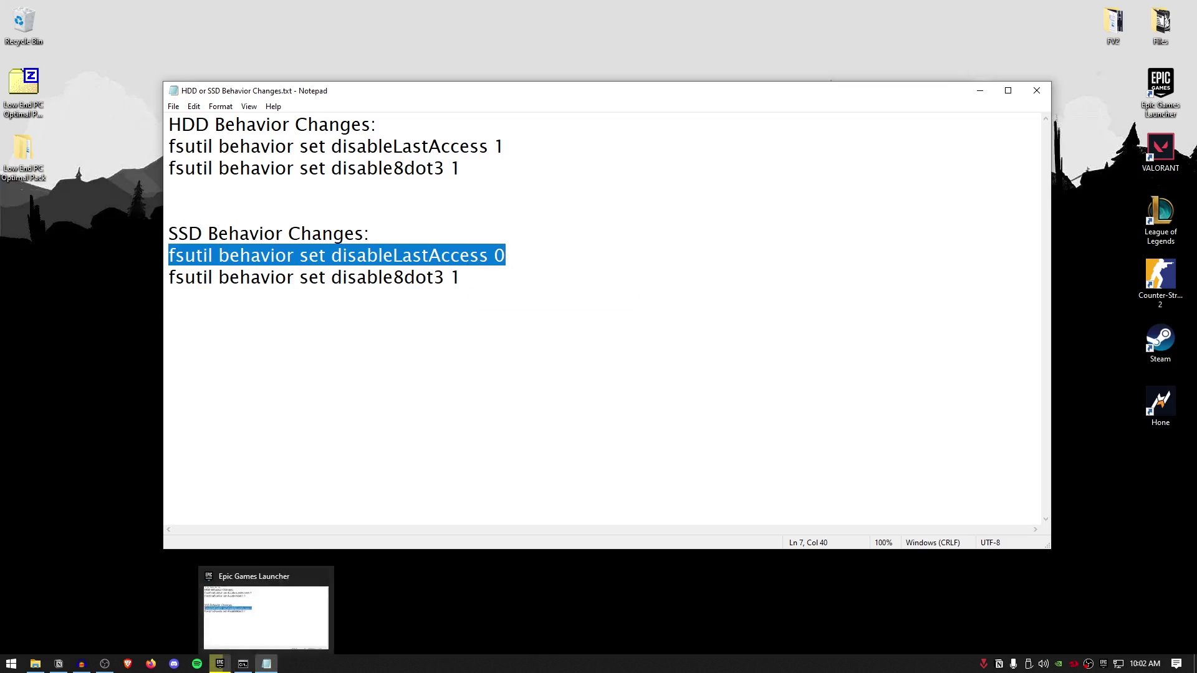
left_click(241, 666)
right_click(470, 254)
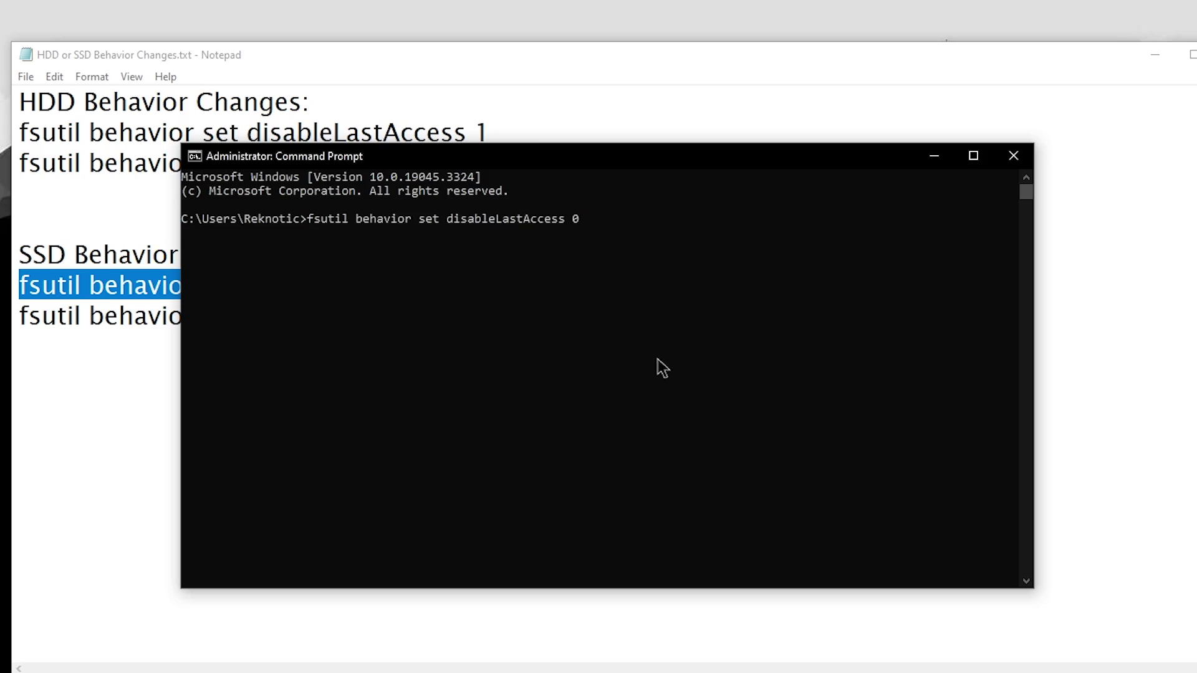
key("Return")
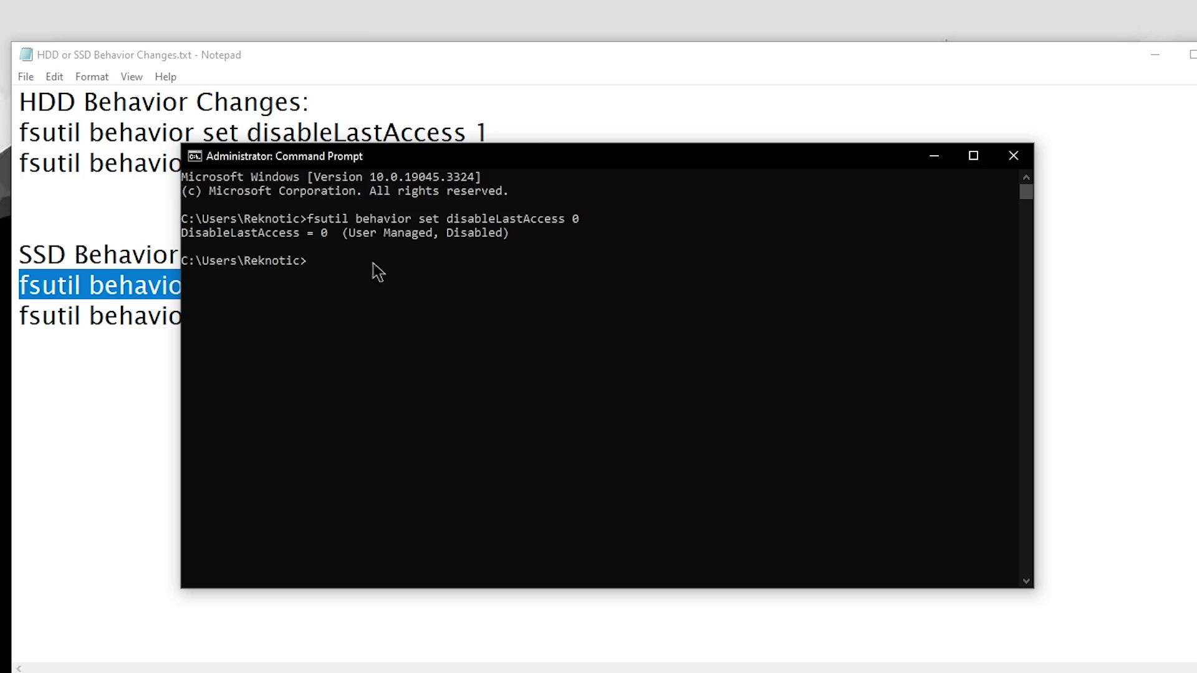
- Copy the SSD command fsutil behavior set disable8dot3 1 and run it in Command Prompt
left_click(83, 350)
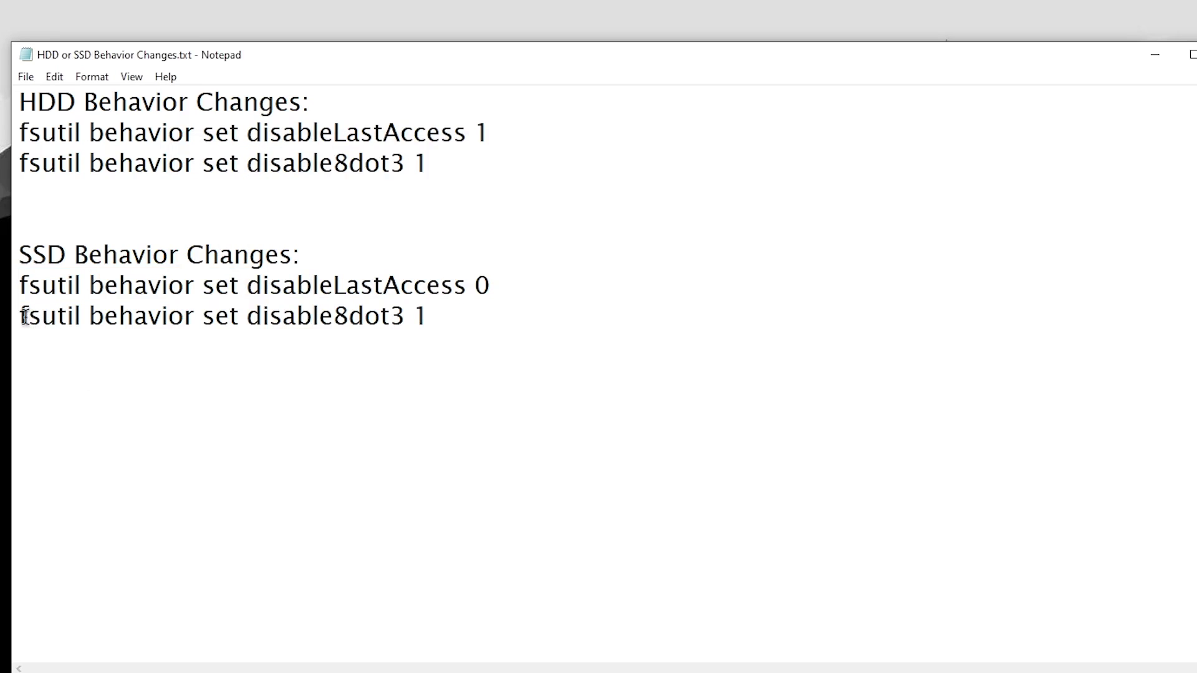
left_click_drag(20, 317, 436, 327)
right_click(380, 327)
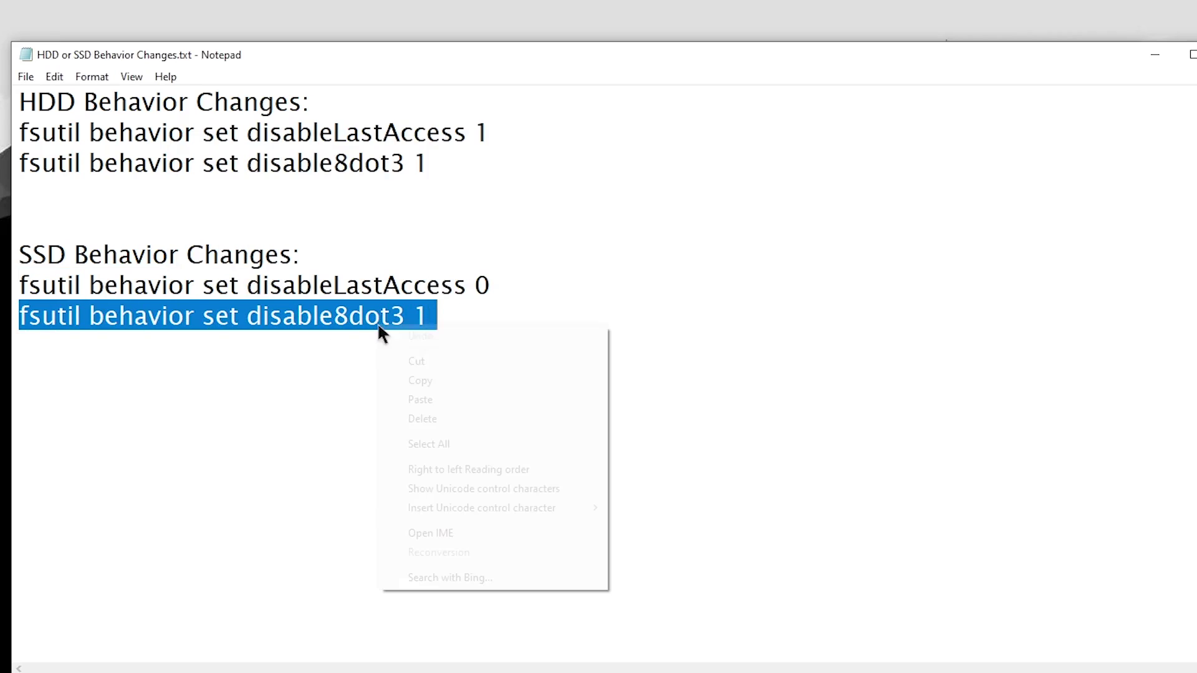
left_click(422, 380)
key("alt+Tab")
right_click(684, 369)
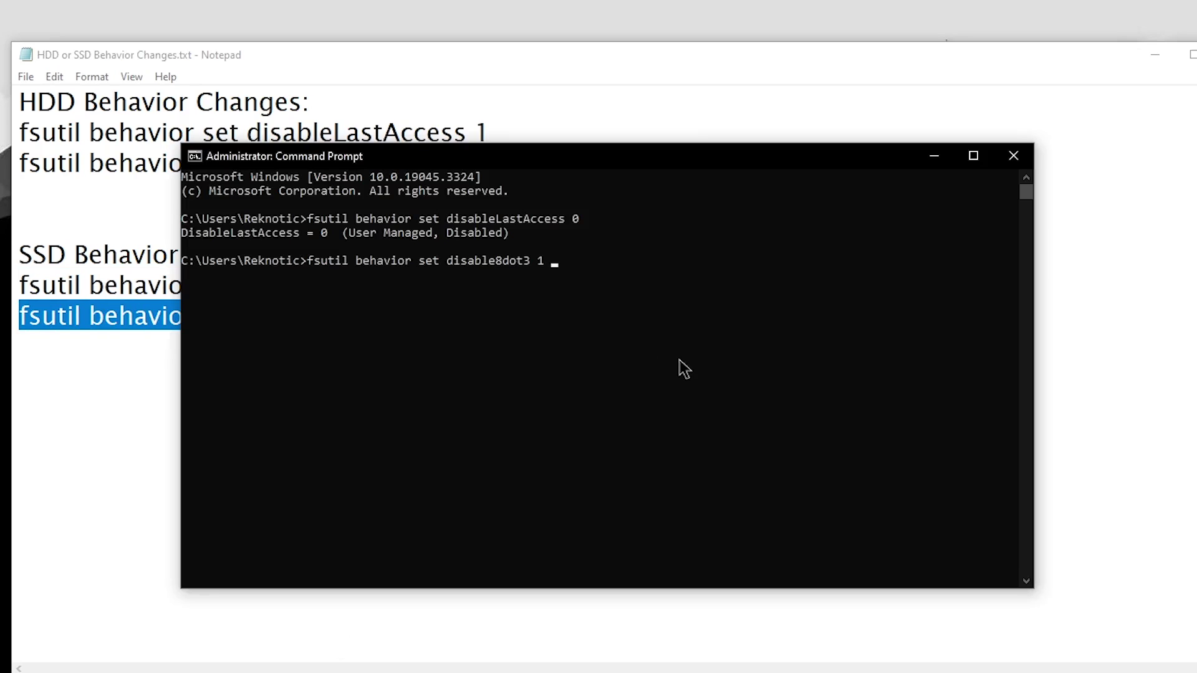
key("Return")
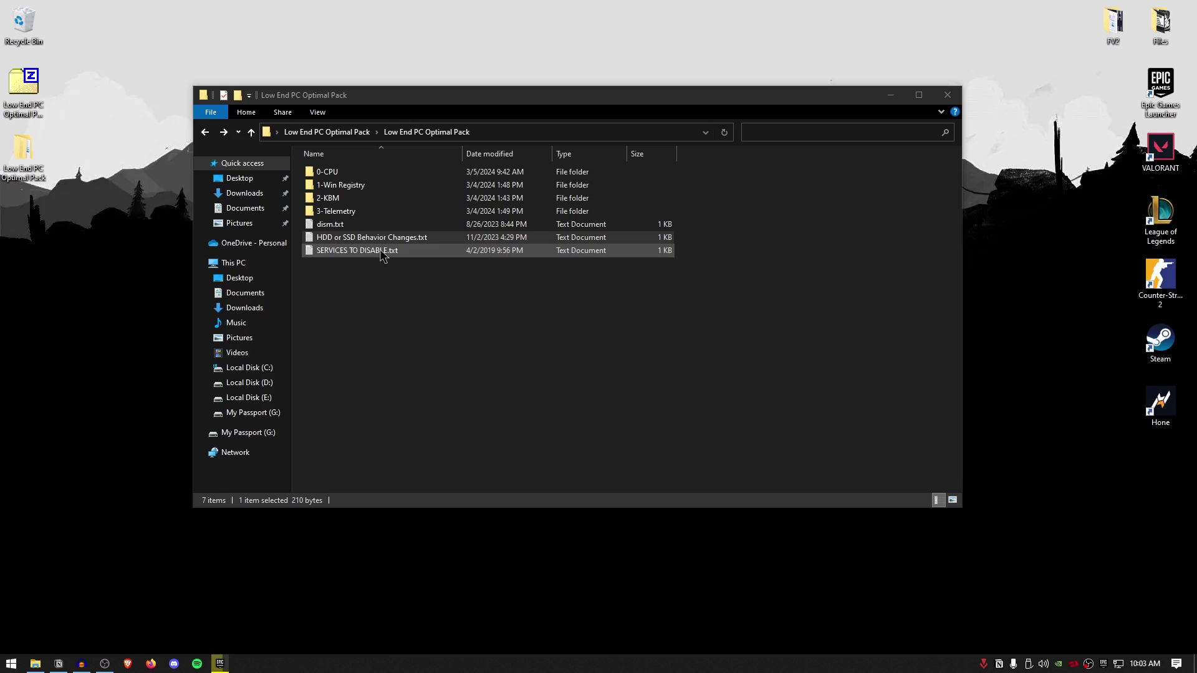
- Open SERVICES TO DISABLE.txt from the pack folder and launch the Windows Services app
double_click(382, 252)
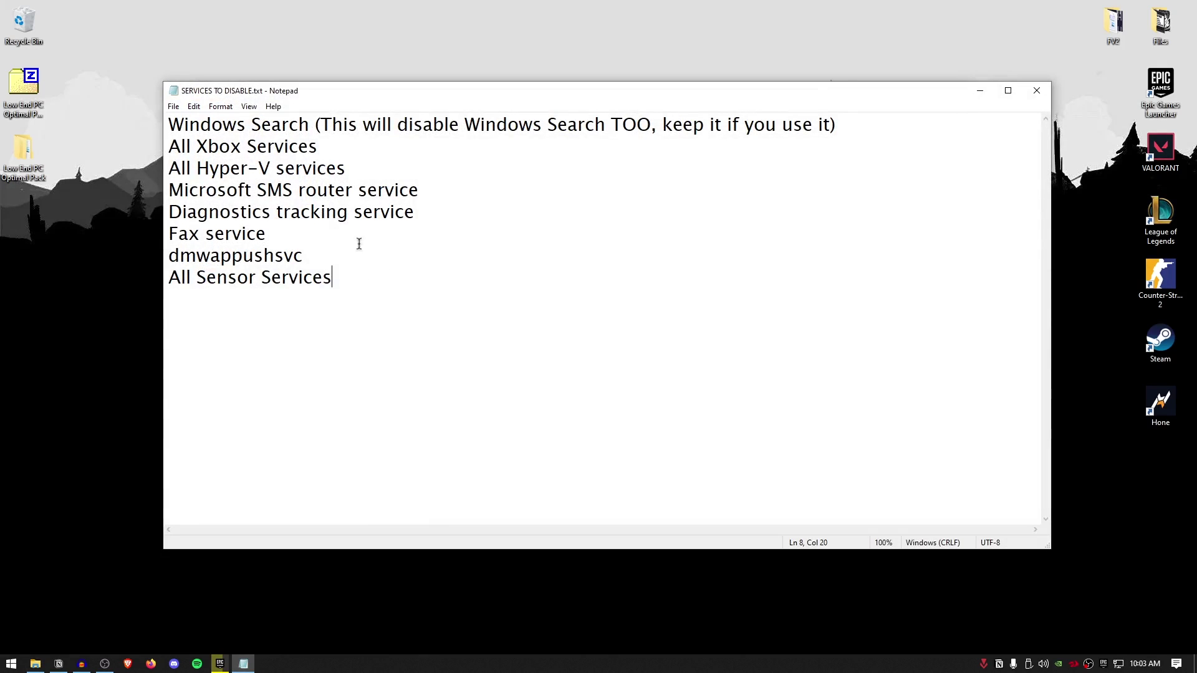
key("ctrl+a")
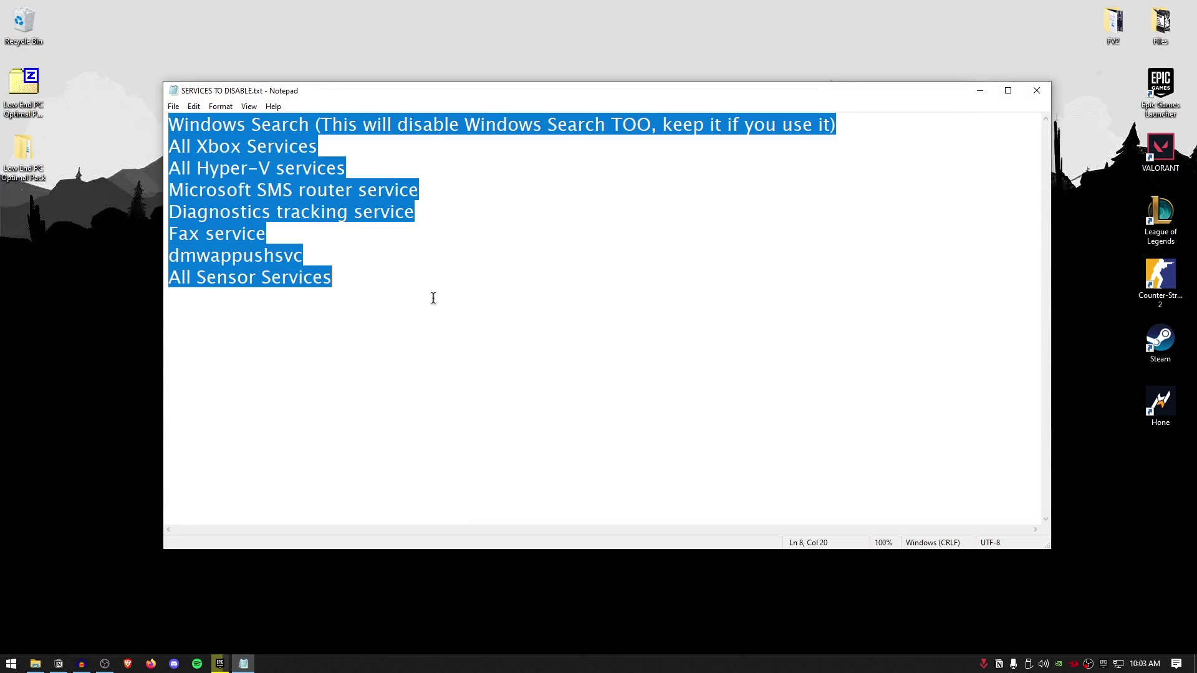
left_click(444, 273)
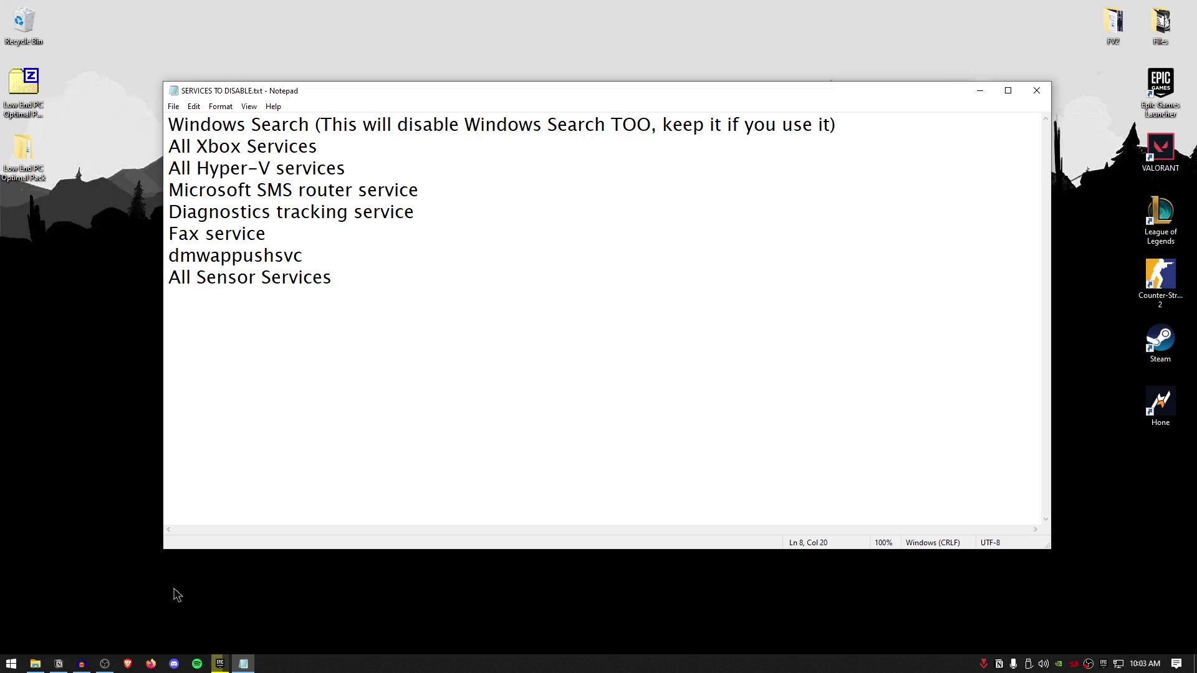
left_click(6, 662)
type("serv")
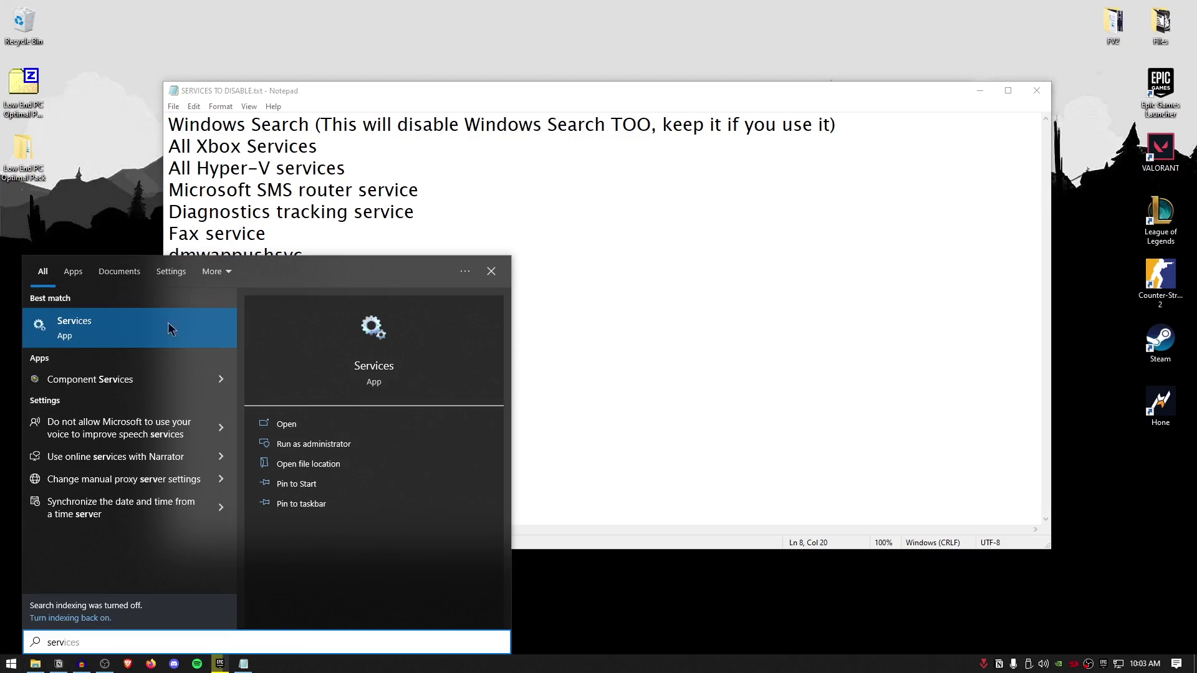
left_click(143, 341)
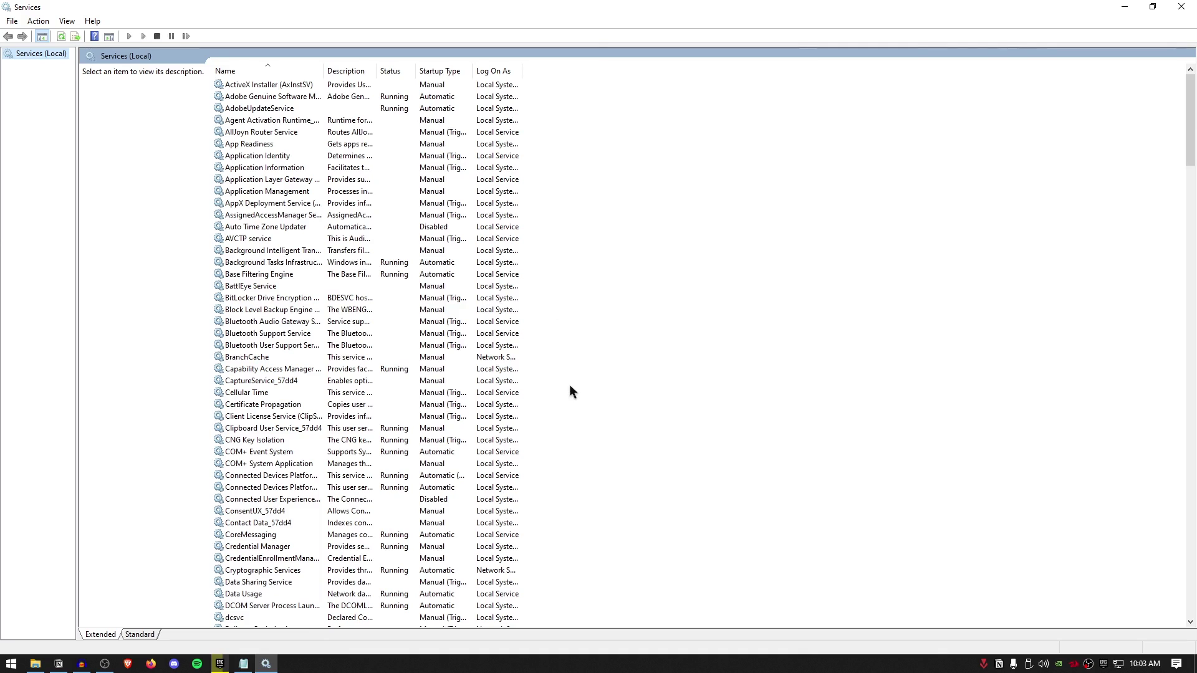
- Check the Windows Search entry in SERVICES TO DISABLE.txt and select the Windows Search service in the Services list
left_click(244, 664)
left_click_drag(169, 125, 853, 137)
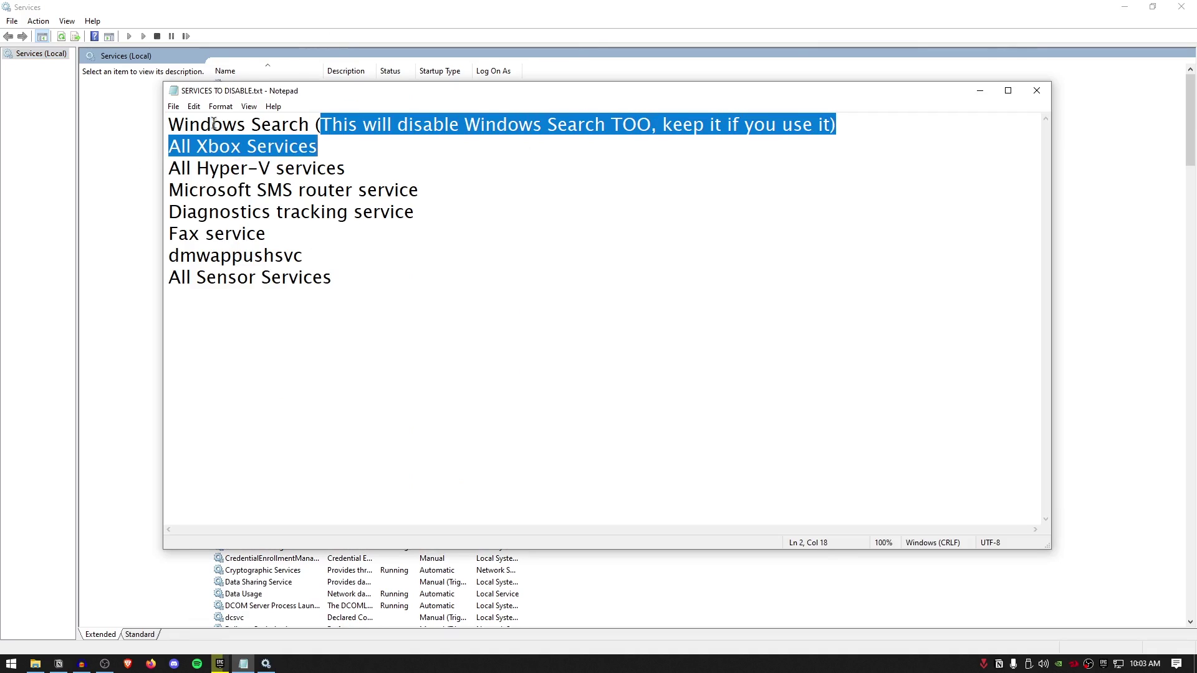
left_click(454, 6)
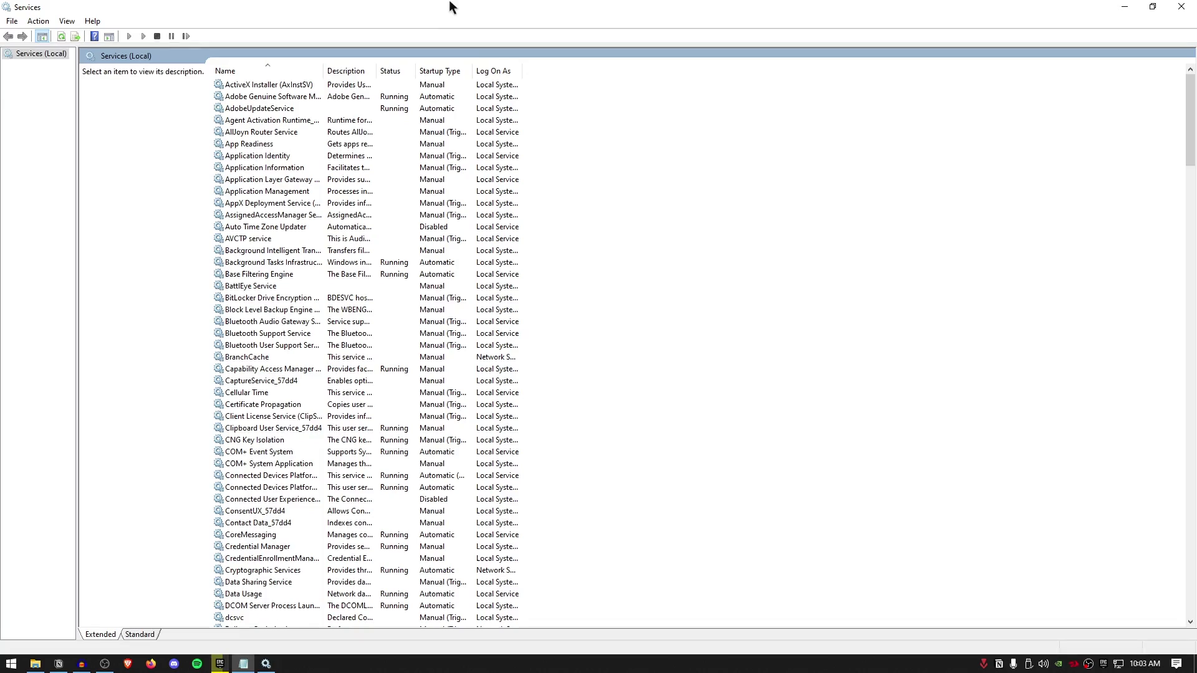
left_click(308, 98)
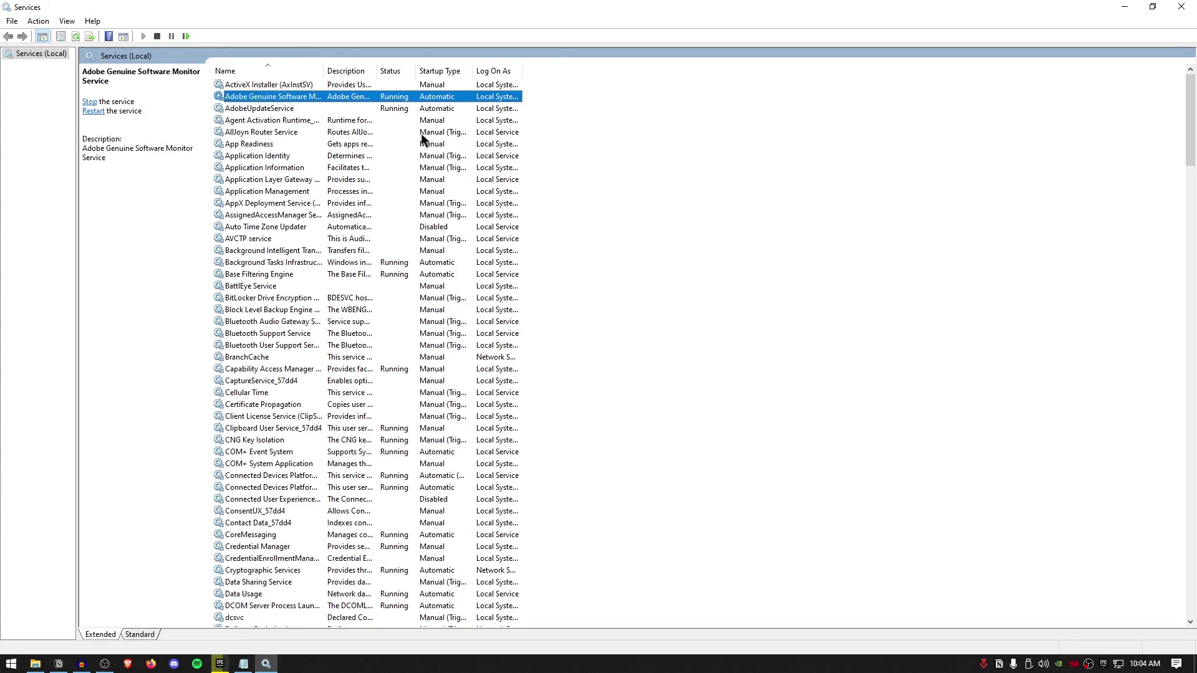
key("w")
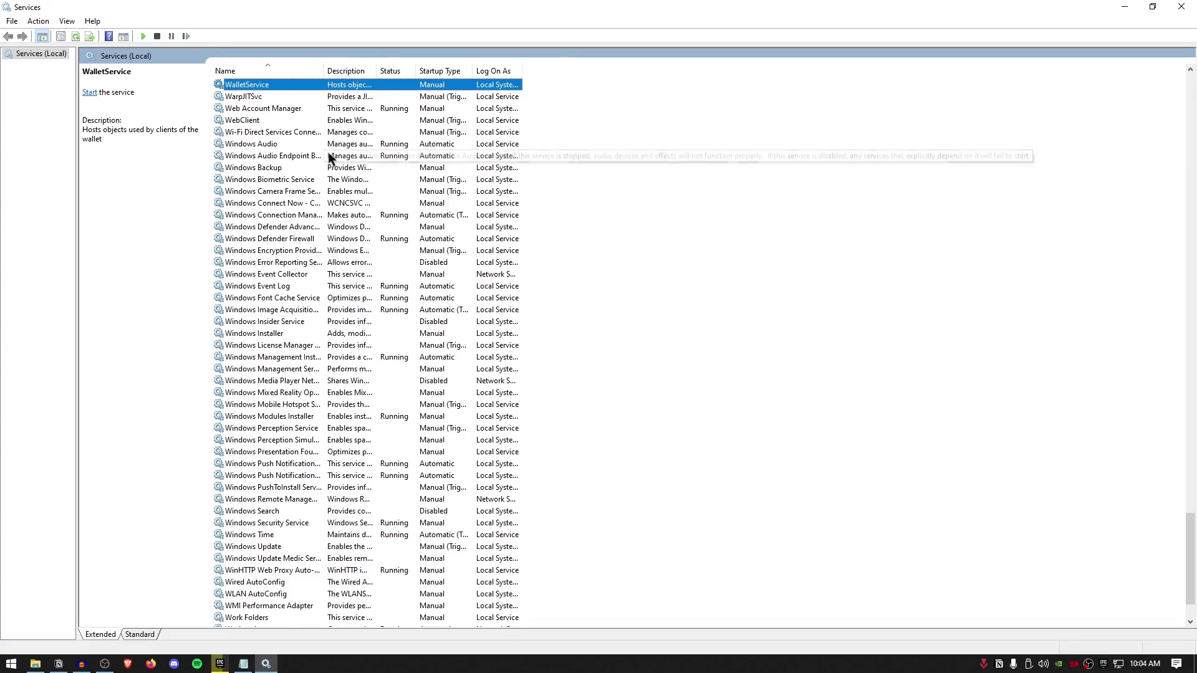
left_click(326, 203)
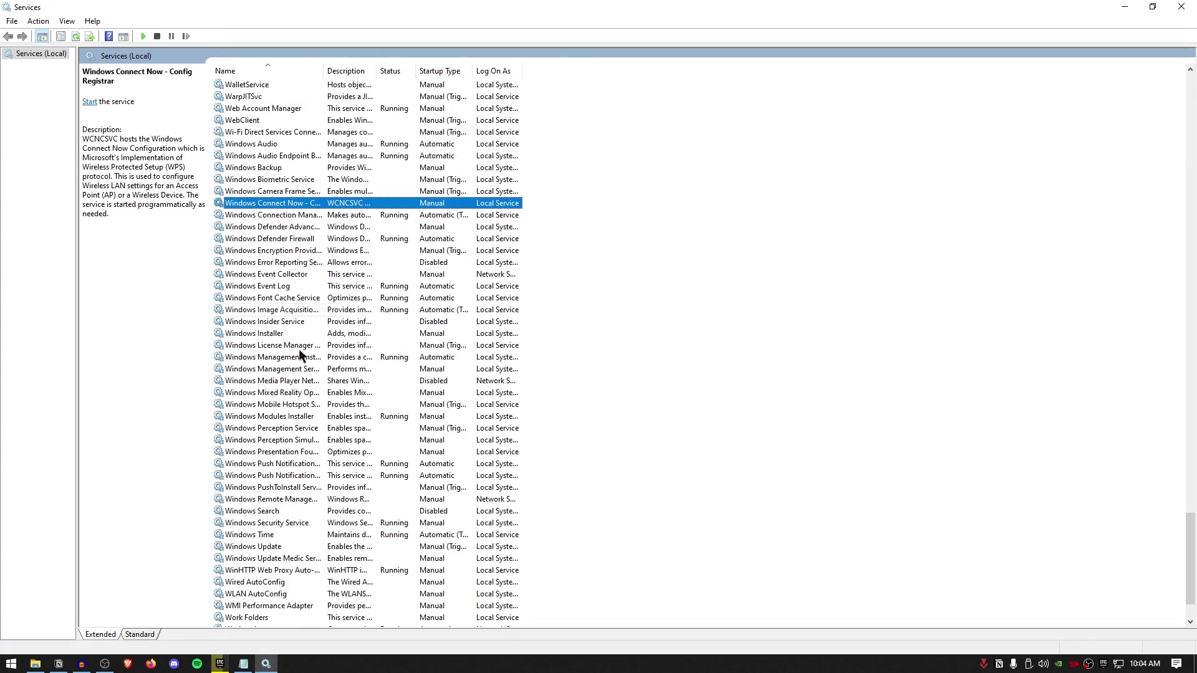
left_click(257, 512)
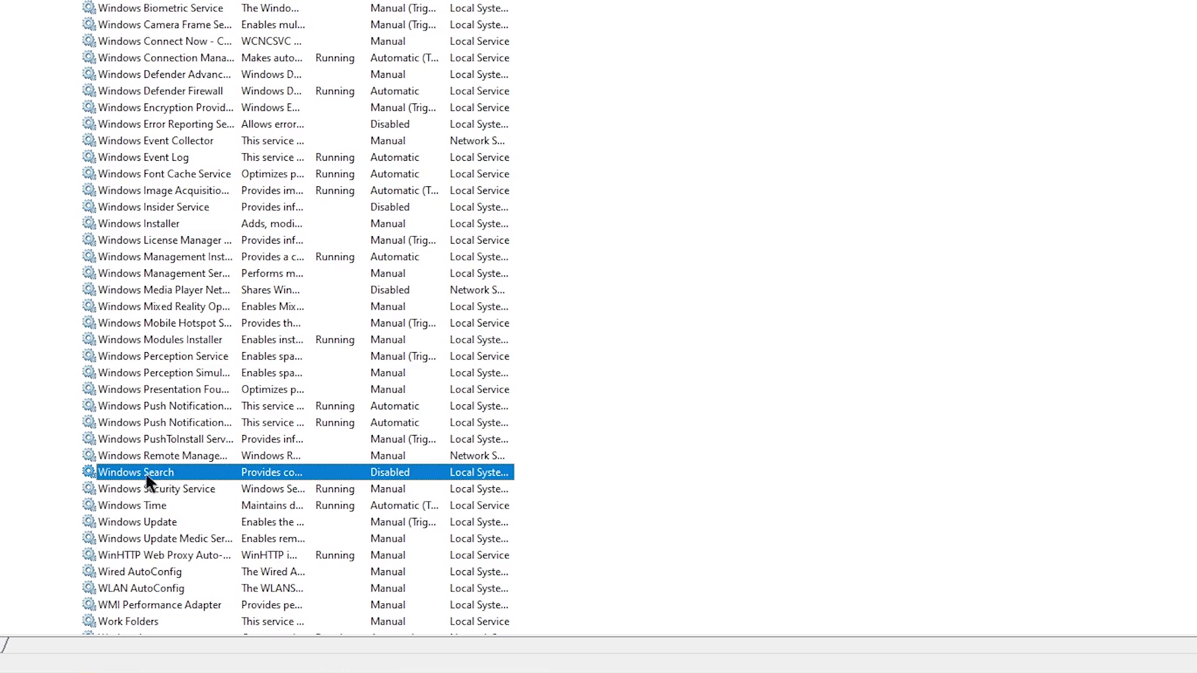
- Set the Windows Search service's startup type to Disabled and confirm its properties
right_click(166, 471)
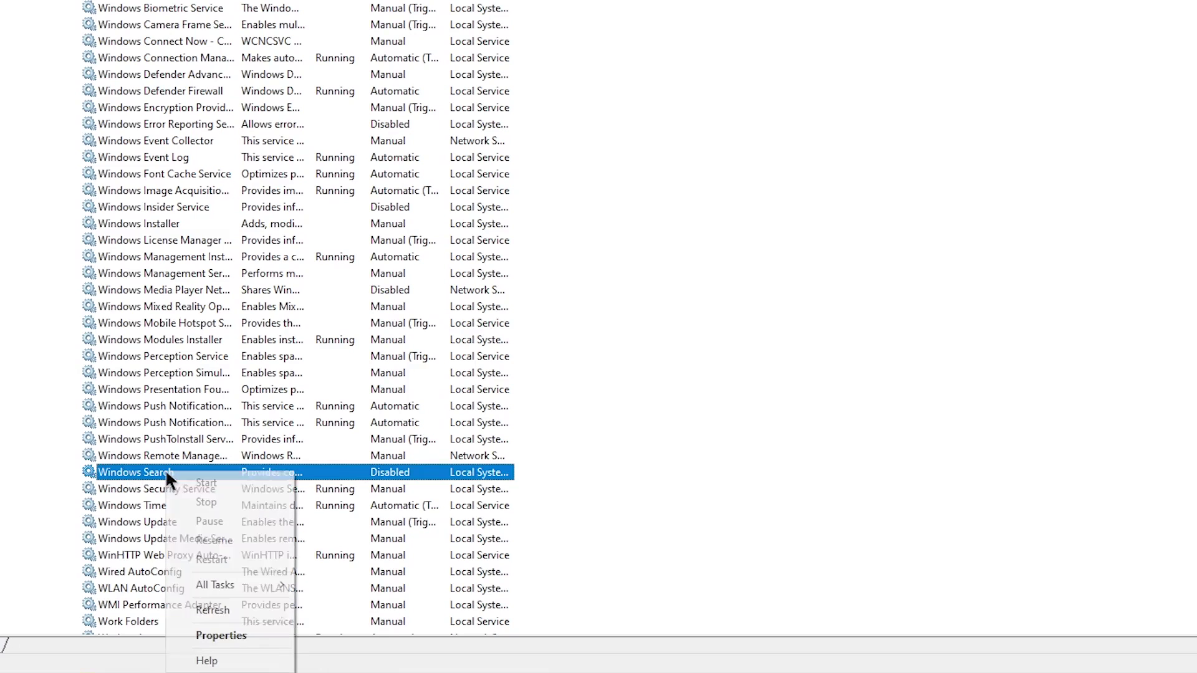
left_click(237, 634)
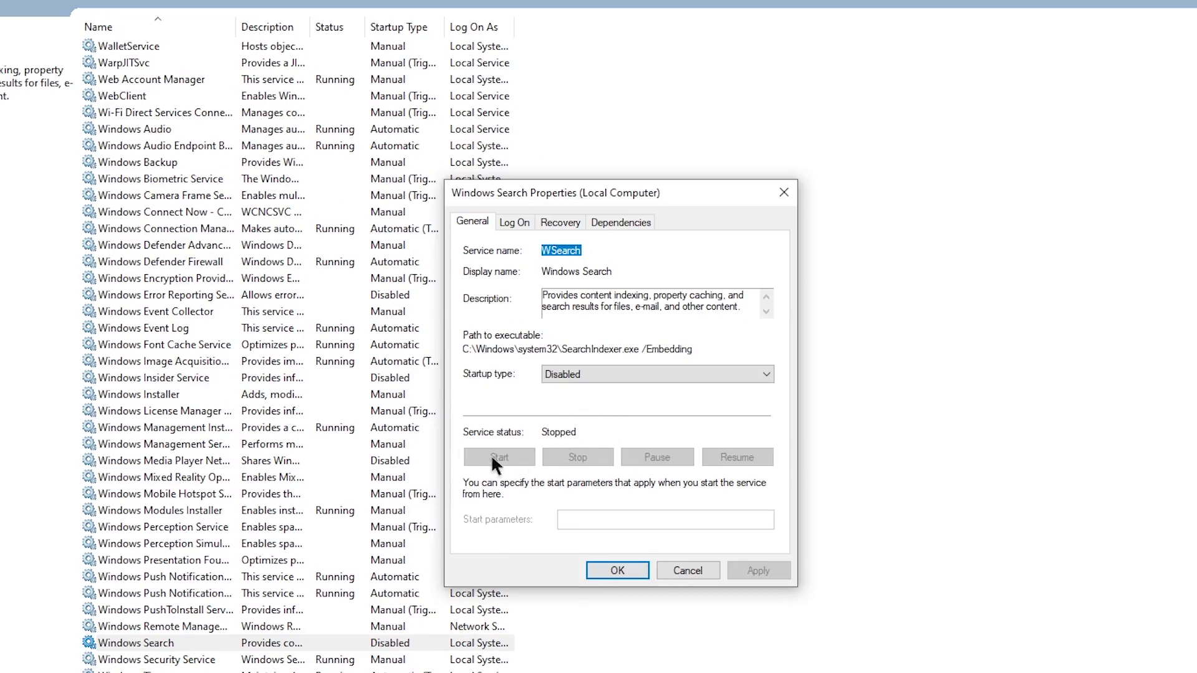
left_click(592, 369)
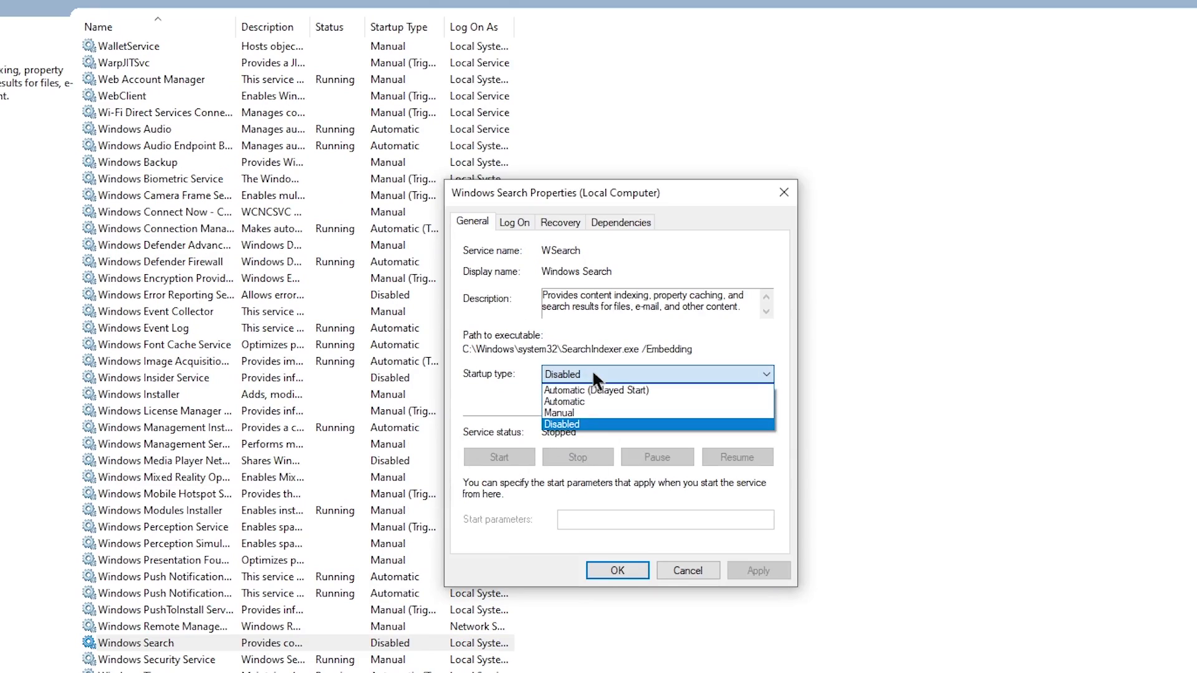
left_click(583, 424)
left_click(621, 569)
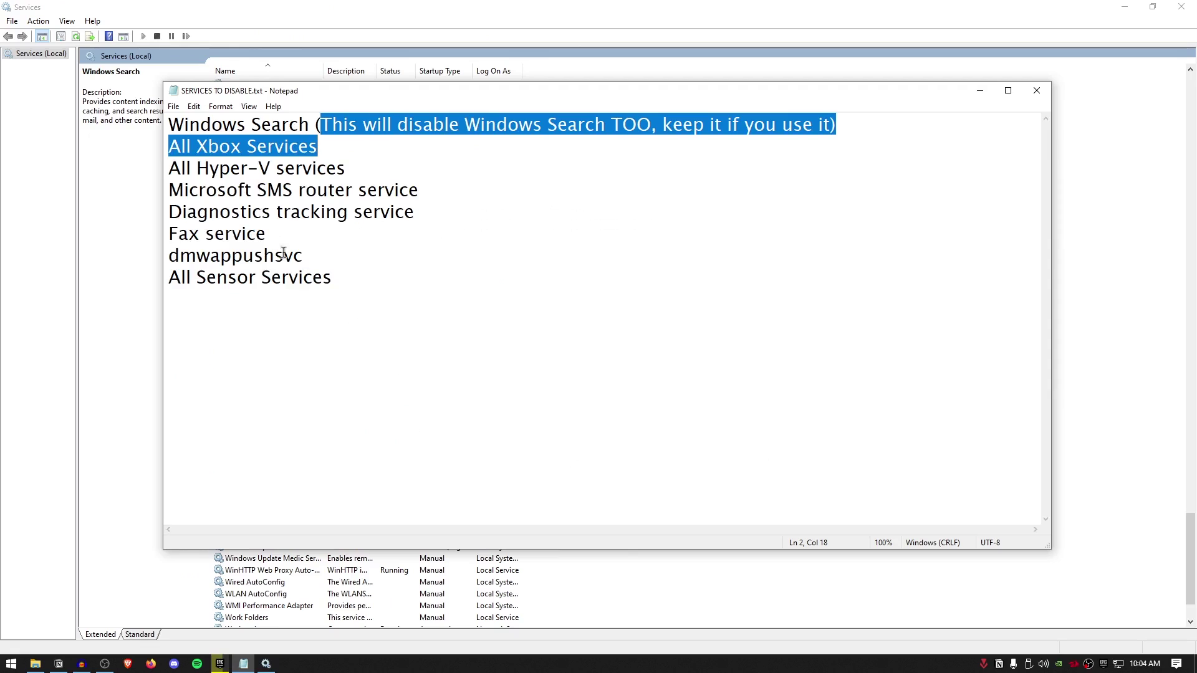
- Find the Xbox services in the Services list and set the Xbox Accessory Management Service's startup type to Disabled
left_click(443, 6)
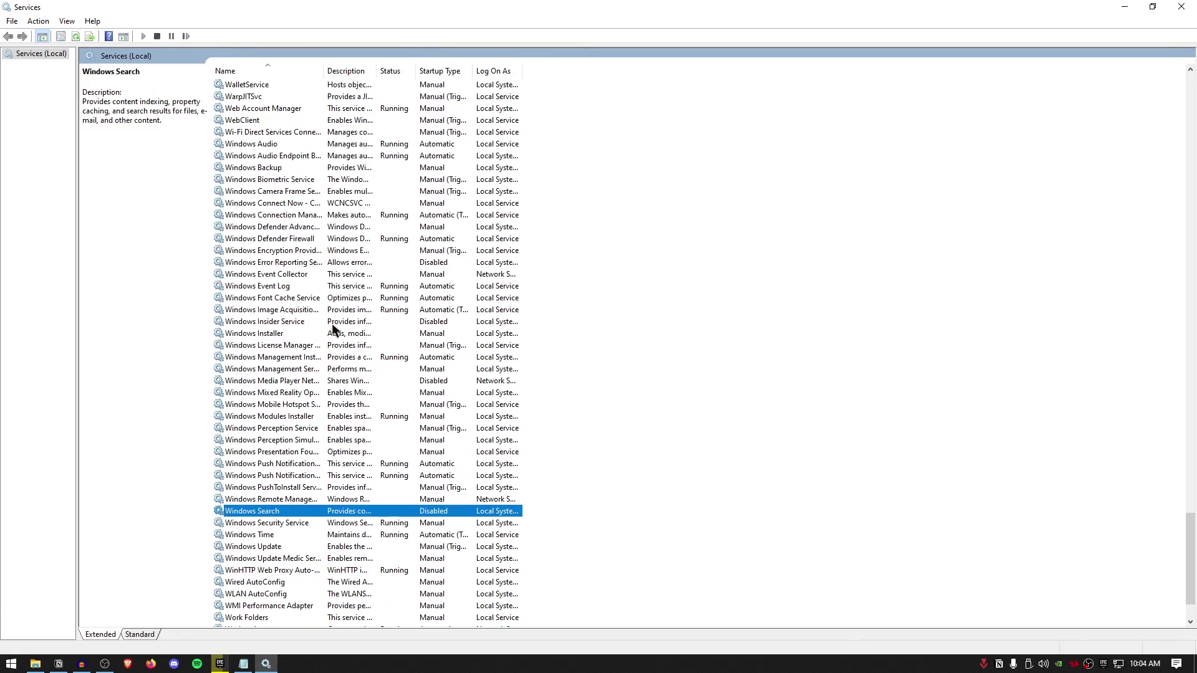
key("x")
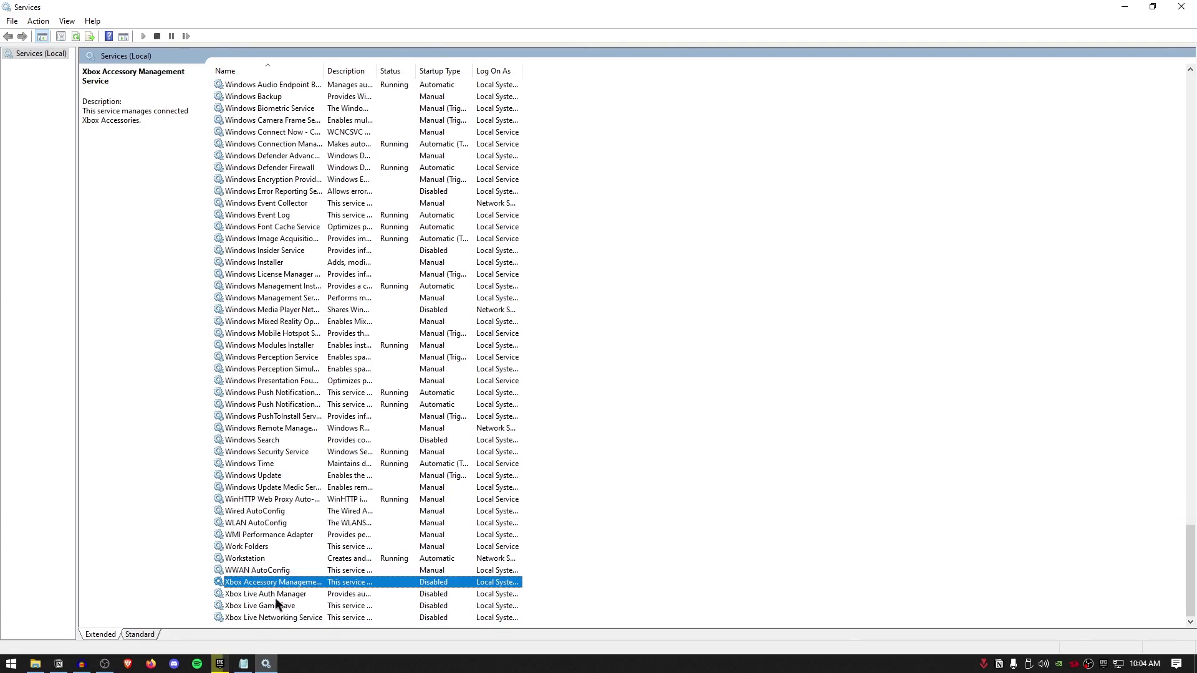
right_click(367, 583)
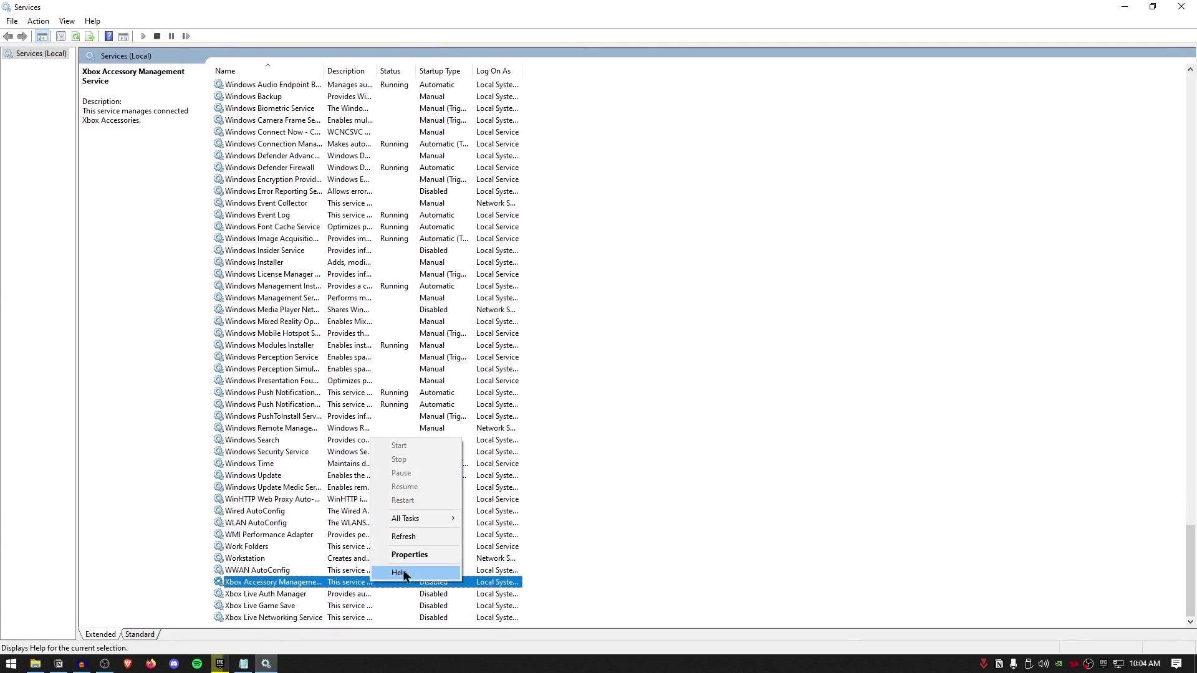
left_click(409, 555)
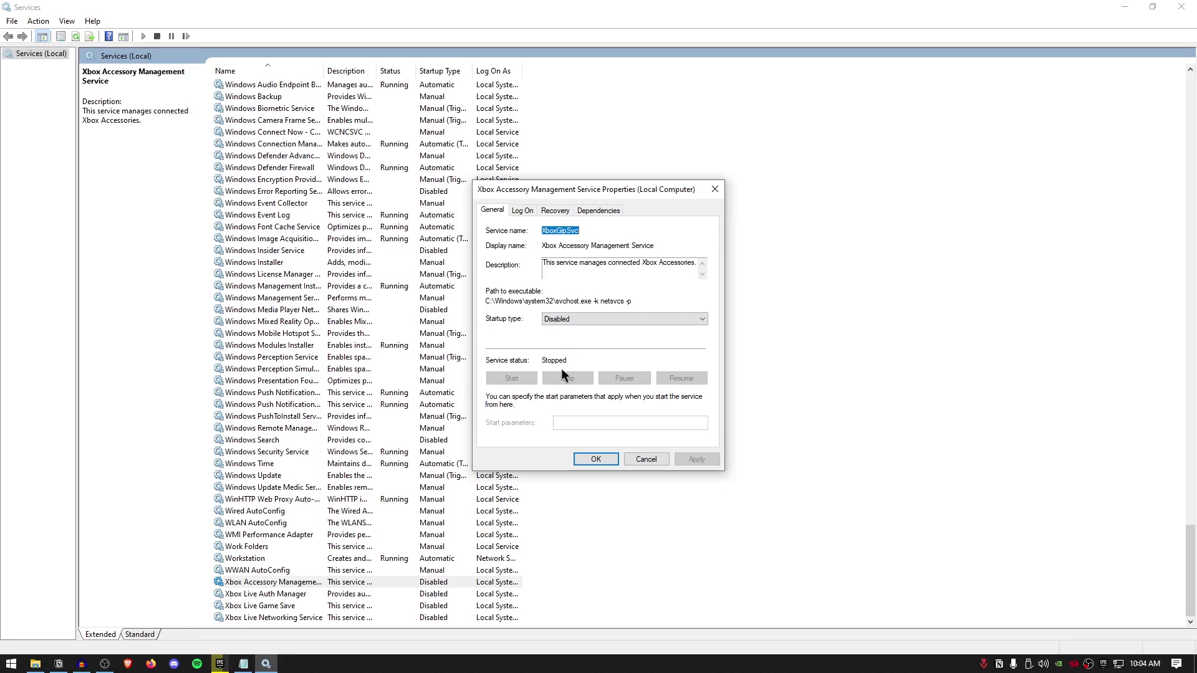
left_click(560, 321)
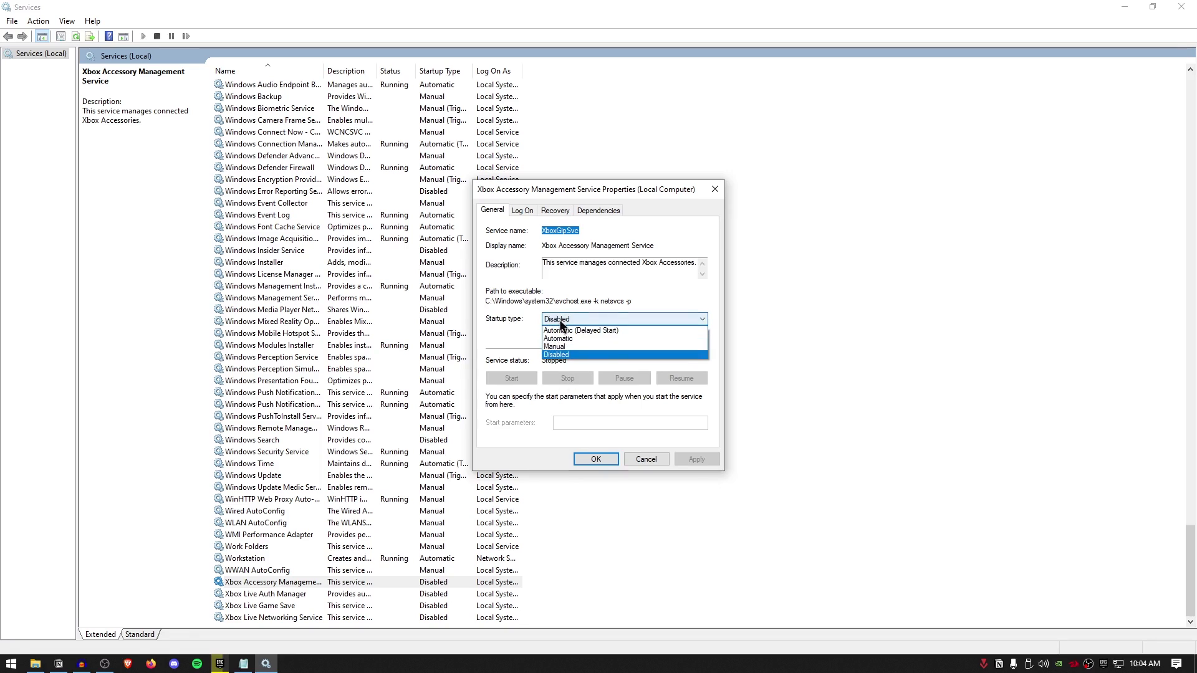
left_click(607, 482)
left_click(589, 457)
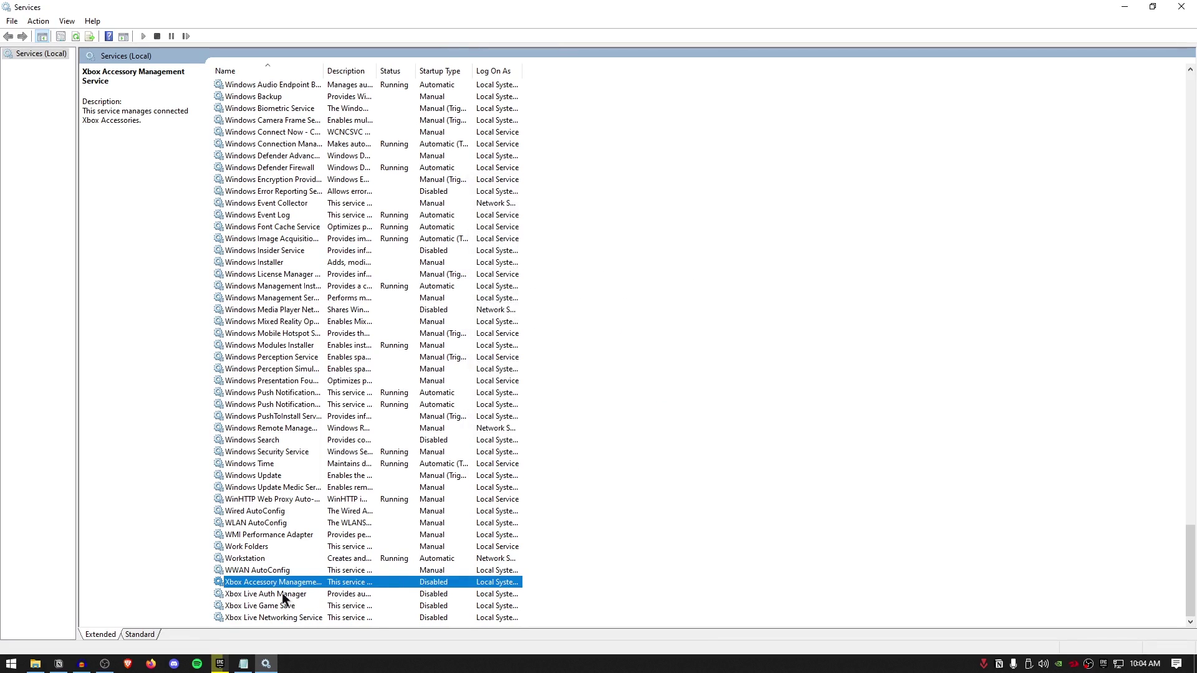
- Check the startup types of Xbox Live Auth Manager, Xbox Live Game Save and Xbox Live Networking Service
left_click(237, 598)
left_click(289, 608)
left_click(295, 618)
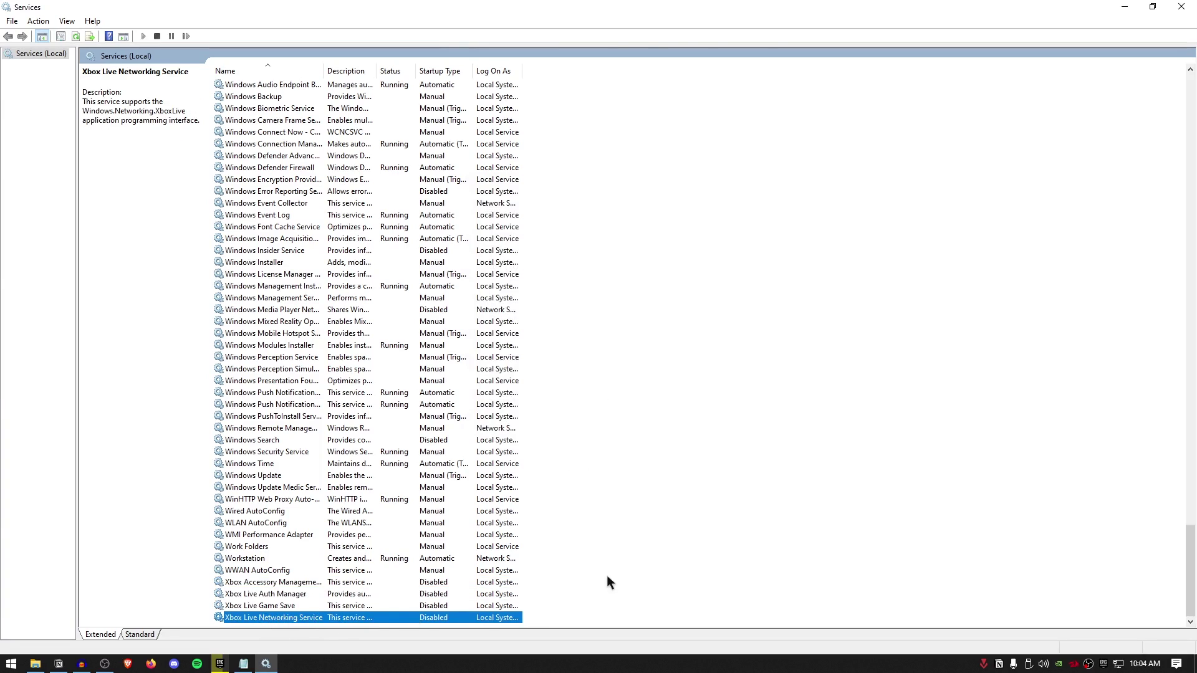
- Look up the All Hyper-V services entry in SERVICES TO DISABLE.txt and set the Hyper-V Data Exchange Service to Disabled
key("alt+Tab")
left_click_drag(169, 167, 451, 165)
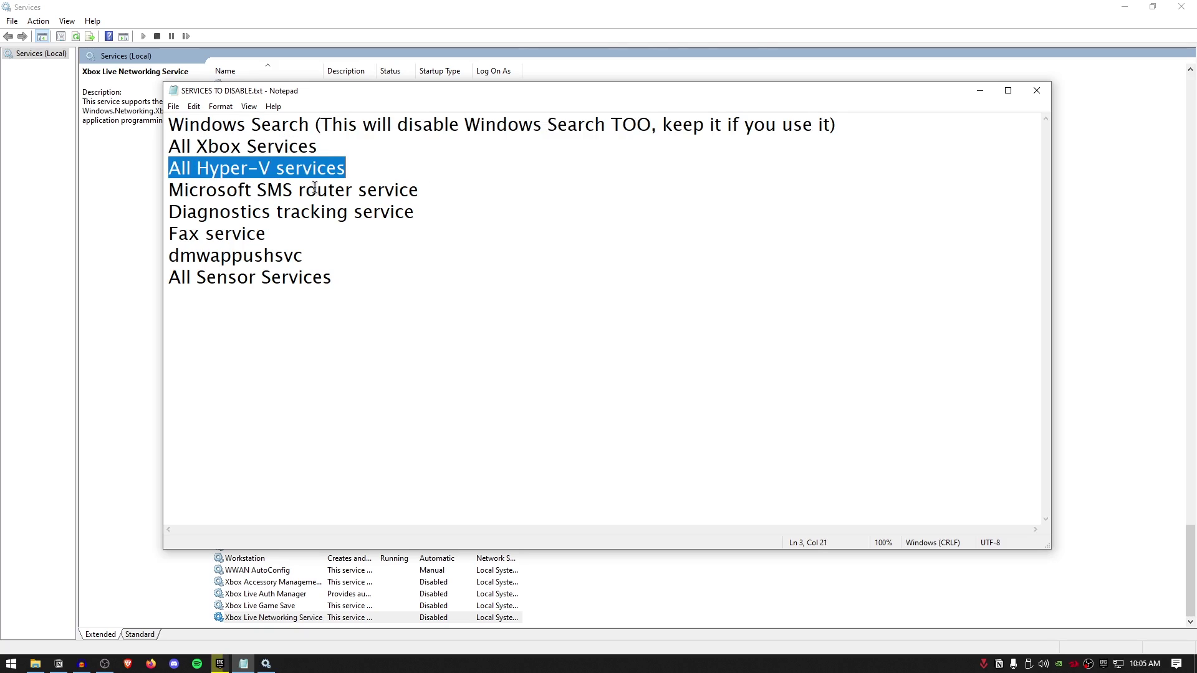
left_click_drag(197, 168, 405, 164)
left_click(464, 7)
left_click(280, 192)
key("h")
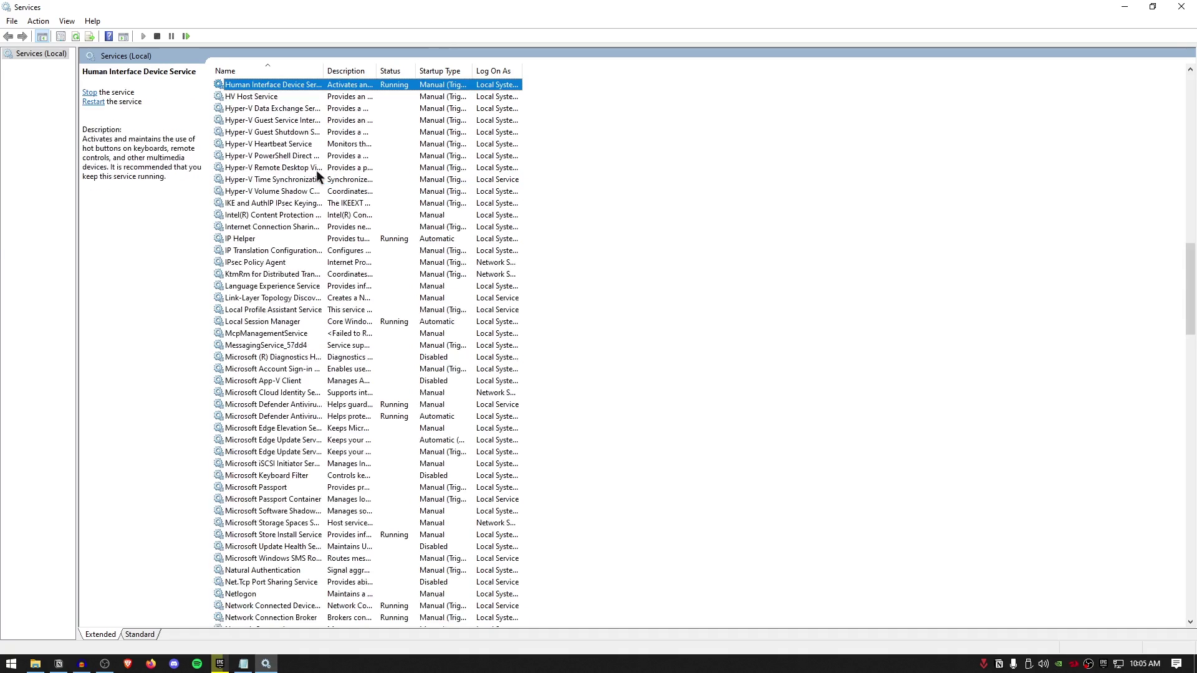
key("y")
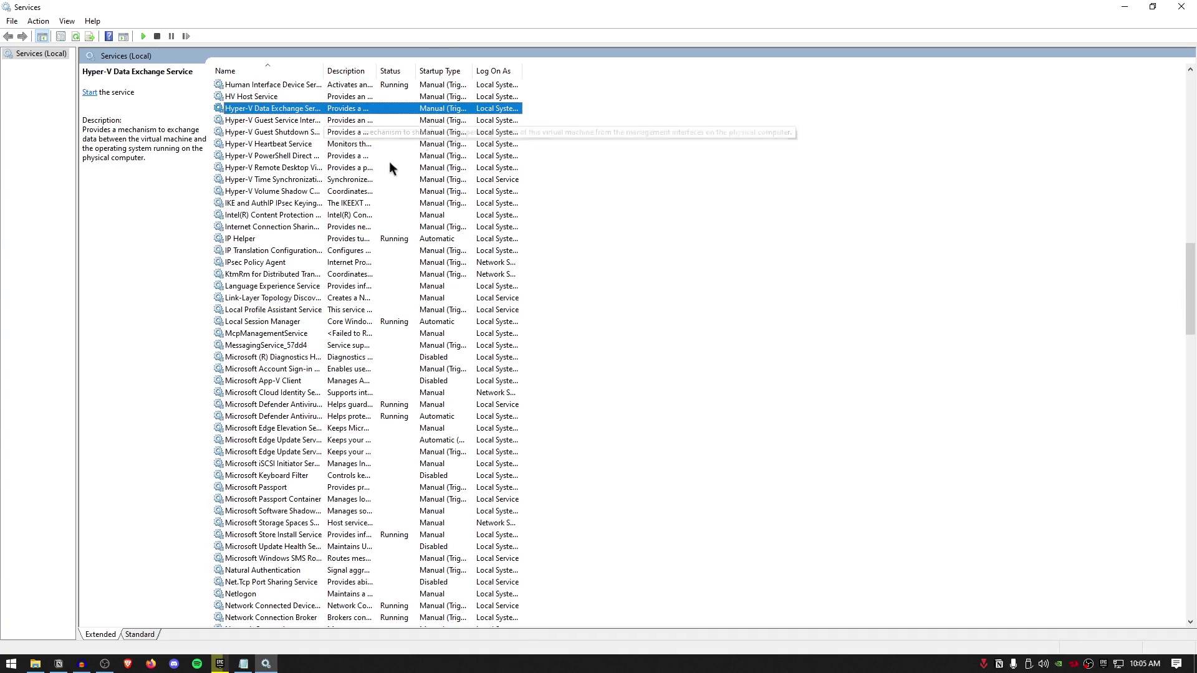
left_click(235, 121)
left_click(303, 191)
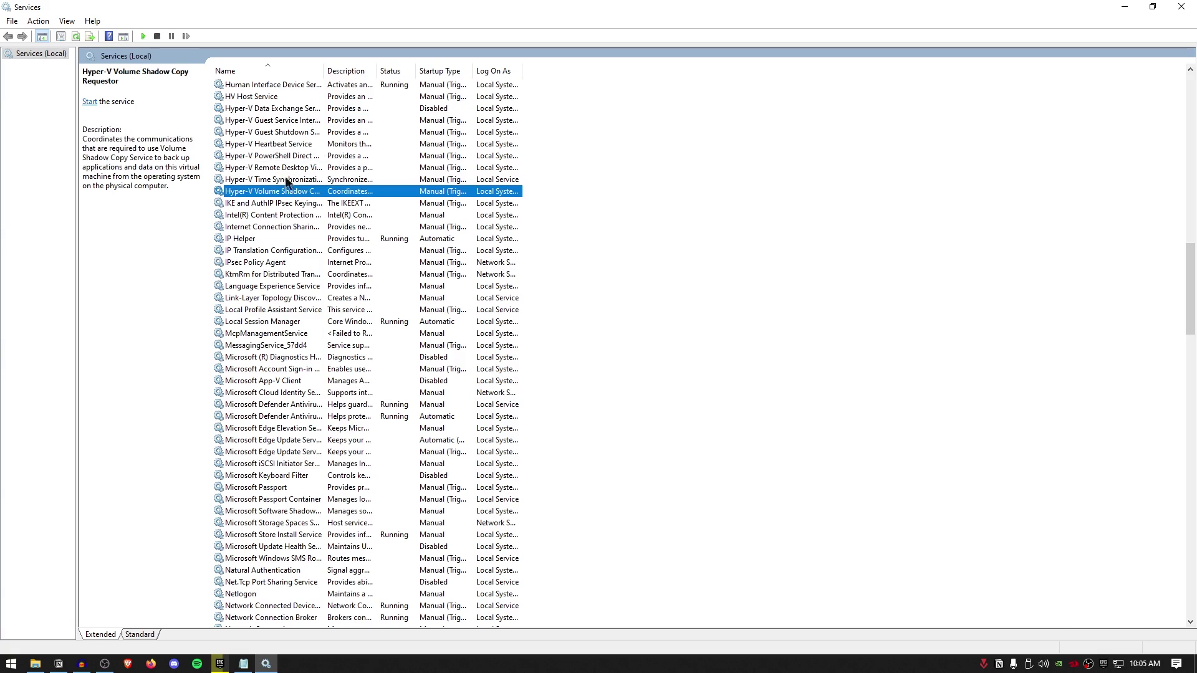
- Check the Microsoft SMS router service entry in SERVICES TO DISABLE.txt and review the Sensor Monitoring Service and Sensor Service in Services
key("alt+Tab")
left_click_drag(171, 191, 508, 198)
left_click(447, 5)
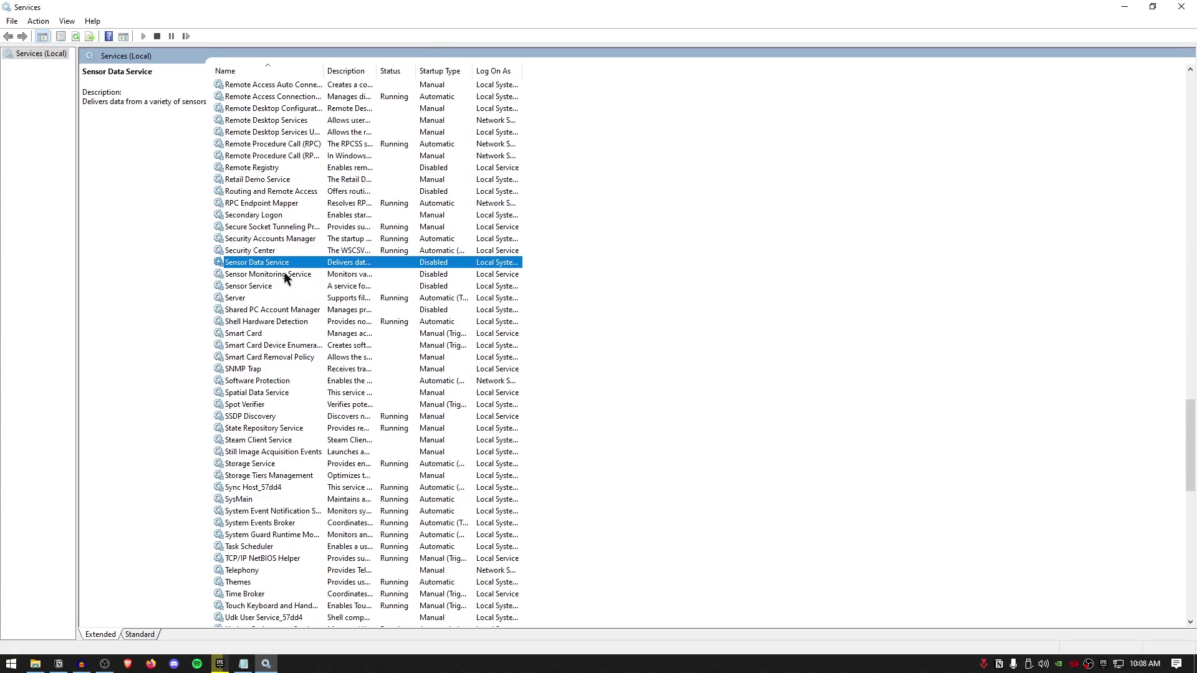
left_click(298, 275)
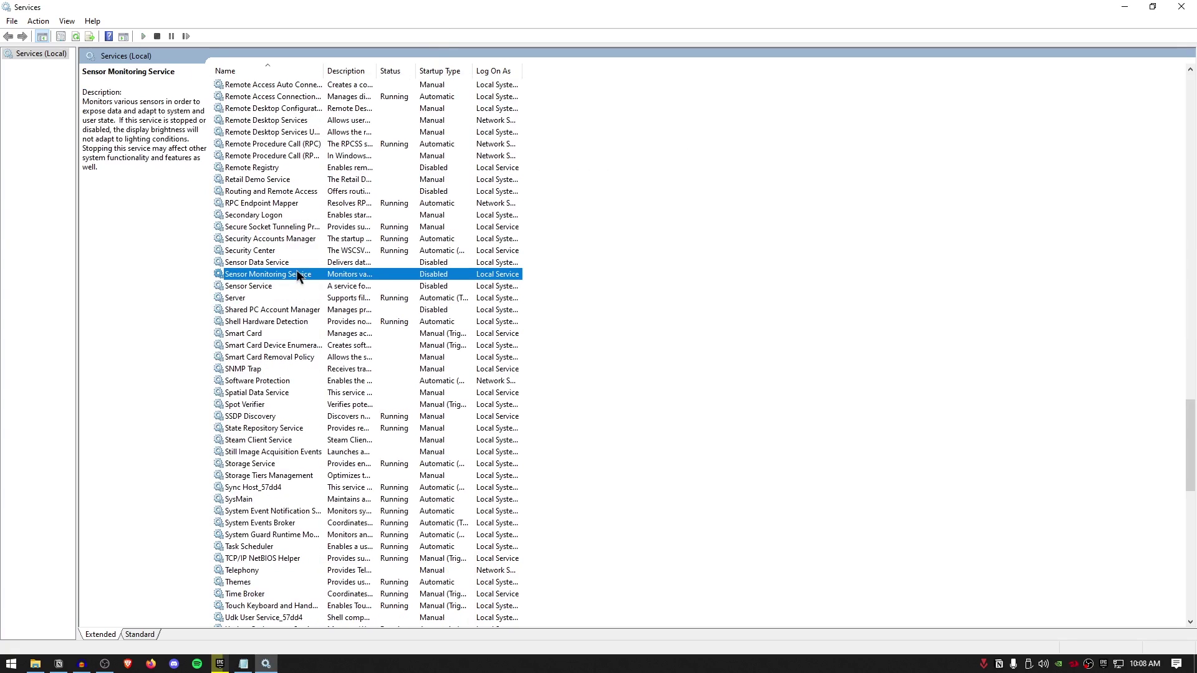
left_click(263, 287)
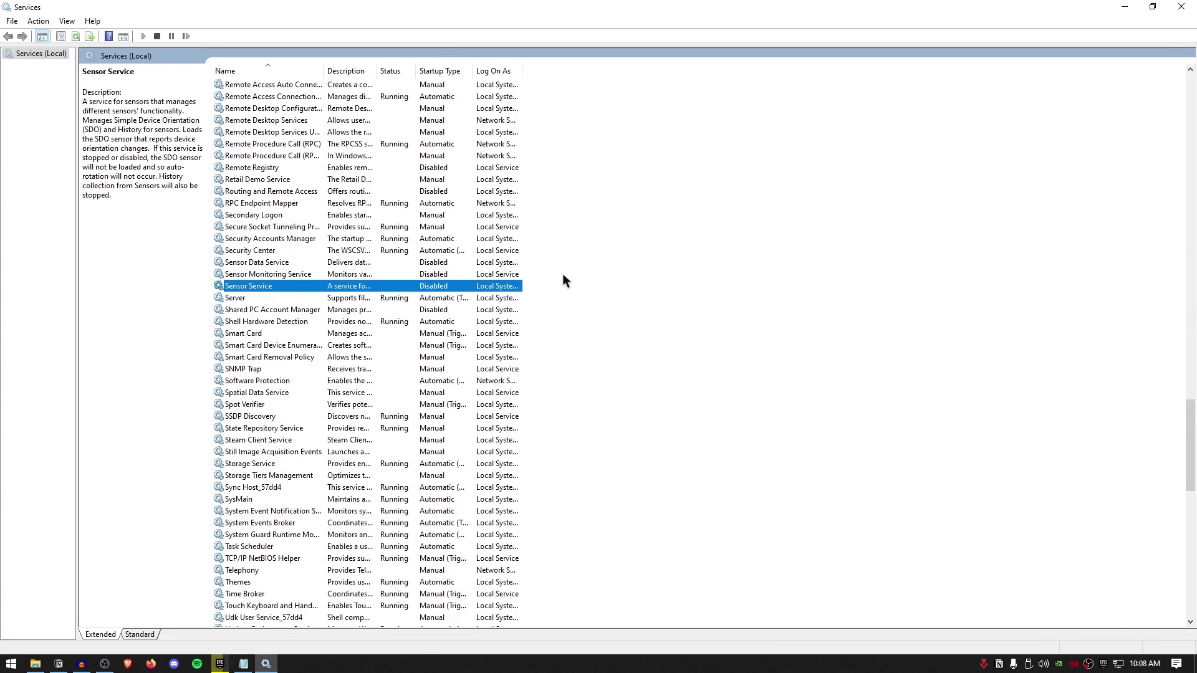
- Close the Services window and the SERVICES TO DISABLE.txt file
left_click(1192, 12)
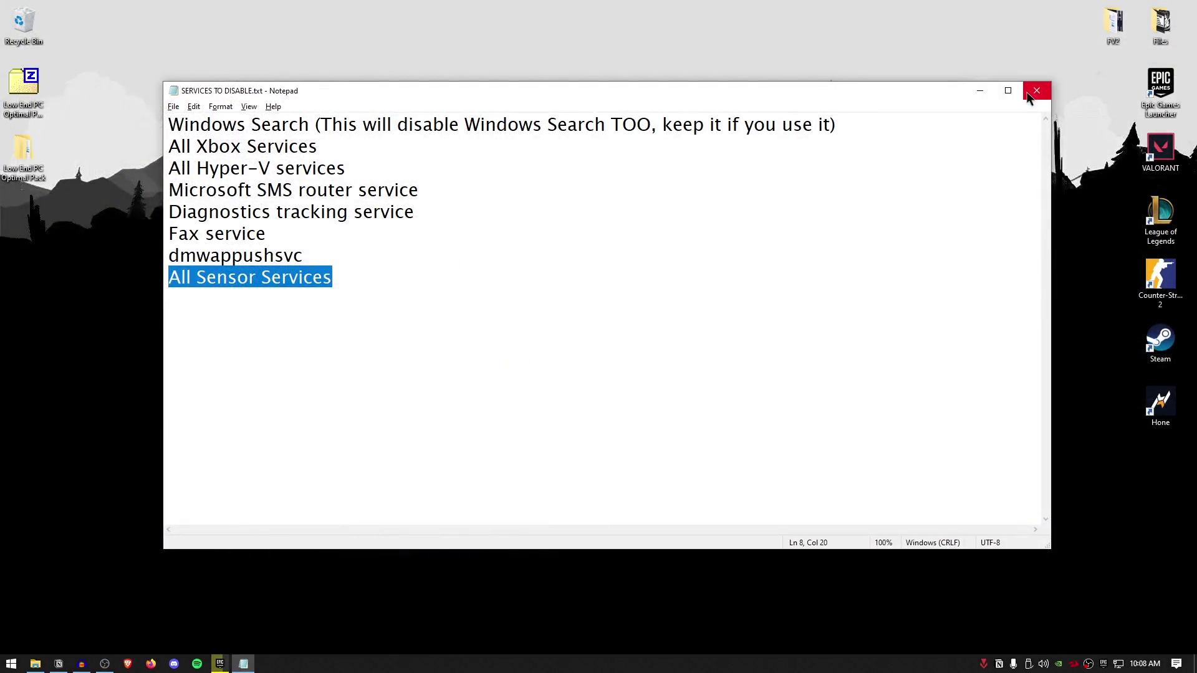
left_click(1029, 97)
left_click(947, 95)
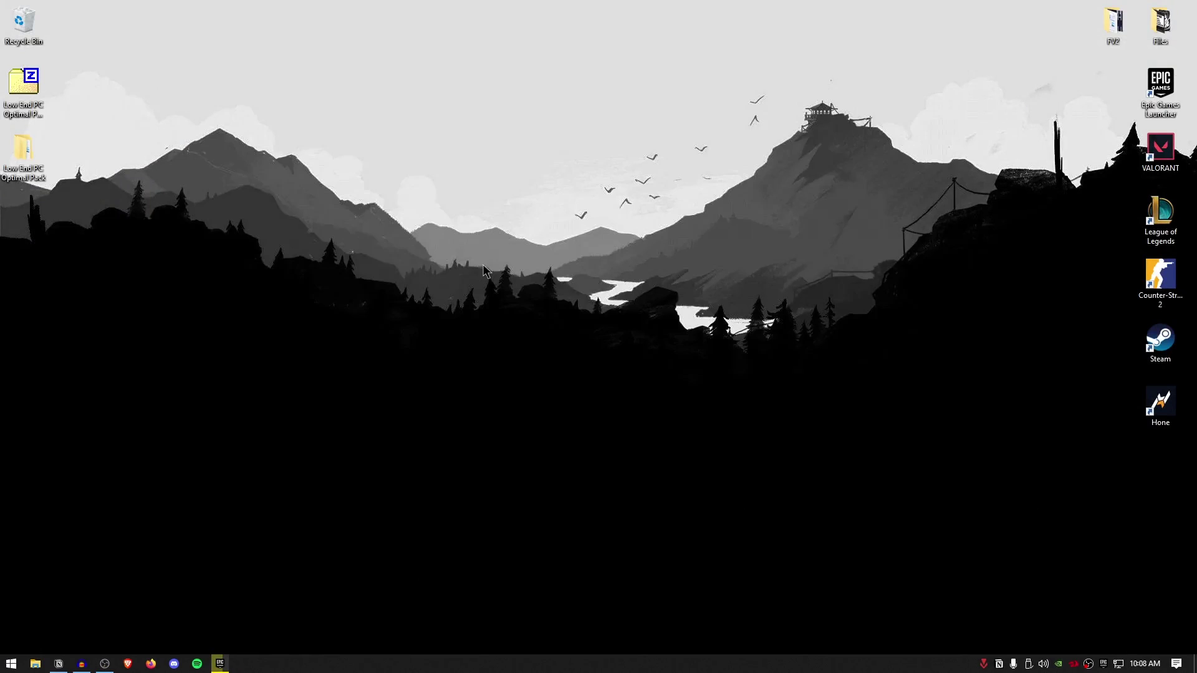
- Open Windows Settings and check the Background apps options under Privacy
left_click(10, 663)
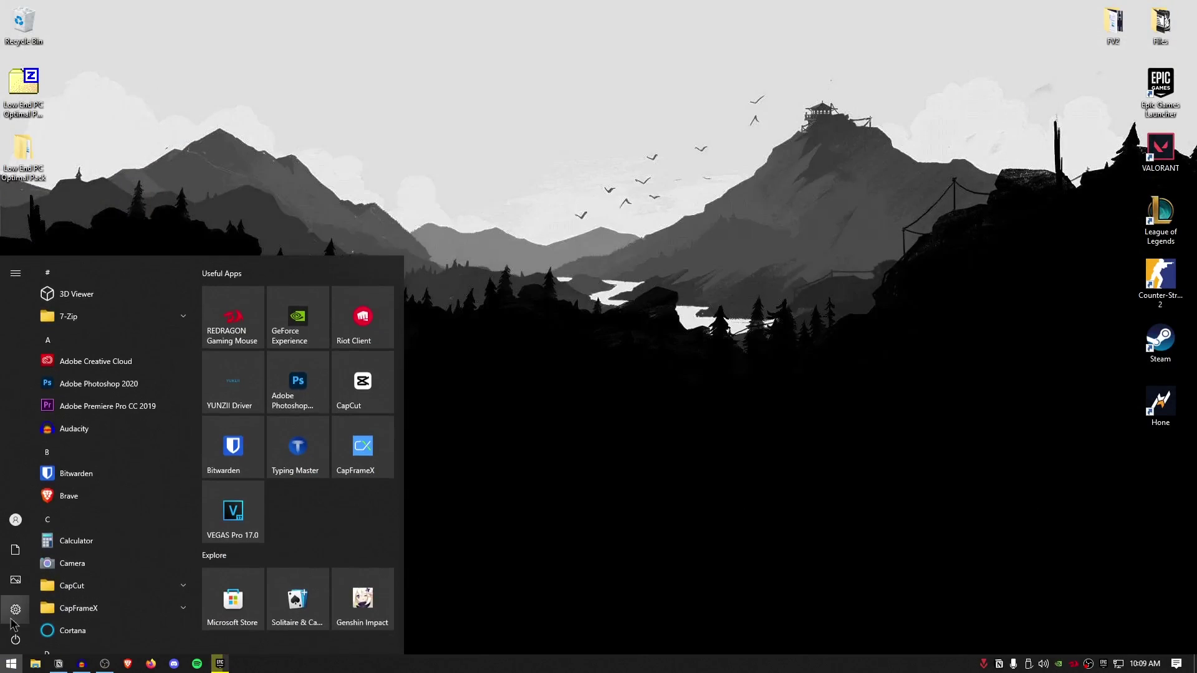
left_click(10, 611)
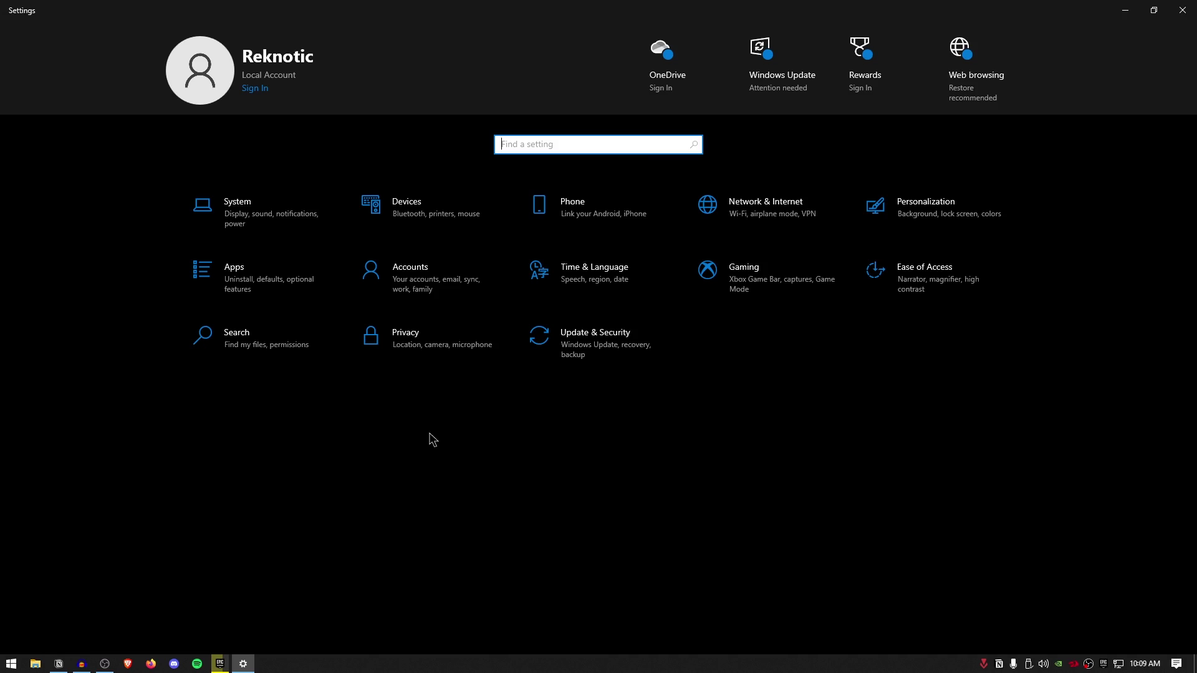
left_click(433, 354)
scroll(85, 429, "down", 6)
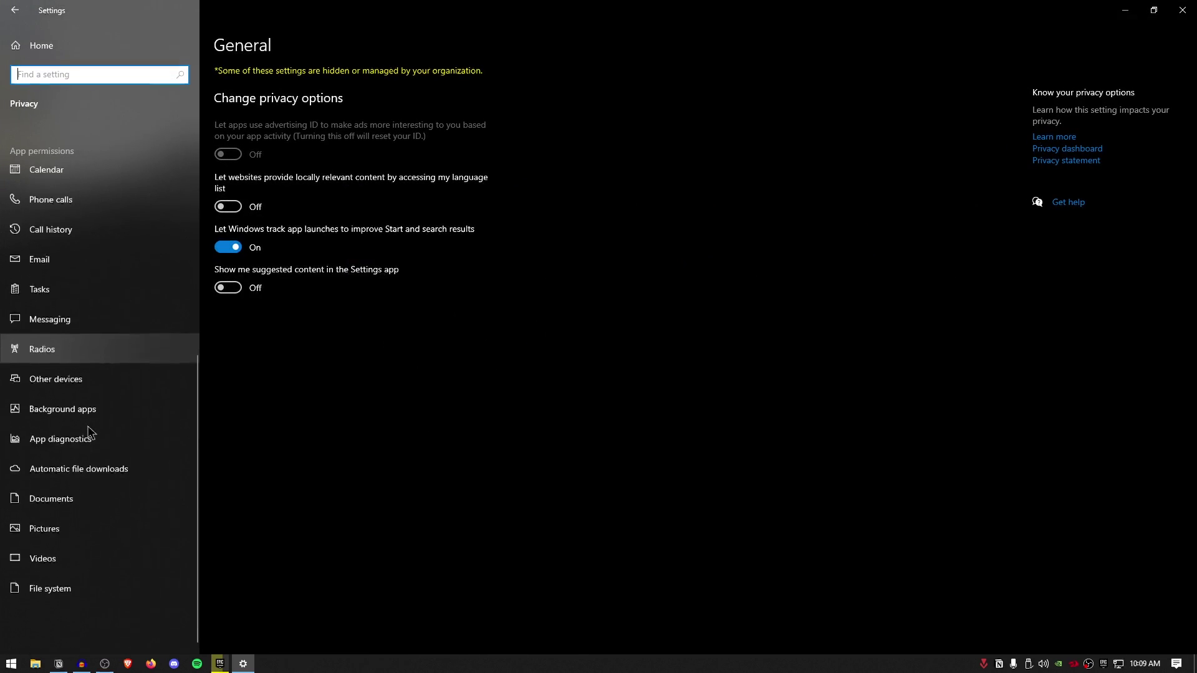
left_click(74, 411)
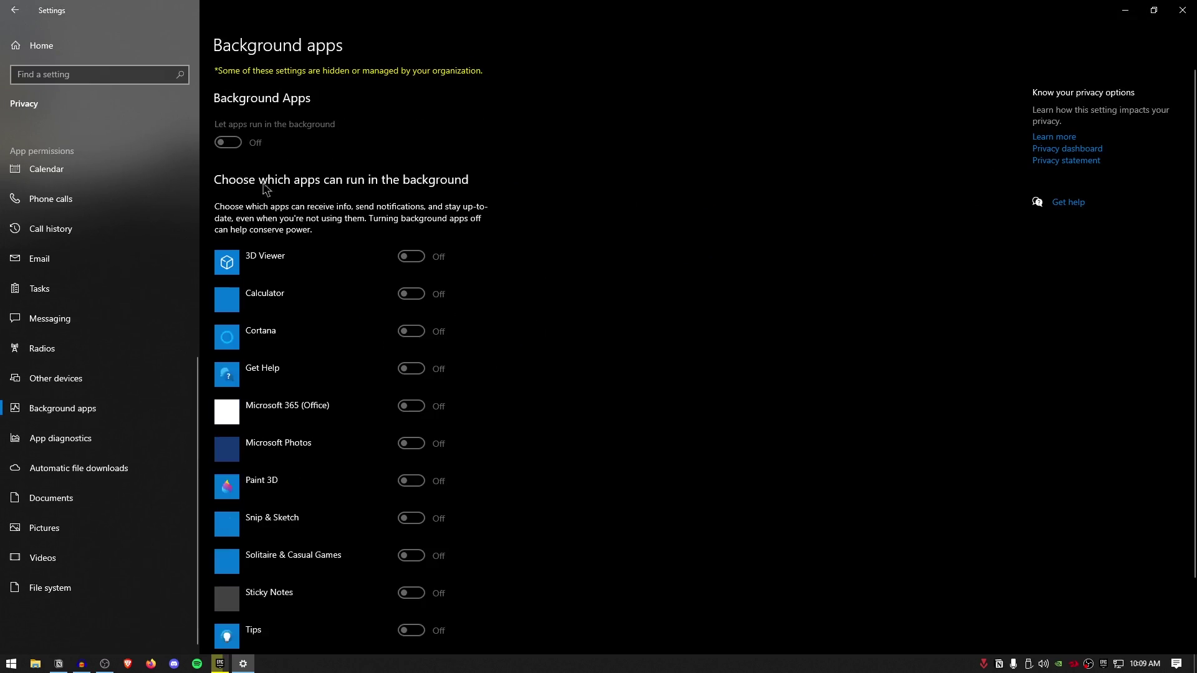
- Check the Xbox Game Bar and Game Mode switches in the Gaming settings
left_click(46, 45)
left_click(799, 282)
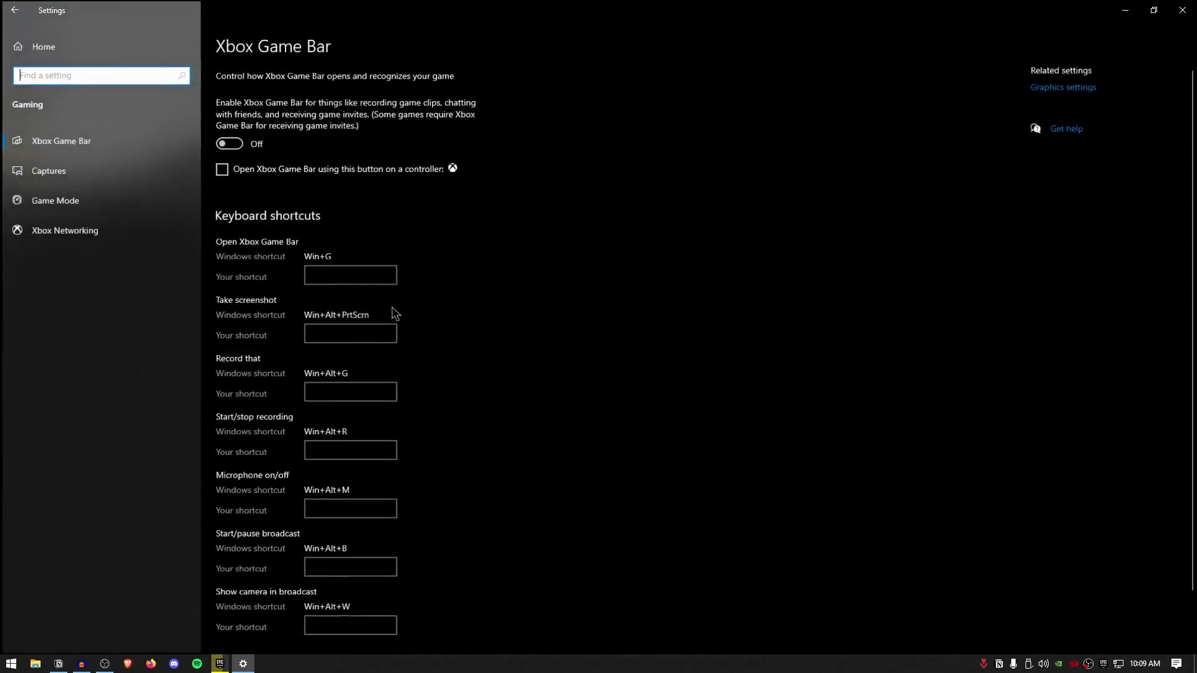
left_click(85, 200)
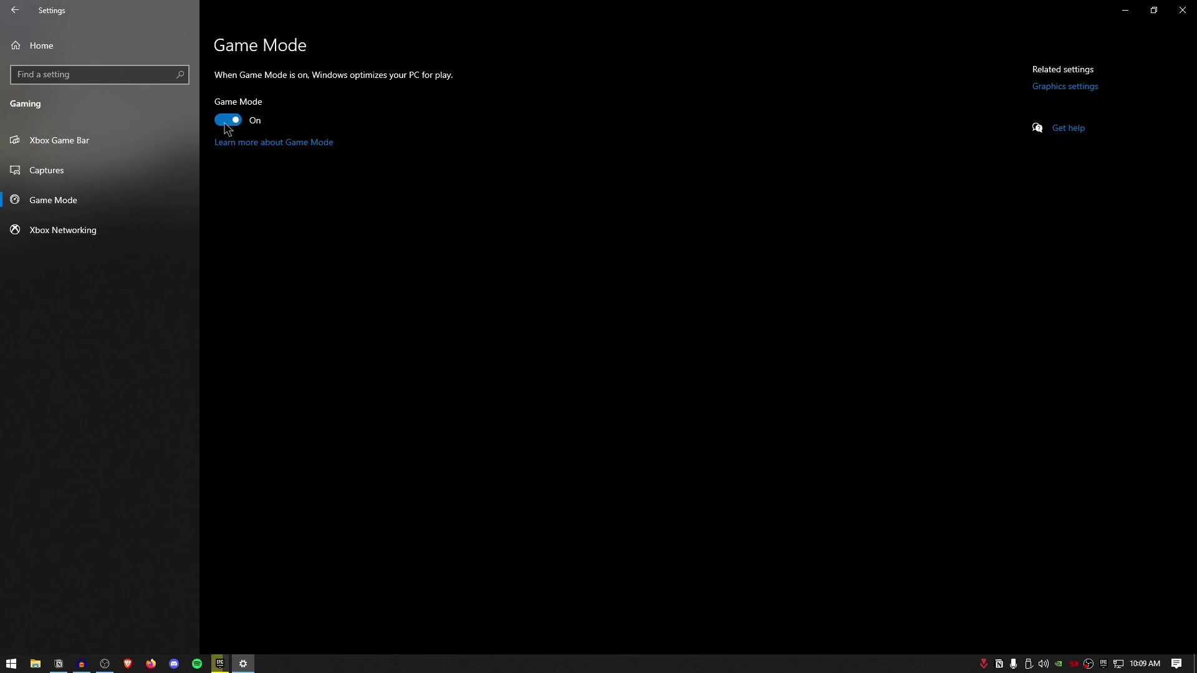
- Open Graphics settings, choose Desktop app as the app type, and open then dismiss the file browser for game executables
left_click(1058, 87)
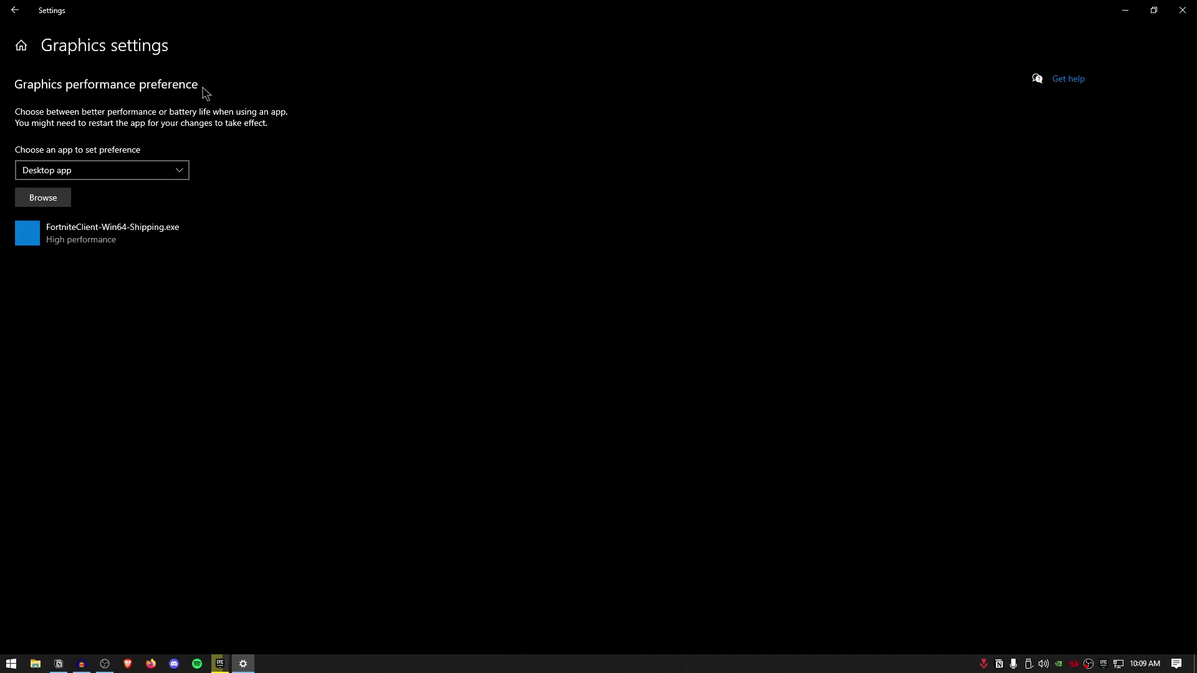
left_click(133, 169)
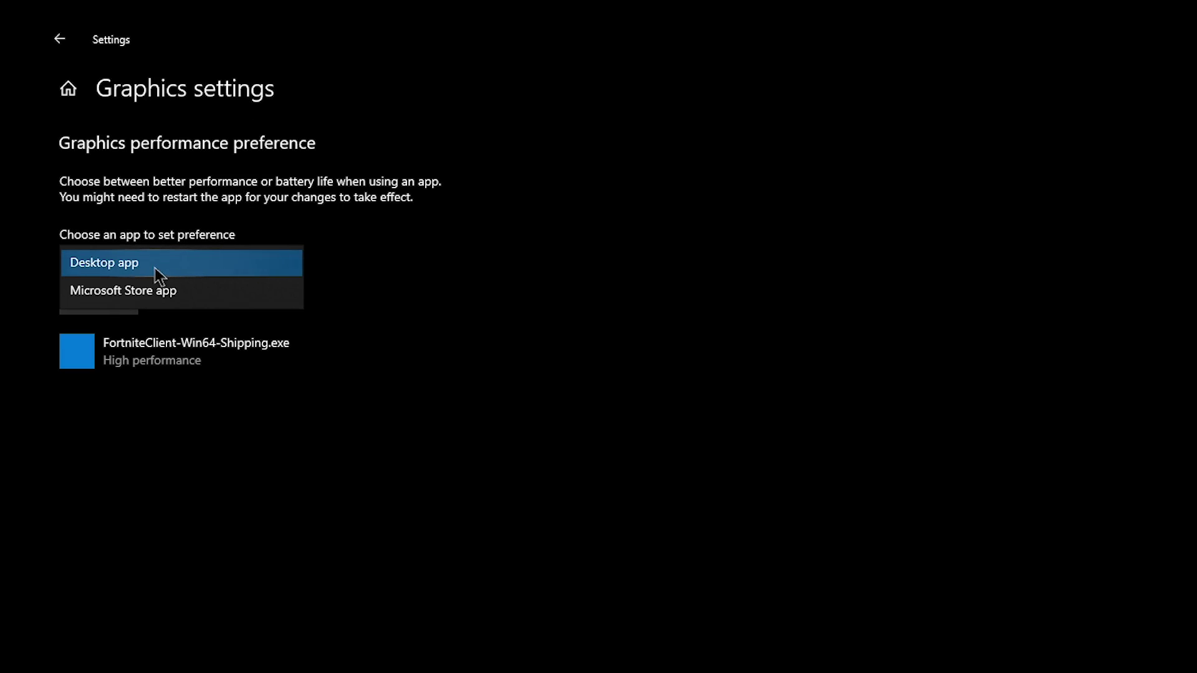
left_click(156, 270)
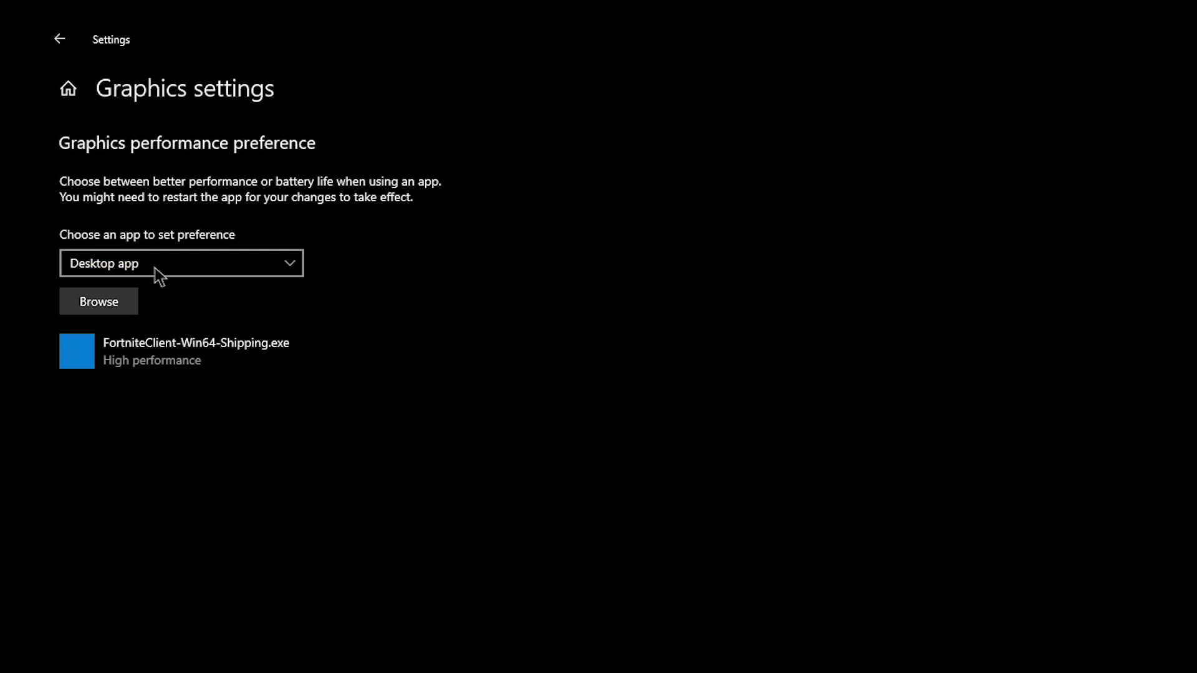
left_click(124, 301)
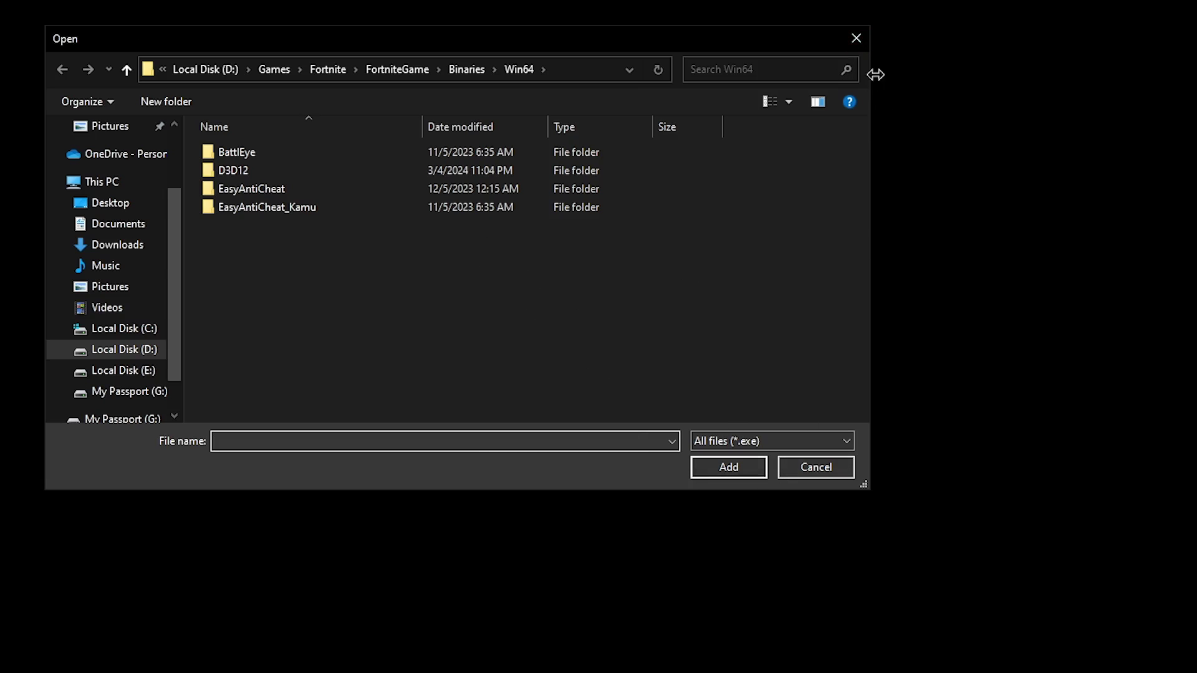
left_click(857, 38)
- Save the graphics preference of FortniteClient-Win64-Shipping.exe as High performance
left_click(153, 363)
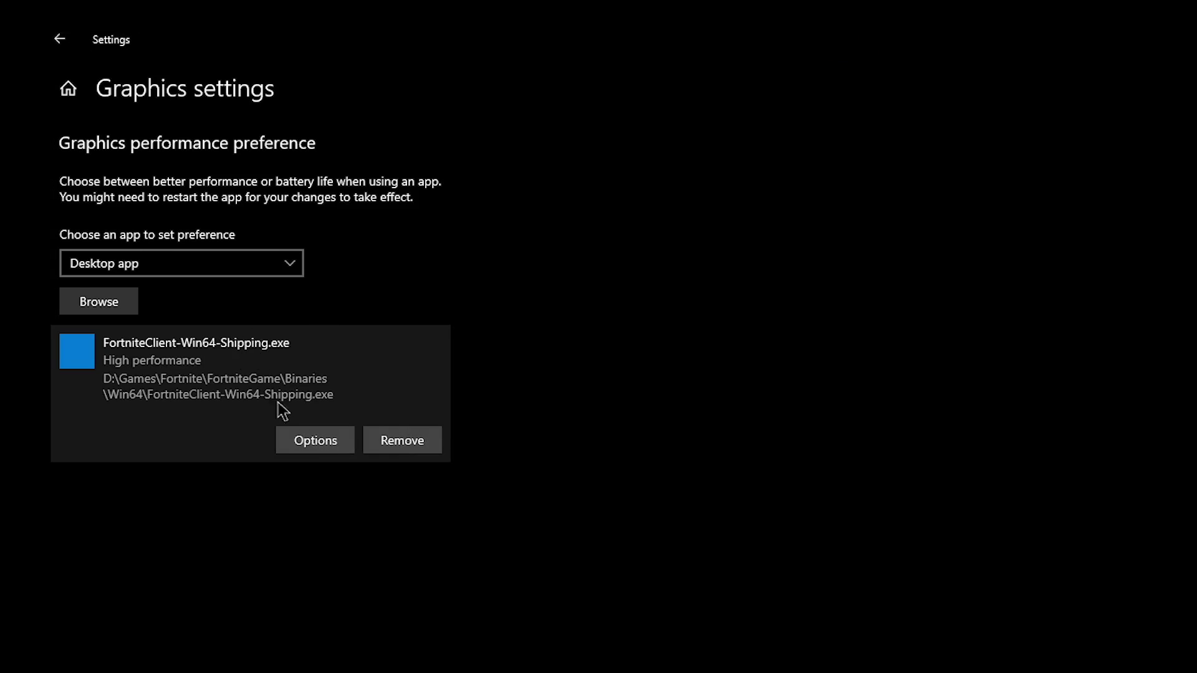
left_click(309, 443)
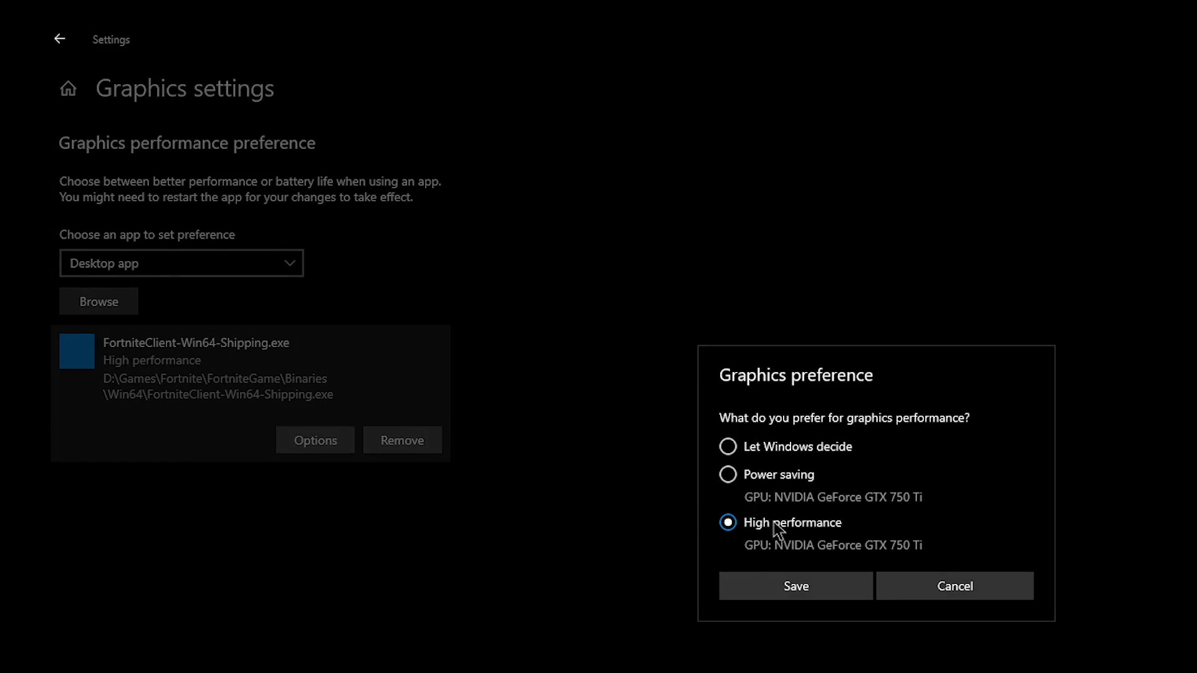
left_click(810, 589)
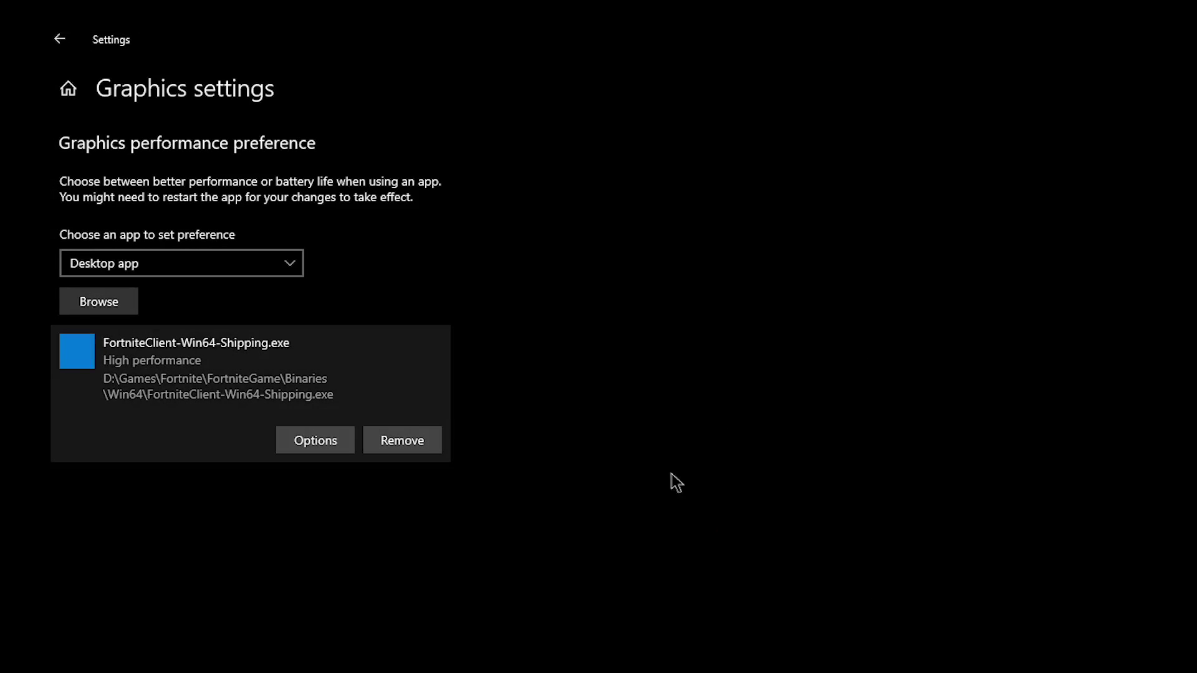
- Check the Notifications & actions options in the System settings
left_click(68, 88)
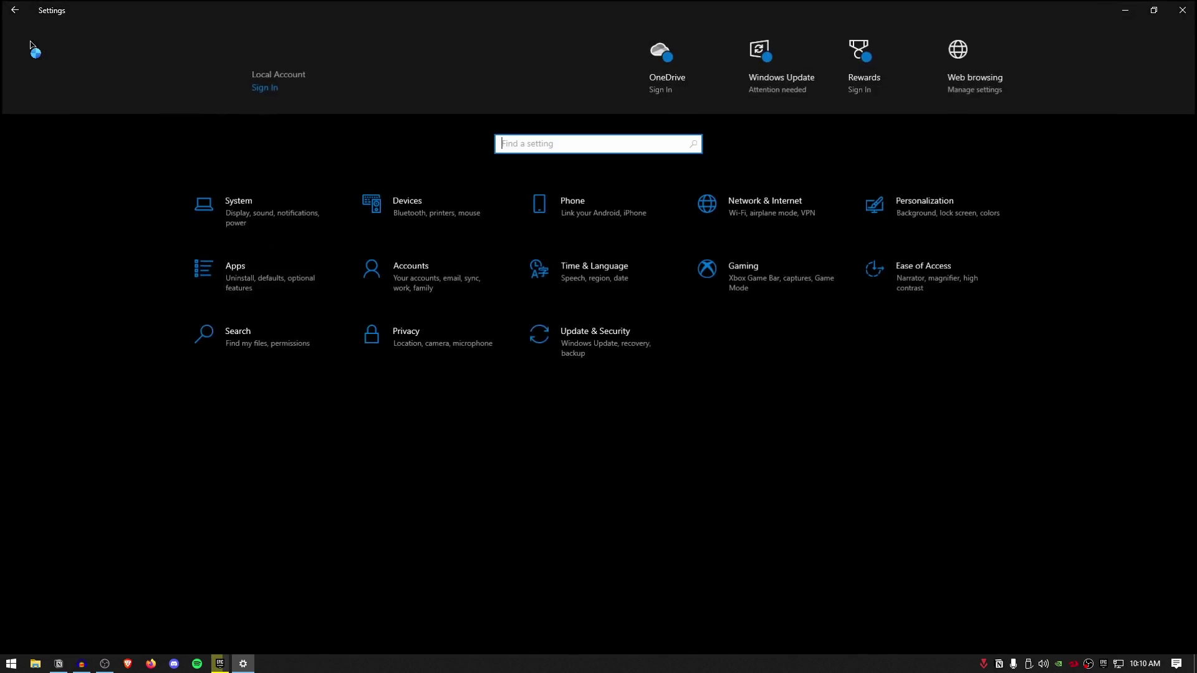
left_click(277, 204)
left_click(105, 202)
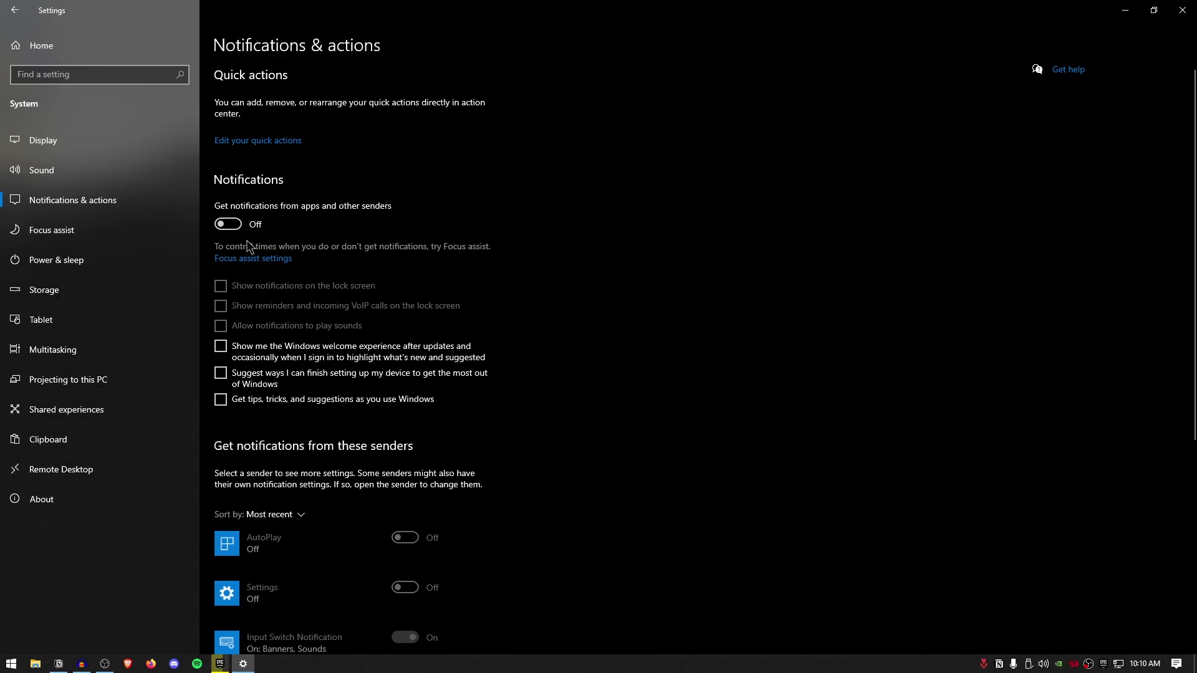
- Set the display scale for text, apps and other items to 100% (Recommended)
left_click(73, 144)
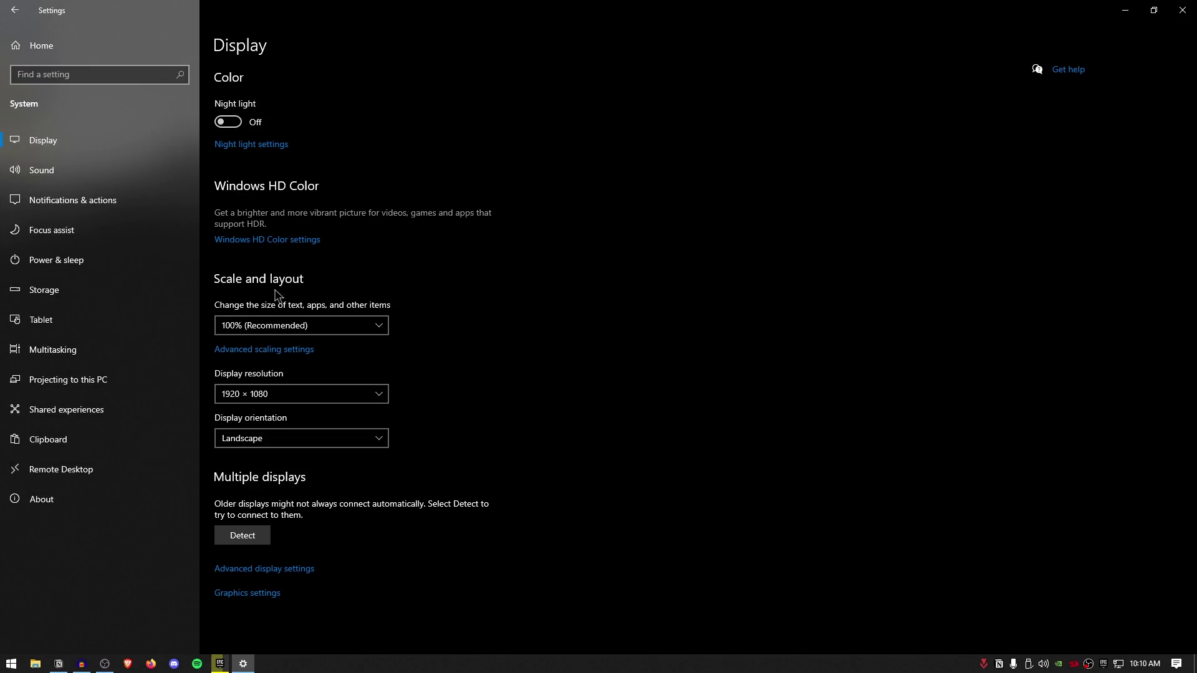
left_click(315, 329)
left_click(293, 332)
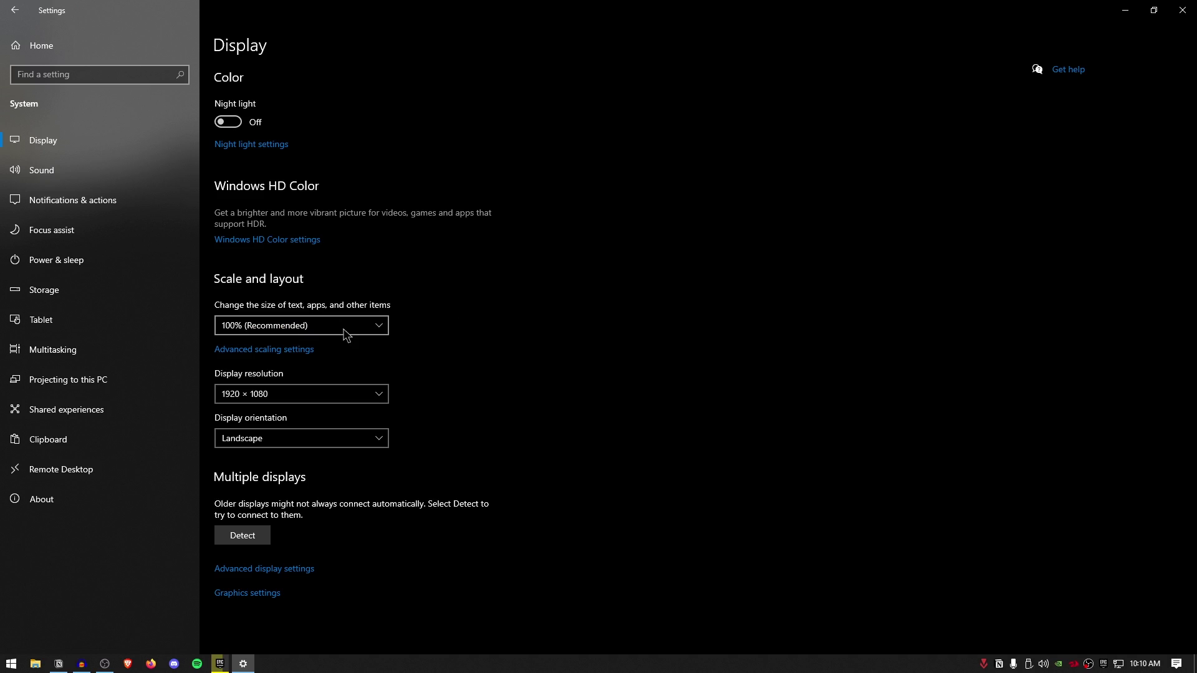
- Review the SafeSearch, cloud content search and search history options in the Search settings
left_click(74, 47)
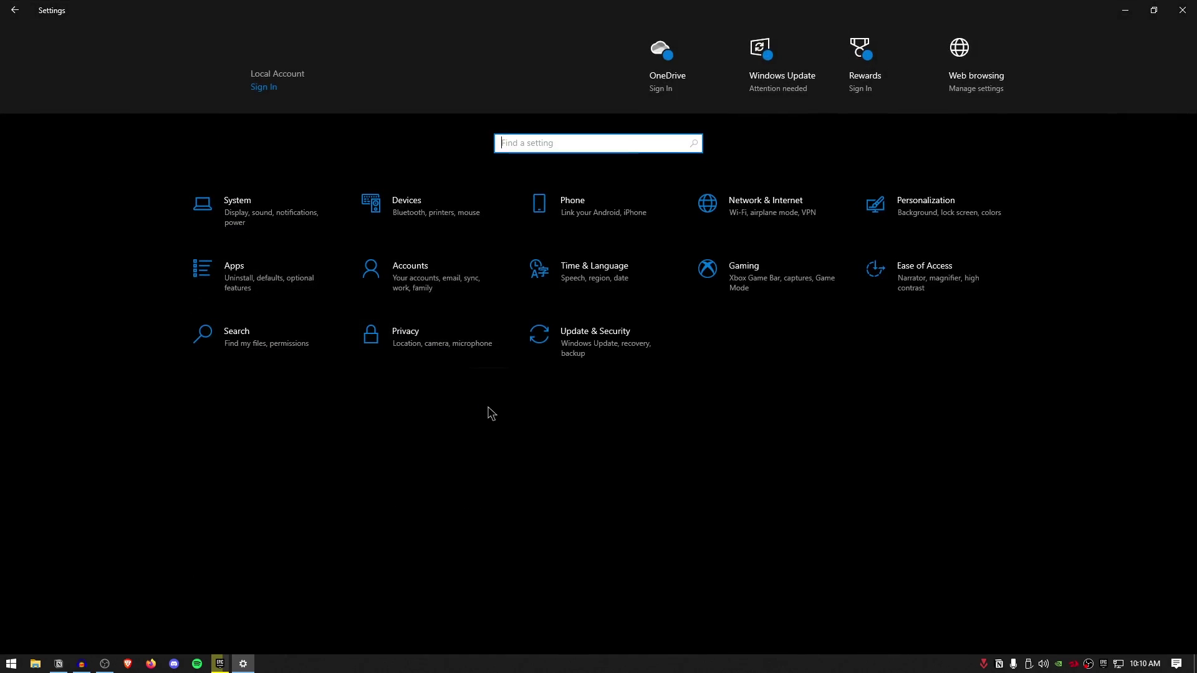
left_click(267, 337)
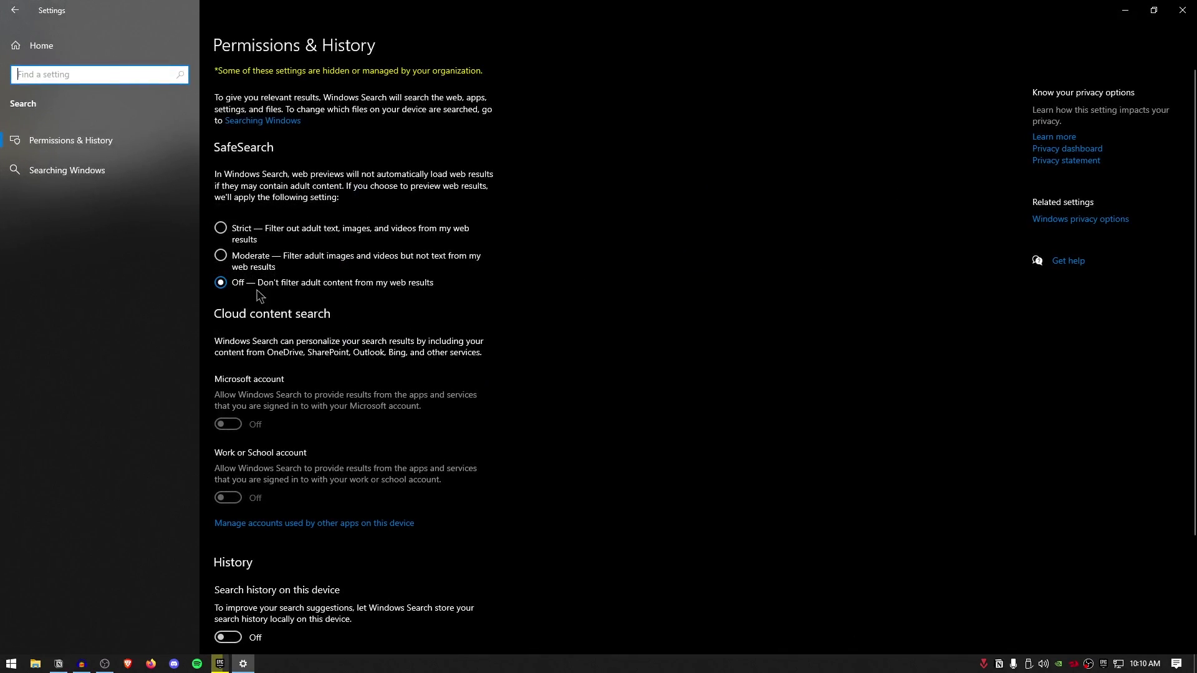
scroll(306, 449, "down", 3)
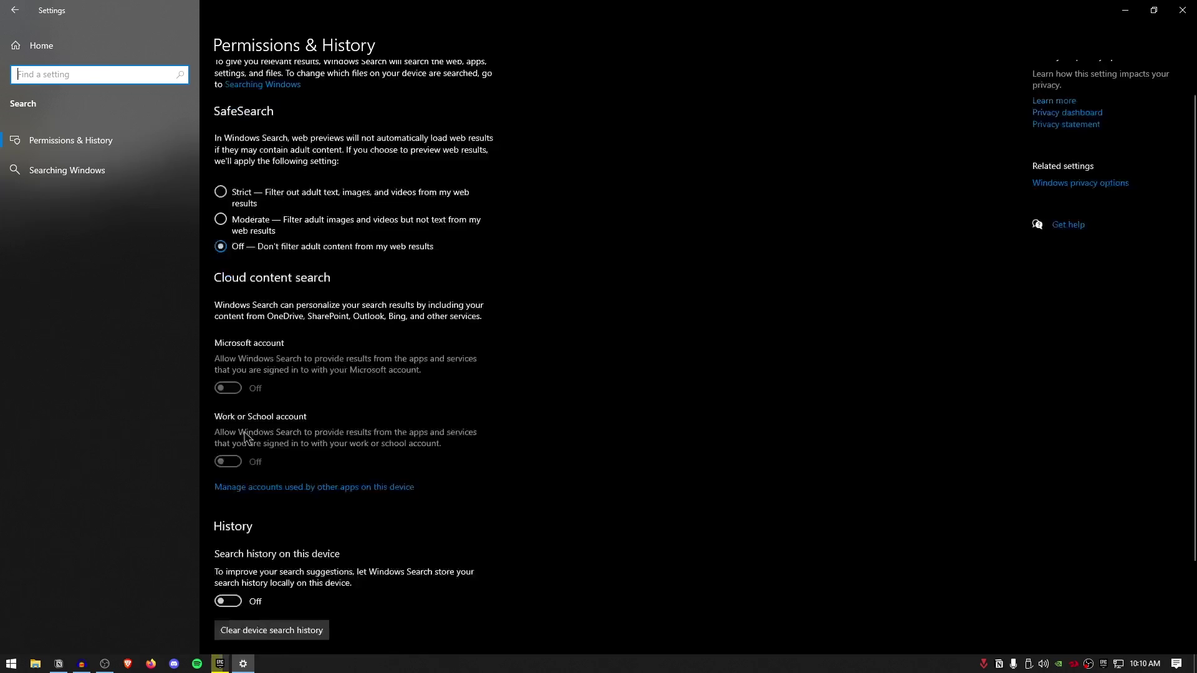